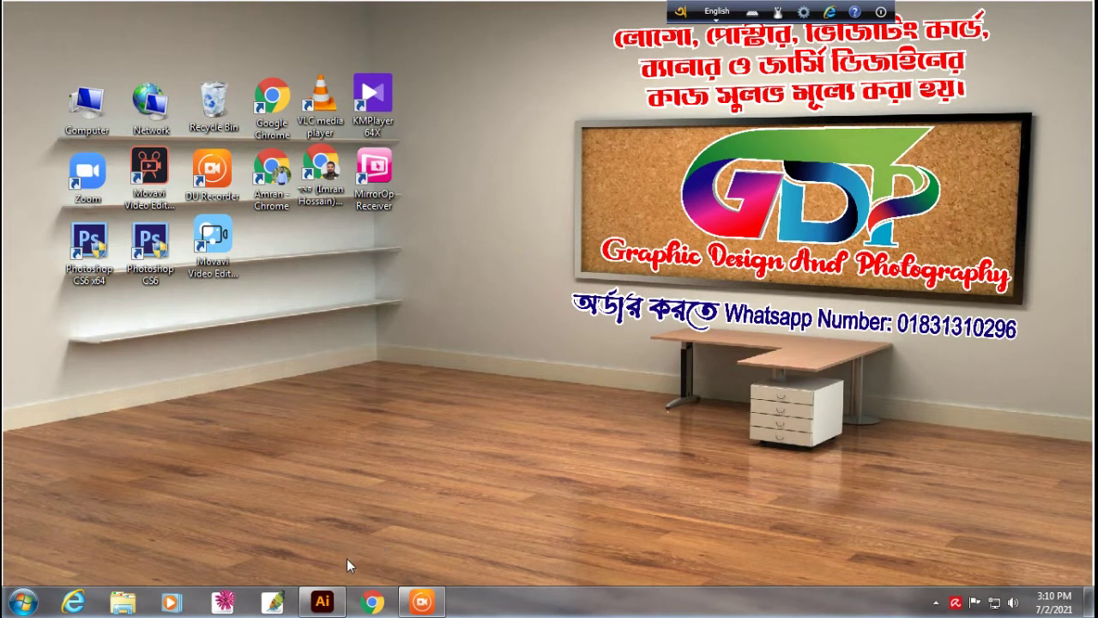
# Step: Restore the Illustrator window showing the STERTECH logo document Untitled-1
pyautogui.click(322, 602)
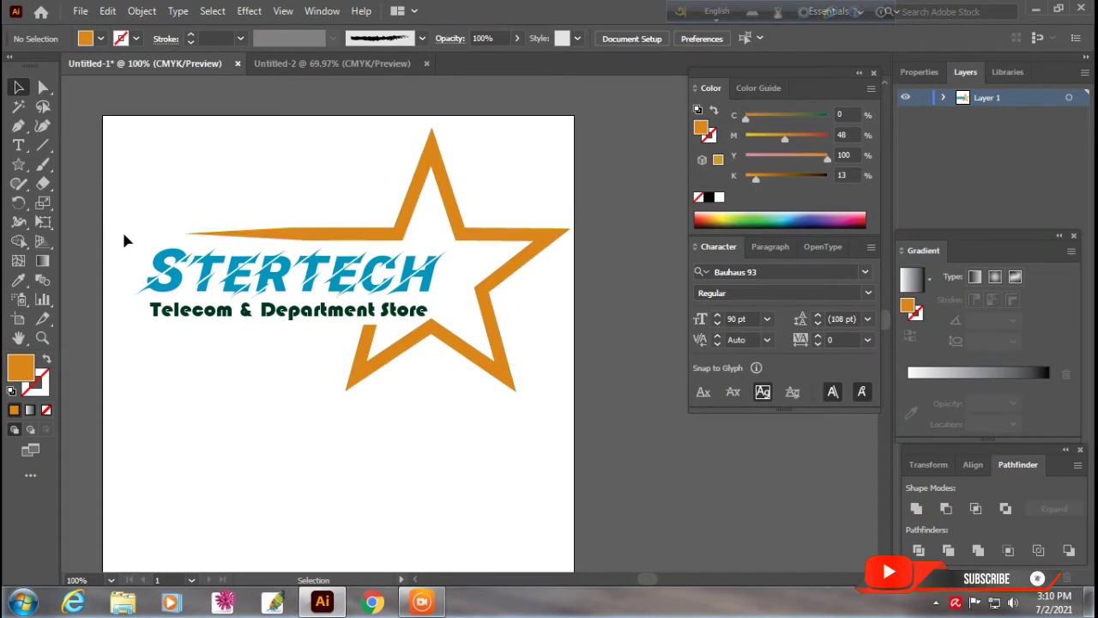
# Step: Draw a large five-point star on the blank Untitled-2 document
pyautogui.click(339, 62)
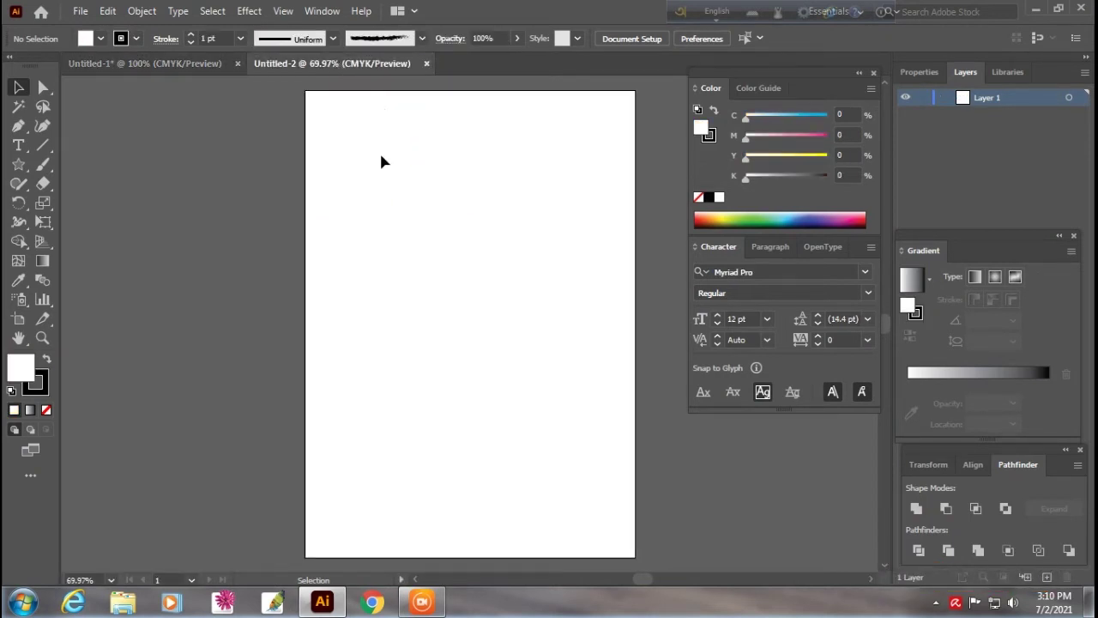
pyautogui.click(18, 165)
pyautogui.moveTo(369, 197); pyautogui.dragTo(463, 299)
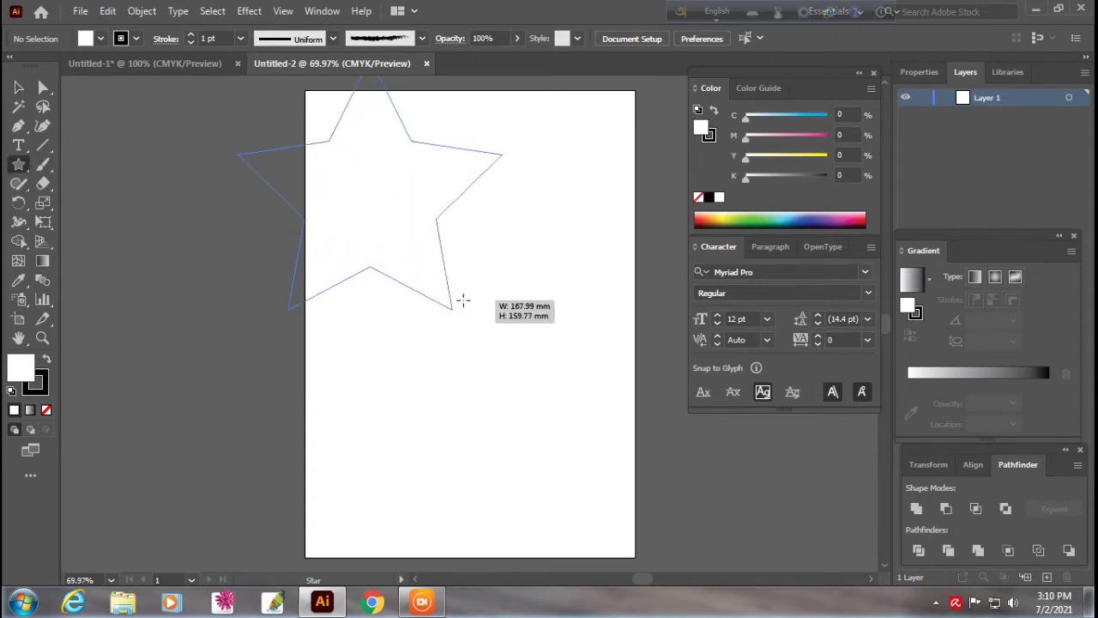
pyautogui.moveTo(462, 299); pyautogui.dragTo(459, 299)
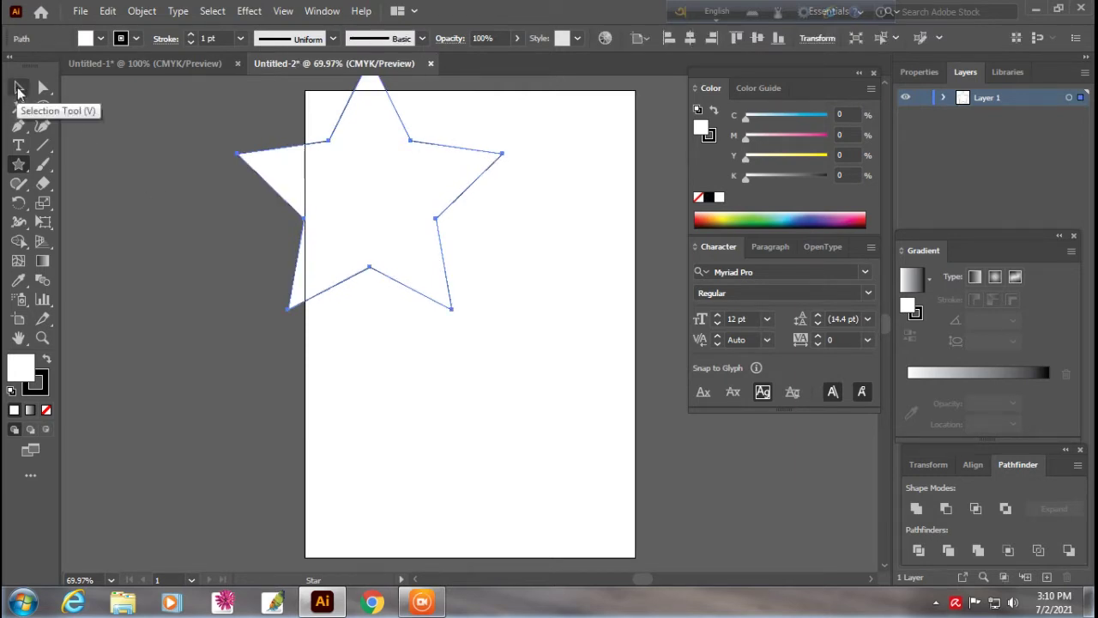
pyautogui.click(19, 88)
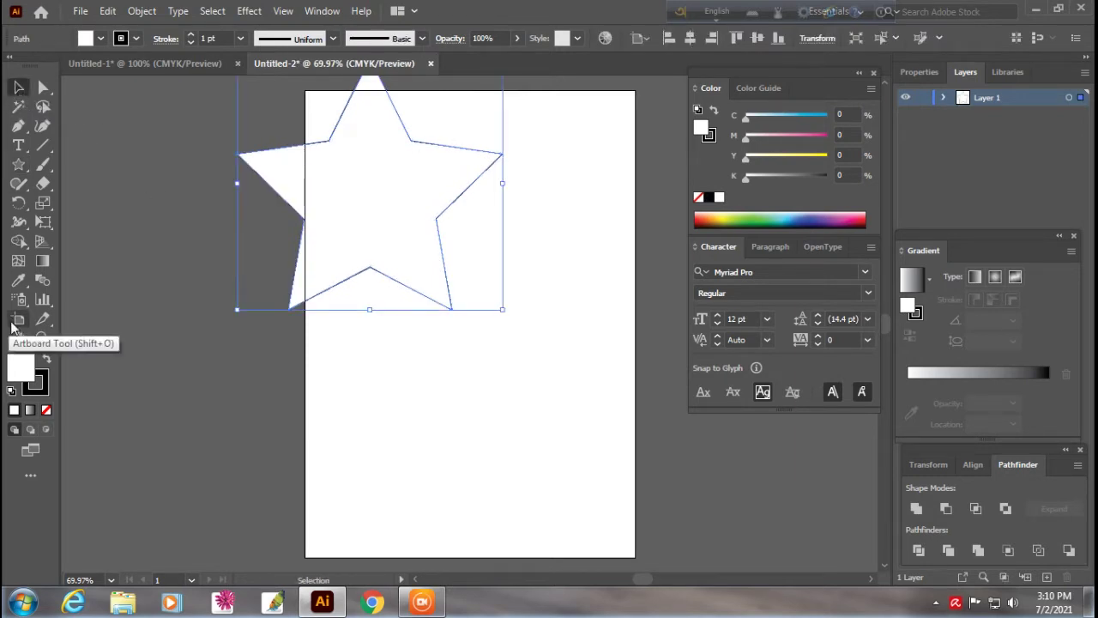
# Step: Give the star no fill and a 16 pt black stroke, centred on the page
pyautogui.click(48, 411)
pyautogui.click(43, 384)
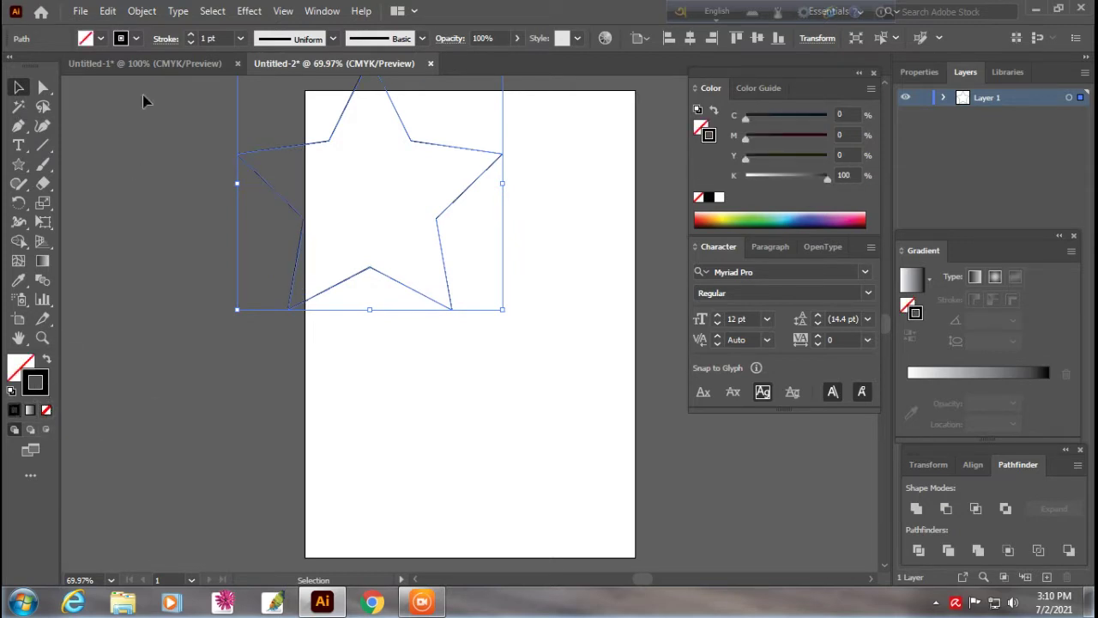
pyautogui.click(239, 41)
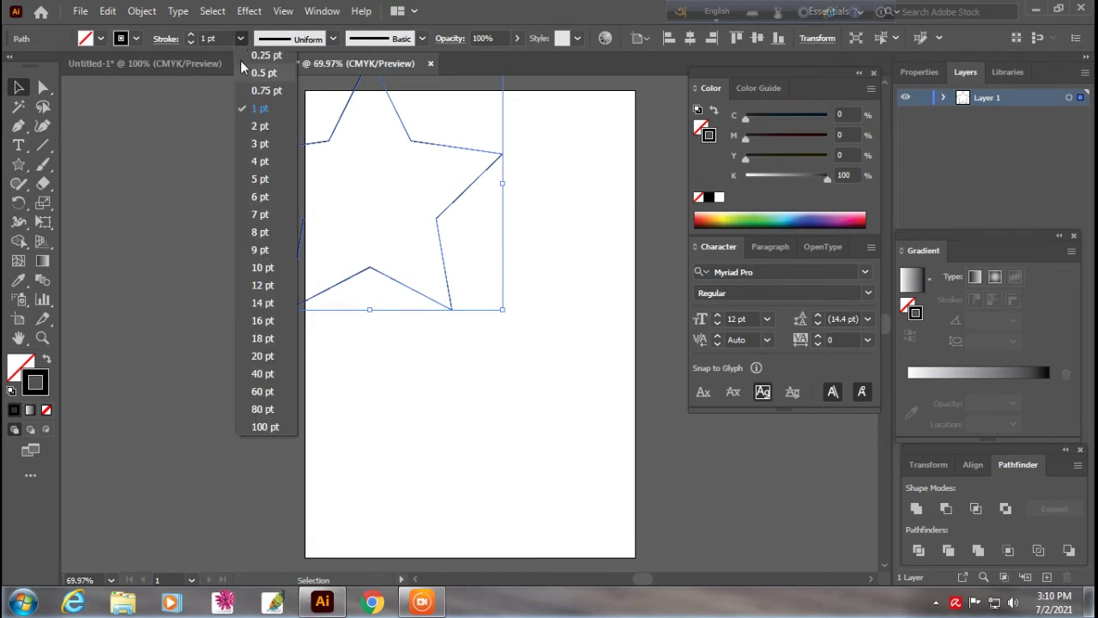
pyautogui.click(277, 322)
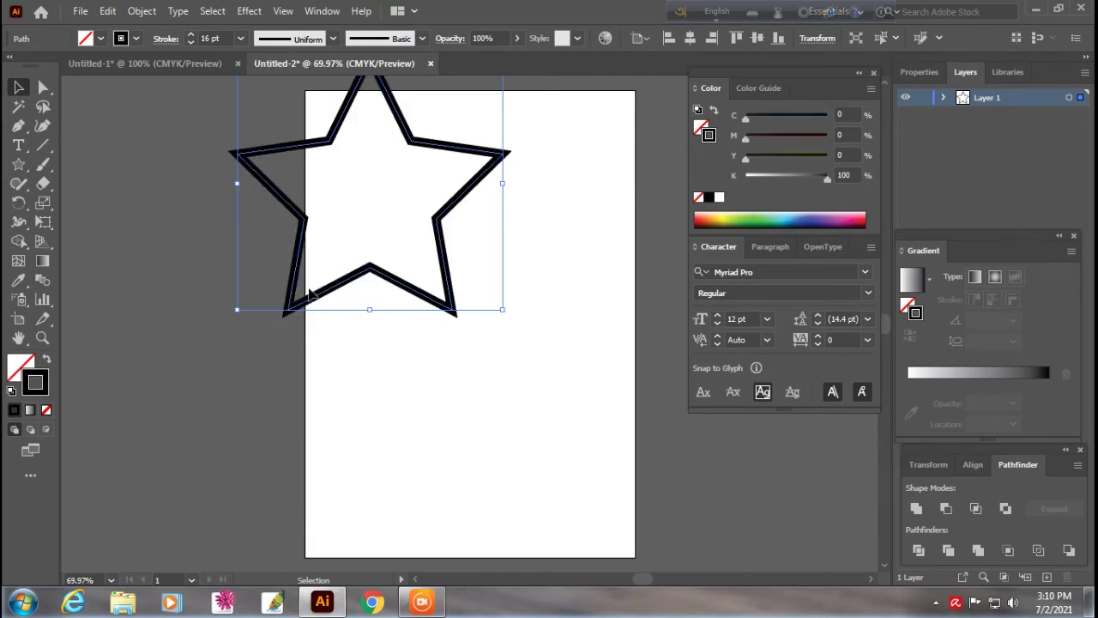
pyautogui.moveTo(409, 142)
pyautogui.mouseDown()
pyautogui.moveTo(464, 249)
pyautogui.moveTo(470, 243)
pyautogui.mouseUp()
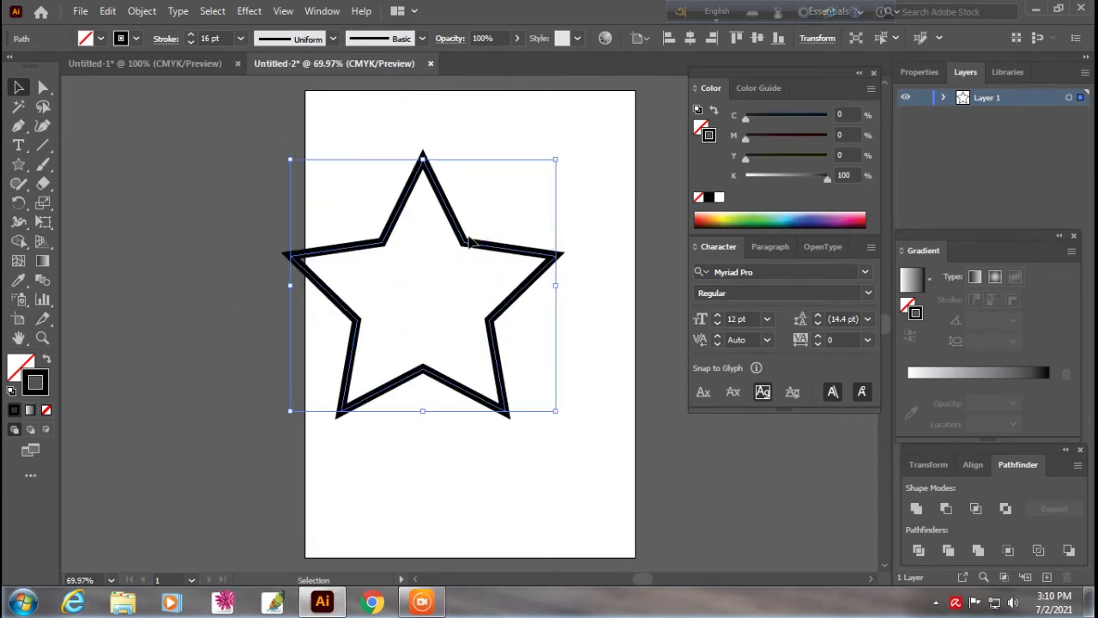
pyautogui.click(564, 164)
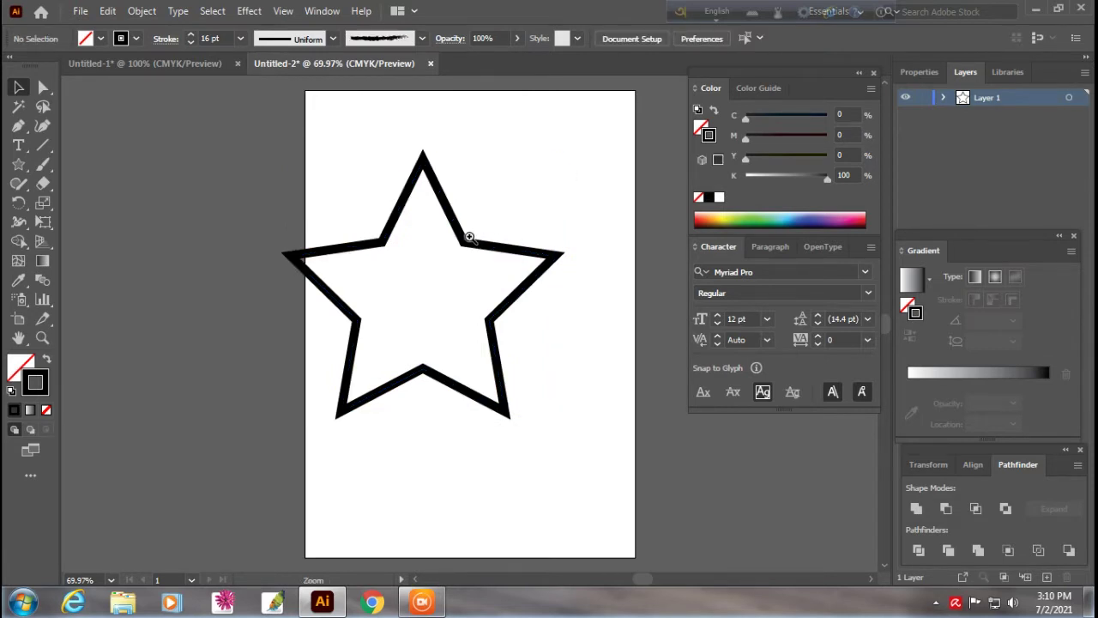
# Step: Choose the Line Segment tool with a 2 pt red stroke
pyautogui.scroll(1, 466, 238)
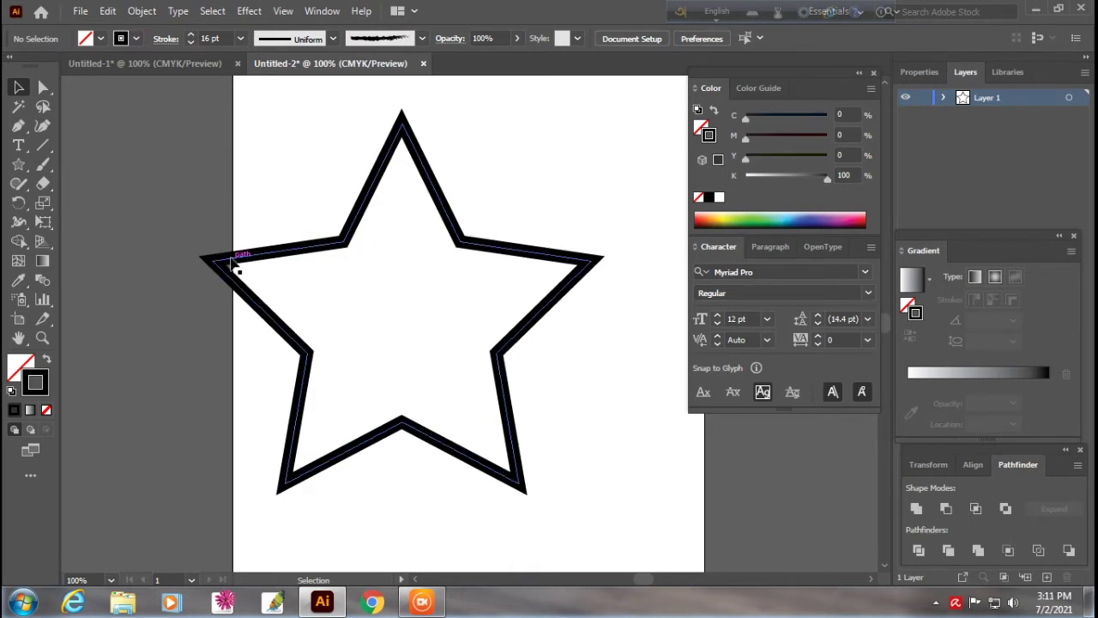
pyautogui.click(44, 147)
pyautogui.click(241, 39)
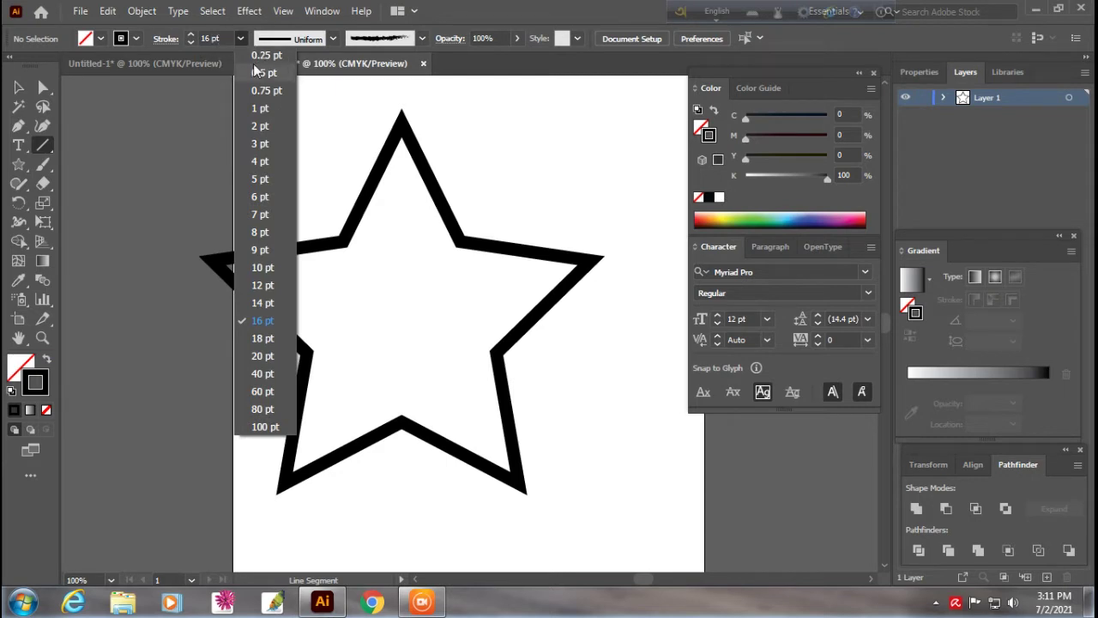
pyautogui.click(260, 108)
pyautogui.click(241, 39)
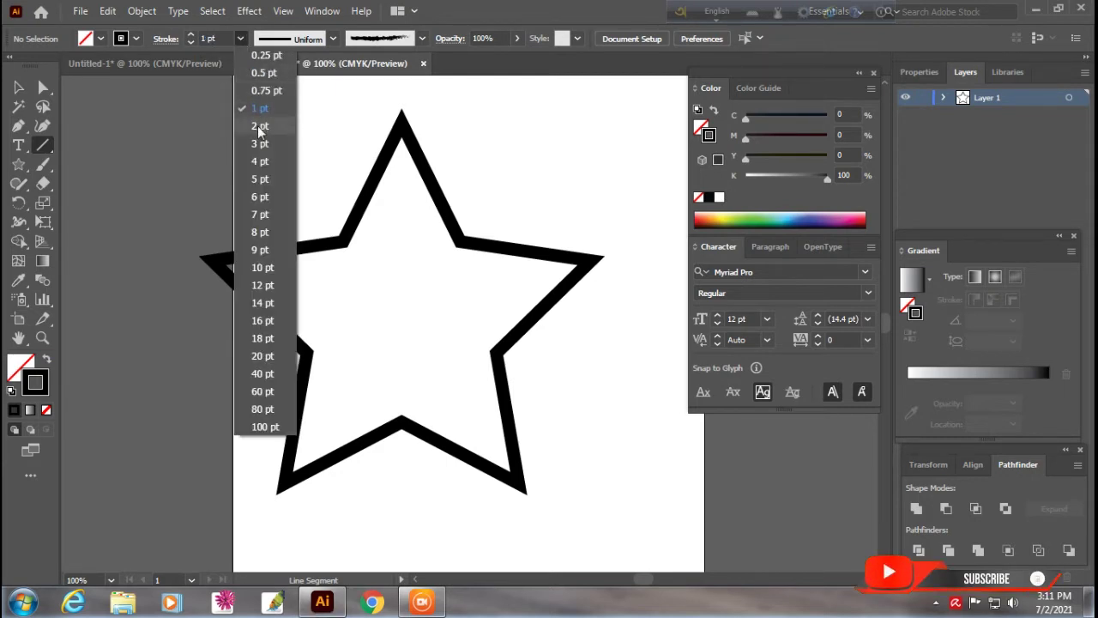
pyautogui.click(260, 127)
pyautogui.click(136, 39)
pyautogui.click(57, 65)
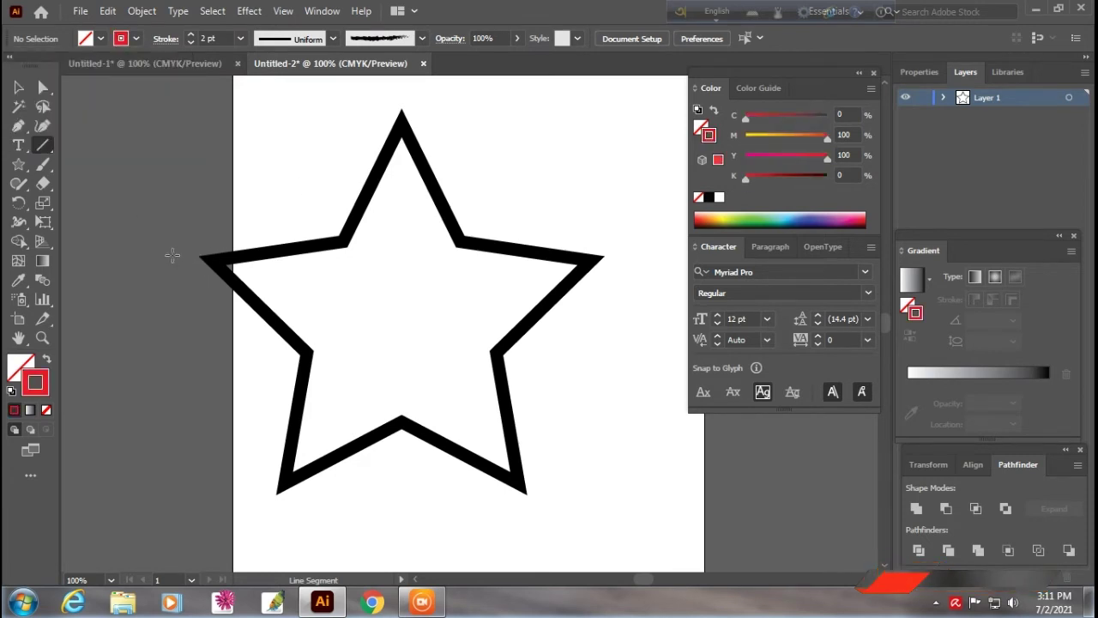
# Step: Draw red lines left tip to right tip, and top tip to both lower tips
pyautogui.moveTo(197, 256); pyautogui.dragTo(605, 257)
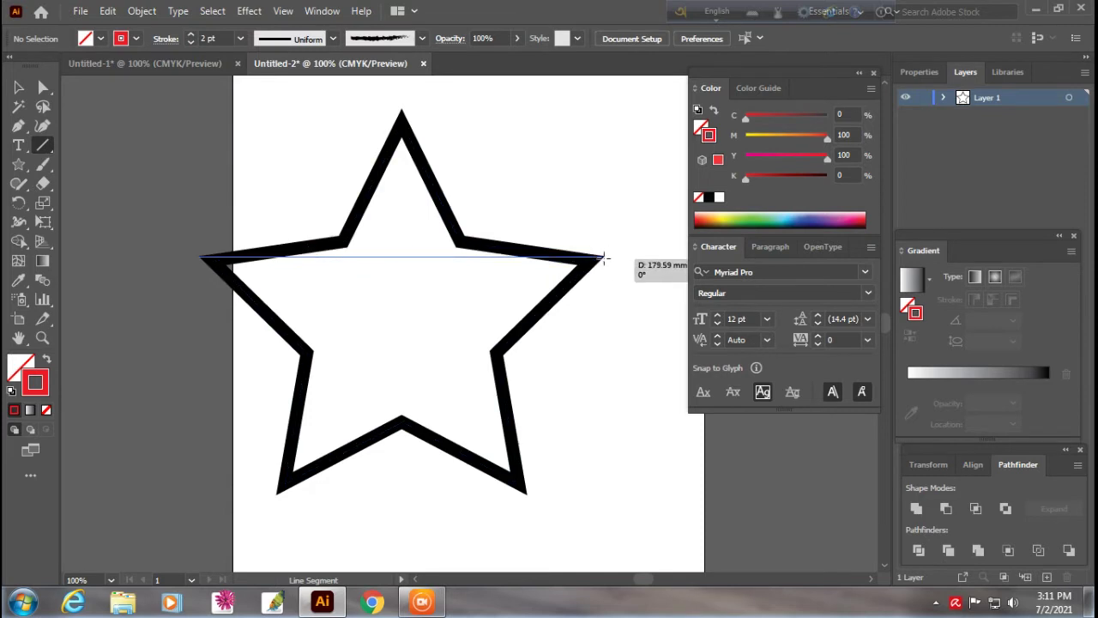
pyautogui.moveTo(605, 257); pyautogui.dragTo(606, 255)
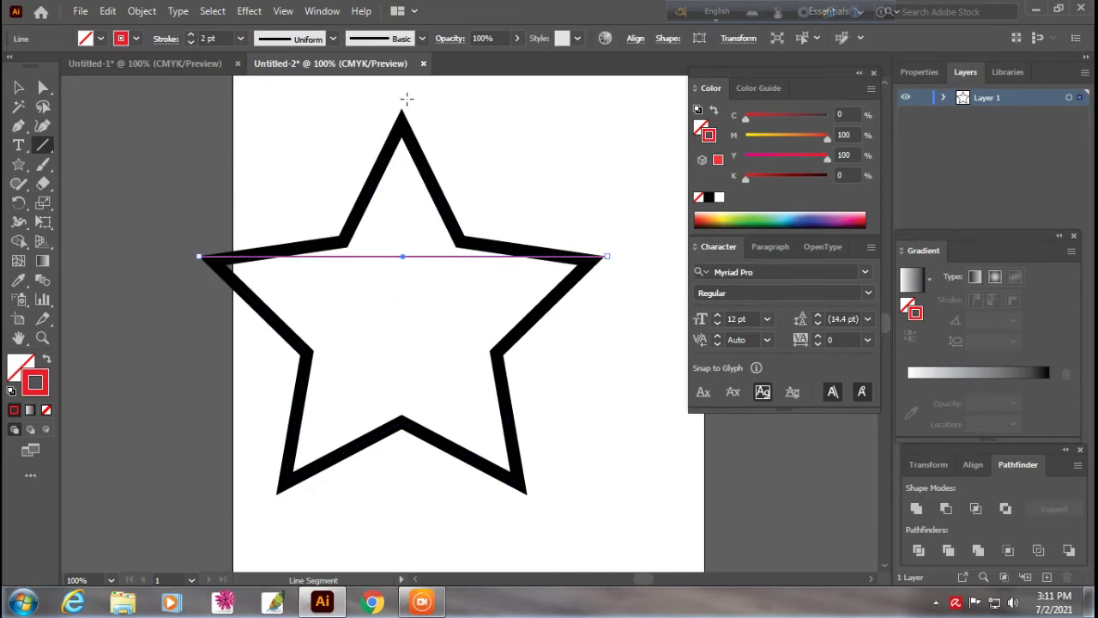
pyautogui.moveTo(401, 109); pyautogui.dragTo(274, 502)
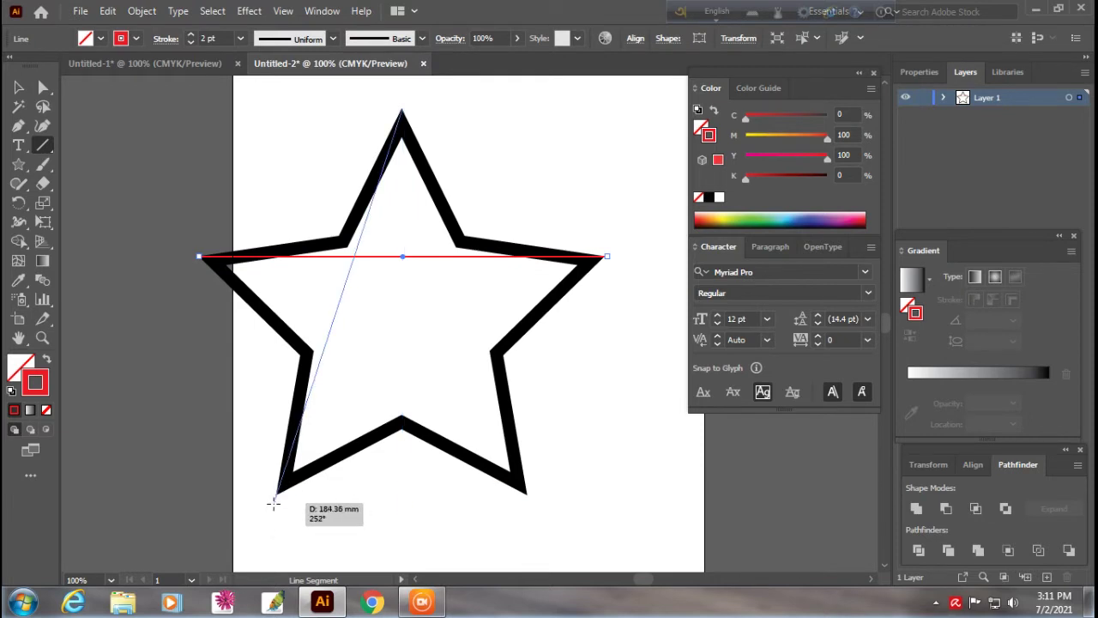
pyautogui.moveTo(274, 501); pyautogui.dragTo(274, 502)
pyautogui.moveTo(526, 495); pyautogui.dragTo(401, 314)
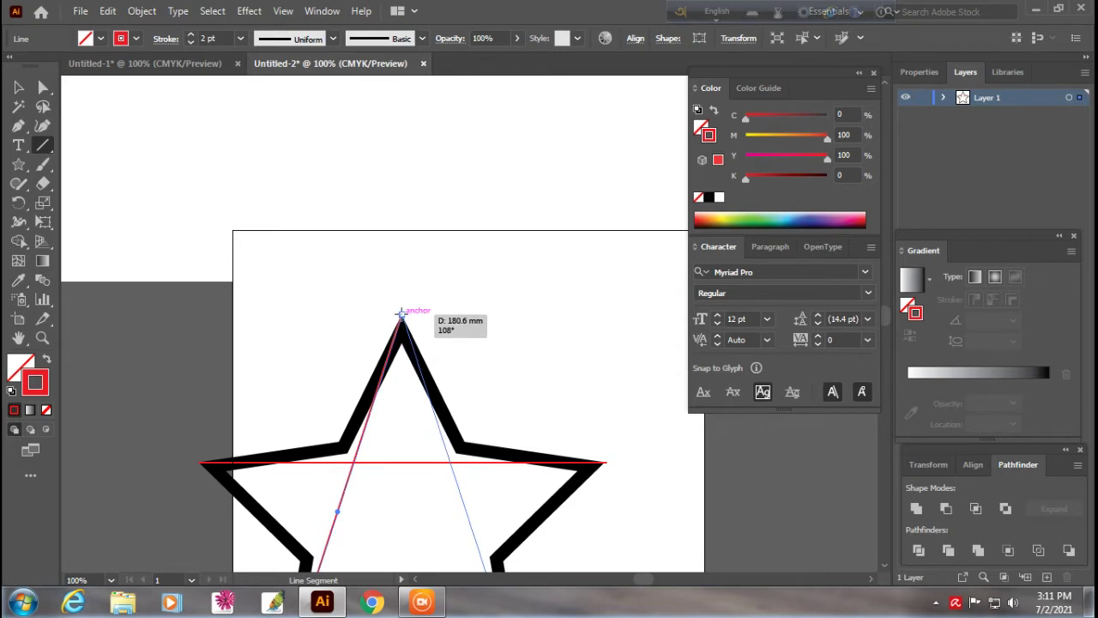
pyautogui.moveTo(401, 315); pyautogui.dragTo(401, 315)
# Step: Draw the last two red lines from the side tips to the opposite lower tips
pyautogui.moveTo(484, 394); pyautogui.dragTo(475, 179)
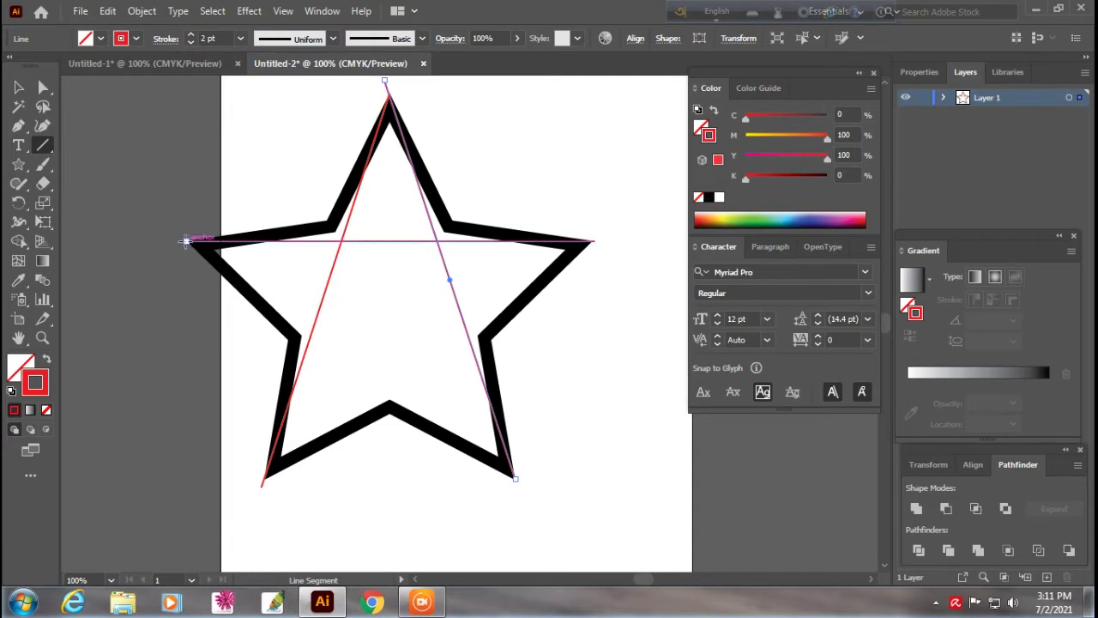
pyautogui.moveTo(184, 241)
pyautogui.mouseDown()
pyautogui.moveTo(510, 362)
pyautogui.moveTo(518, 479)
pyautogui.mouseUp()
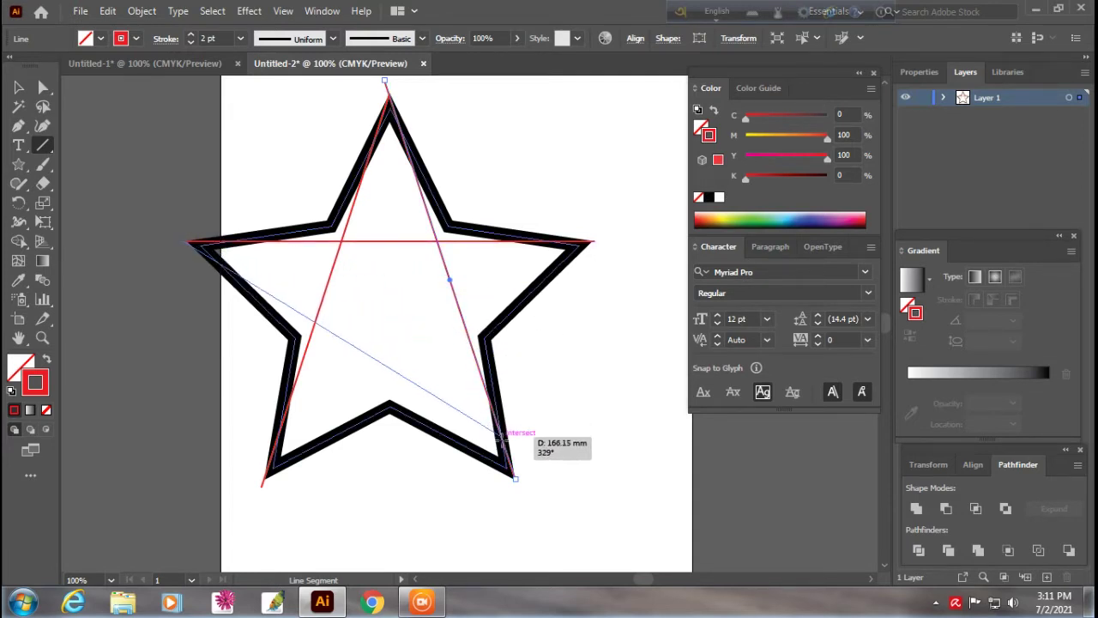
pyautogui.moveTo(518, 479); pyautogui.dragTo(516, 477)
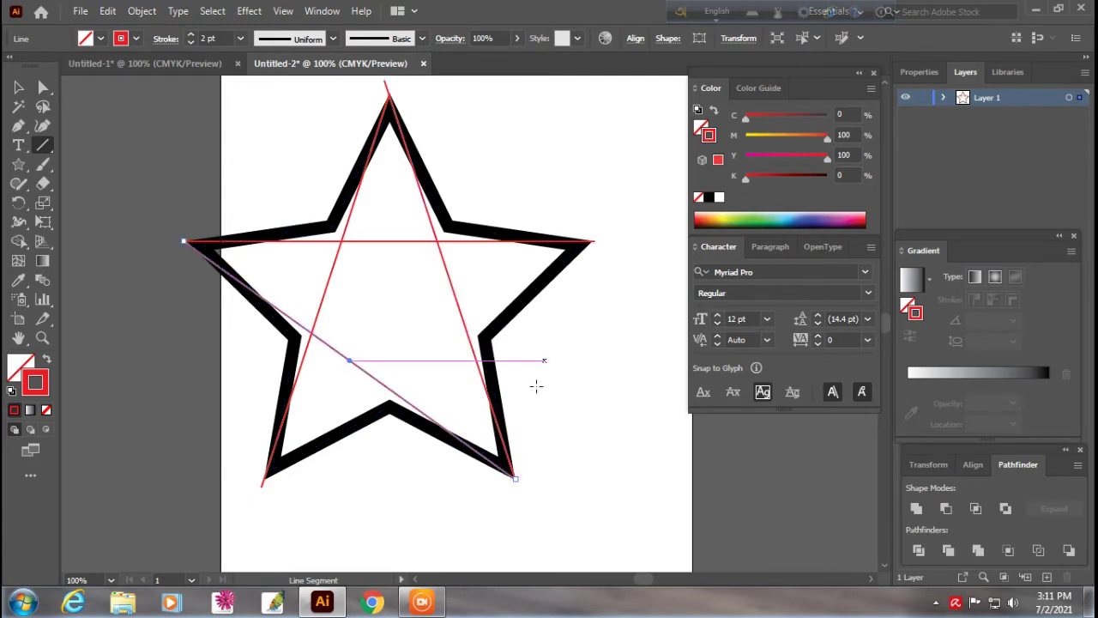
pyautogui.moveTo(589, 243); pyautogui.dragTo(253, 486)
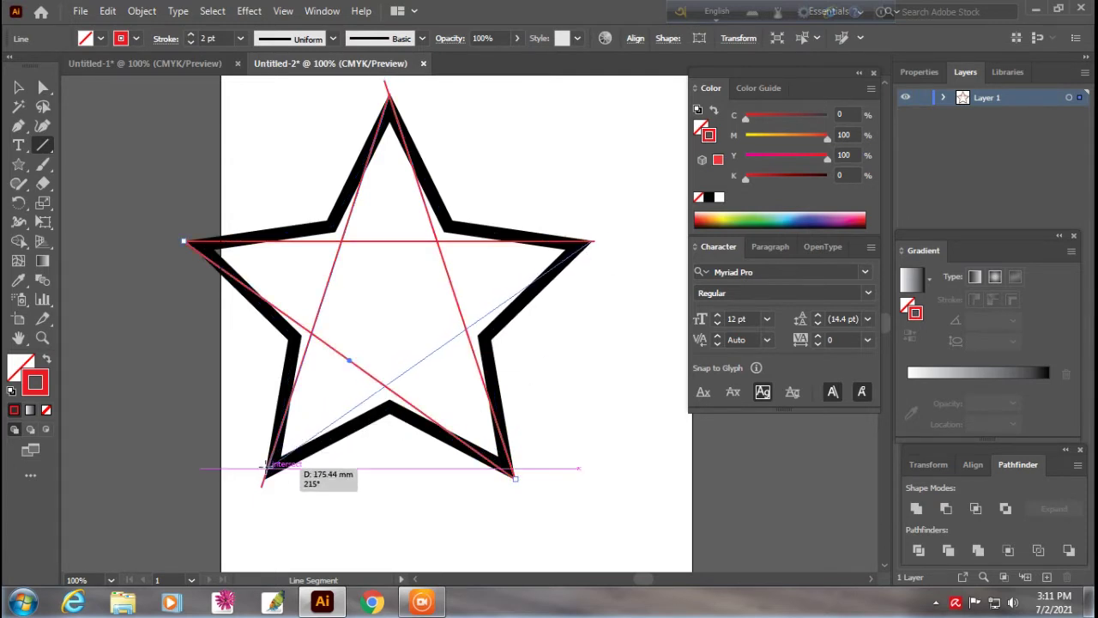
pyautogui.moveTo(253, 485); pyautogui.dragTo(251, 487)
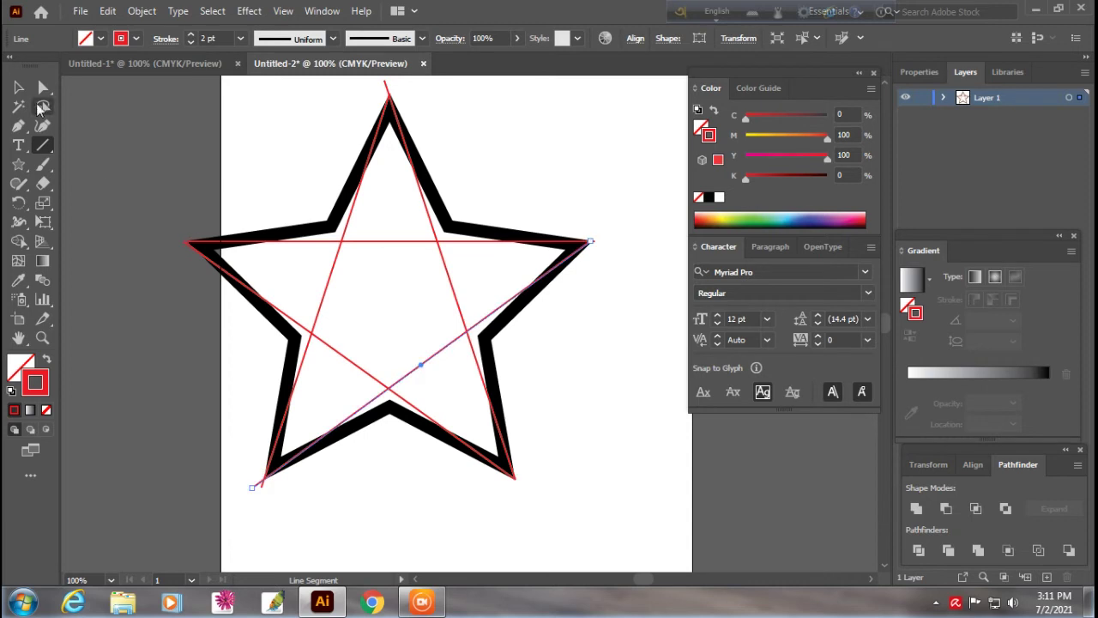
pyautogui.press('v')
pyautogui.click(177, 137)
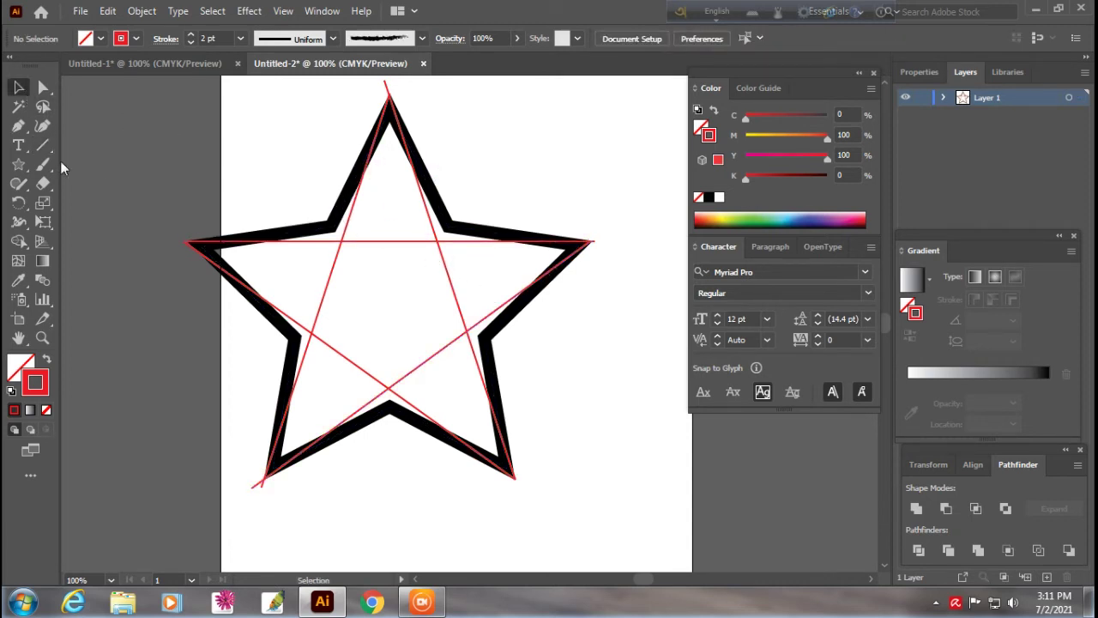
# Step: Drag the star's five inner anchor points onto the red line crossings using Direct Selection
pyautogui.click(44, 88)
pyautogui.moveTo(312, 197); pyautogui.dragTo(340, 239)
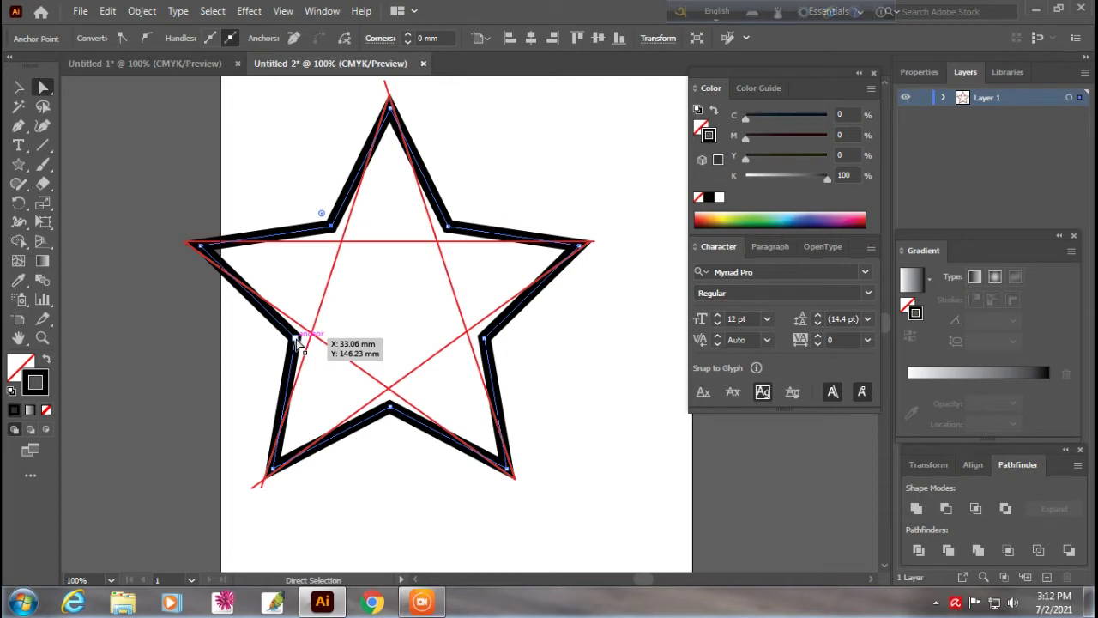
pyautogui.moveTo(298, 340); pyautogui.dragTo(314, 335)
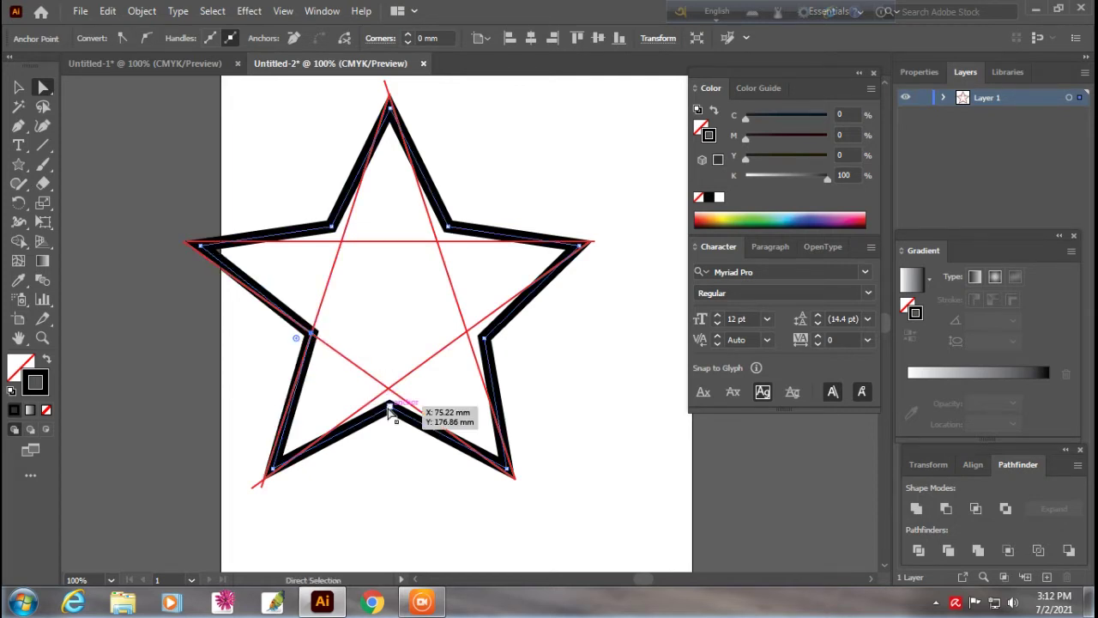
pyautogui.moveTo(389, 406); pyautogui.dragTo(390, 391)
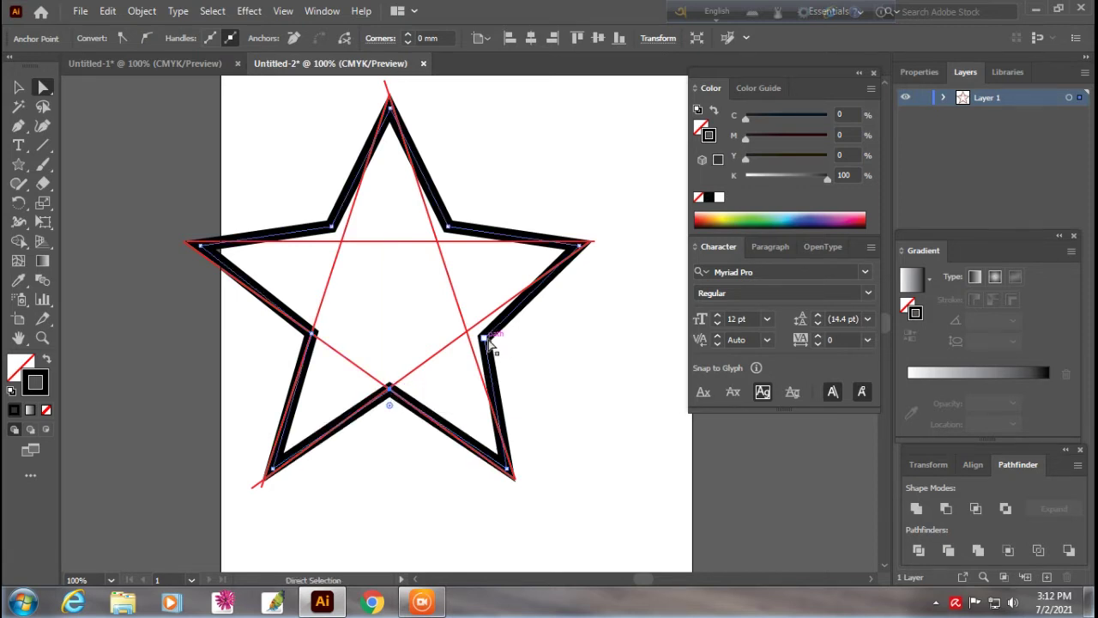
pyautogui.moveTo(485, 341); pyautogui.dragTo(464, 329)
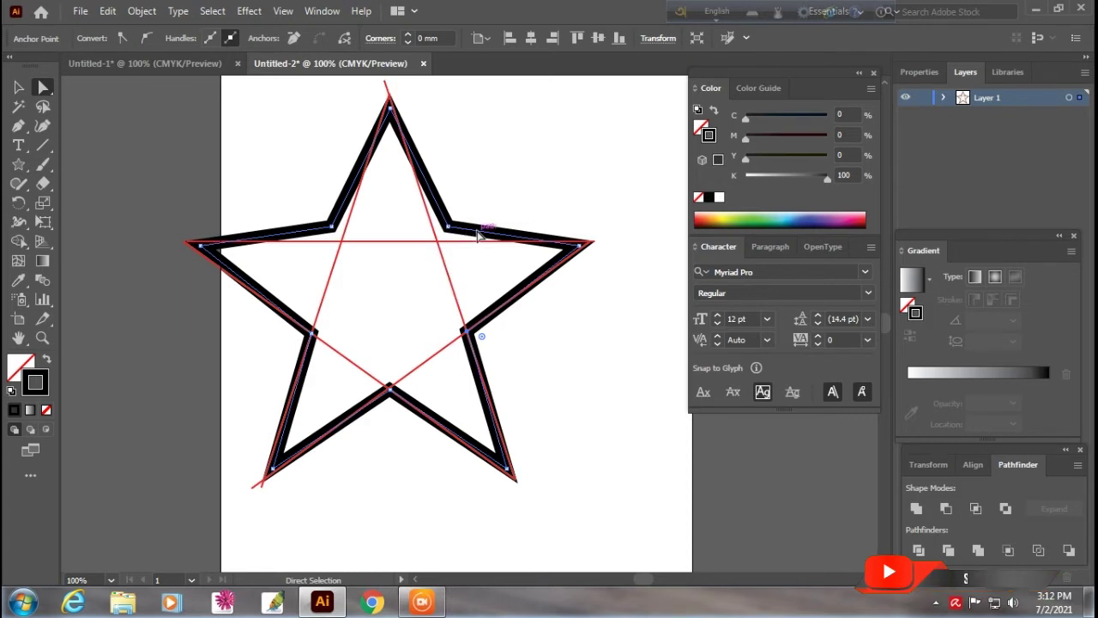
pyautogui.click(325, 231)
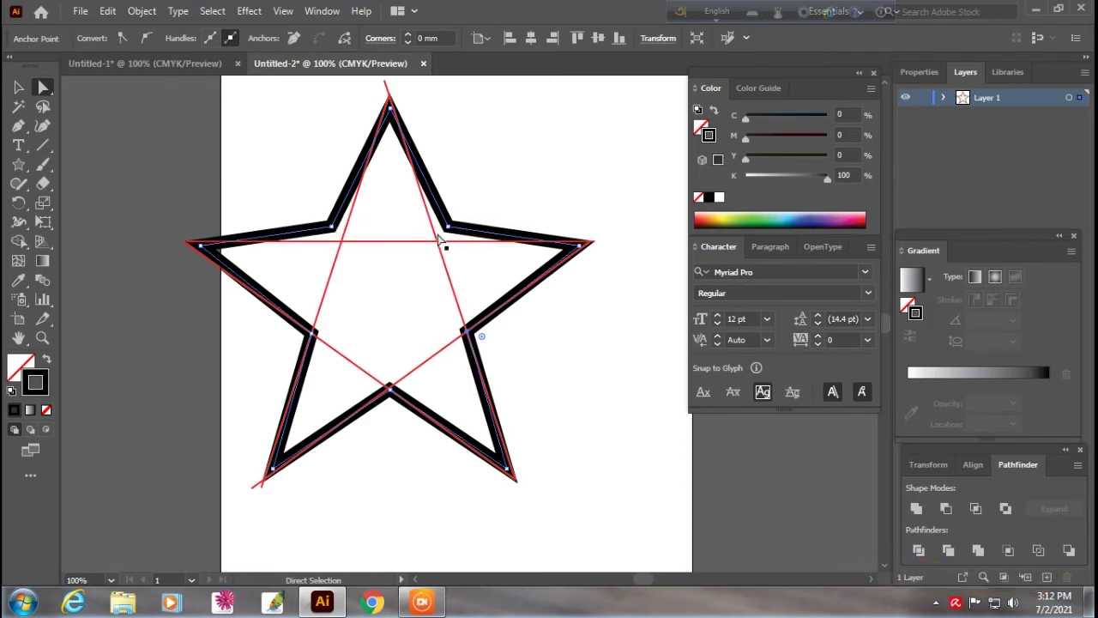
pyautogui.moveTo(333, 229); pyautogui.dragTo(342, 248)
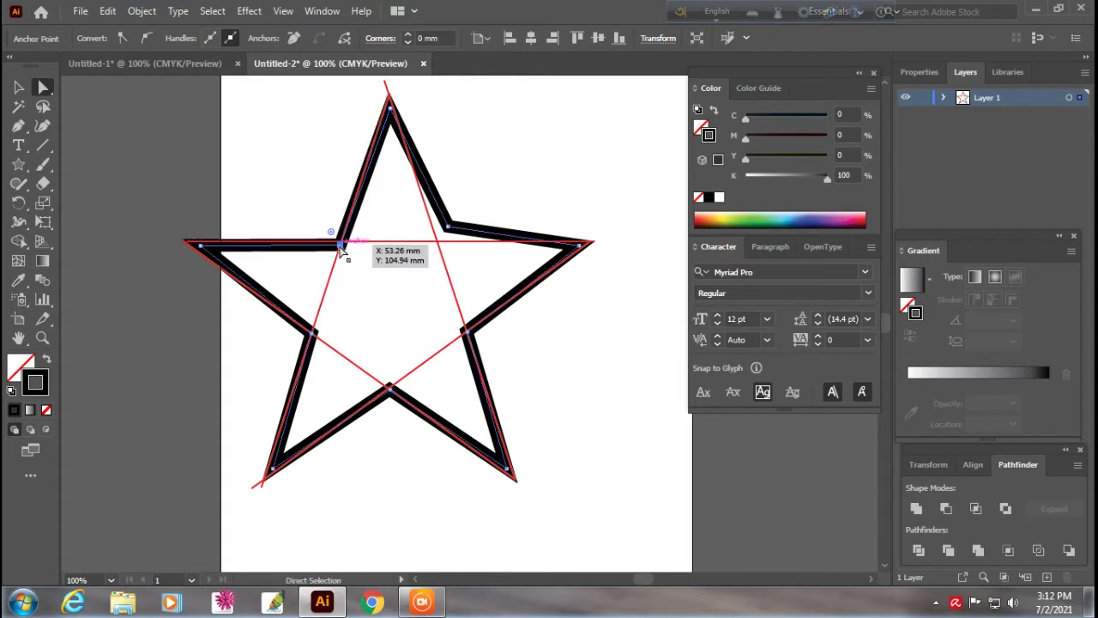
pyautogui.moveTo(447, 227); pyautogui.dragTo(440, 247)
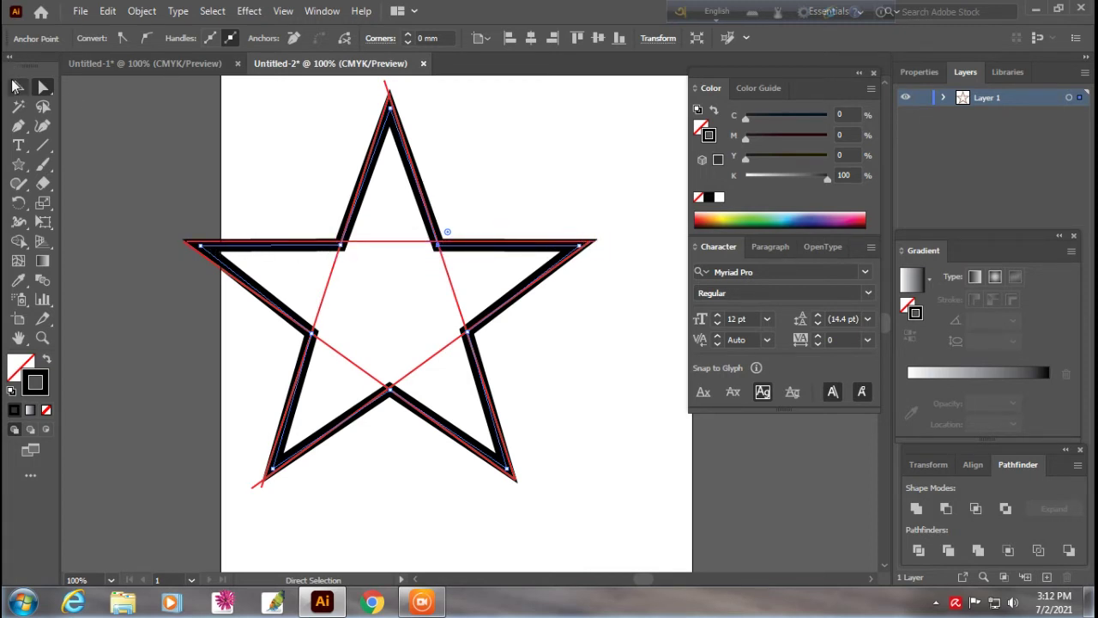
# Step: Delete the two red lines running from the top tip to the lower tips
pyautogui.click(18, 87)
pyautogui.click(305, 273)
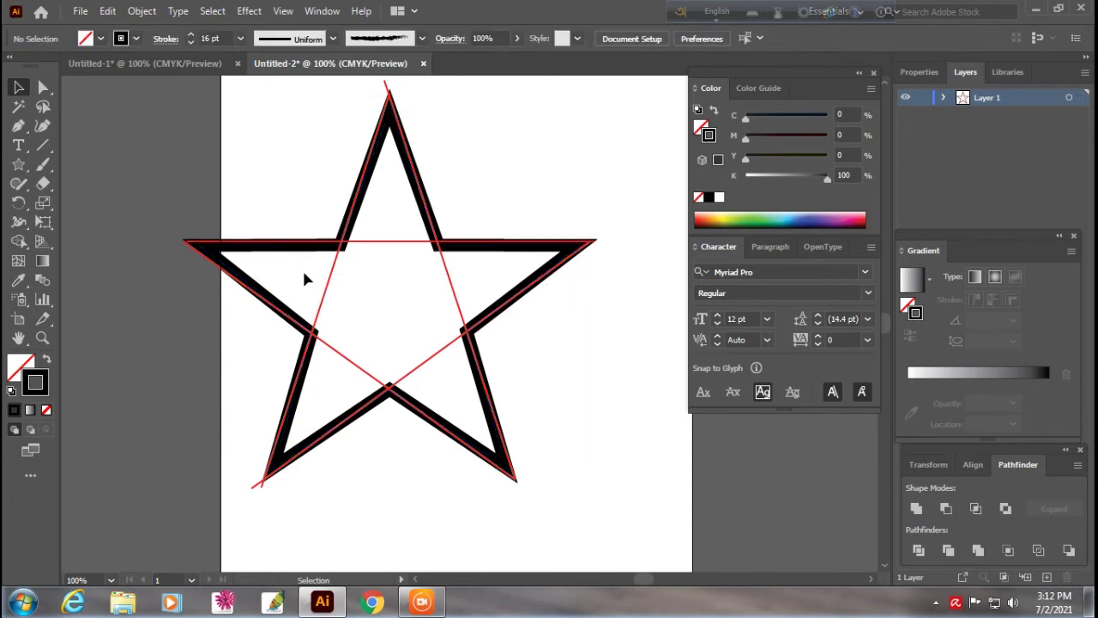
pyautogui.click(449, 283)
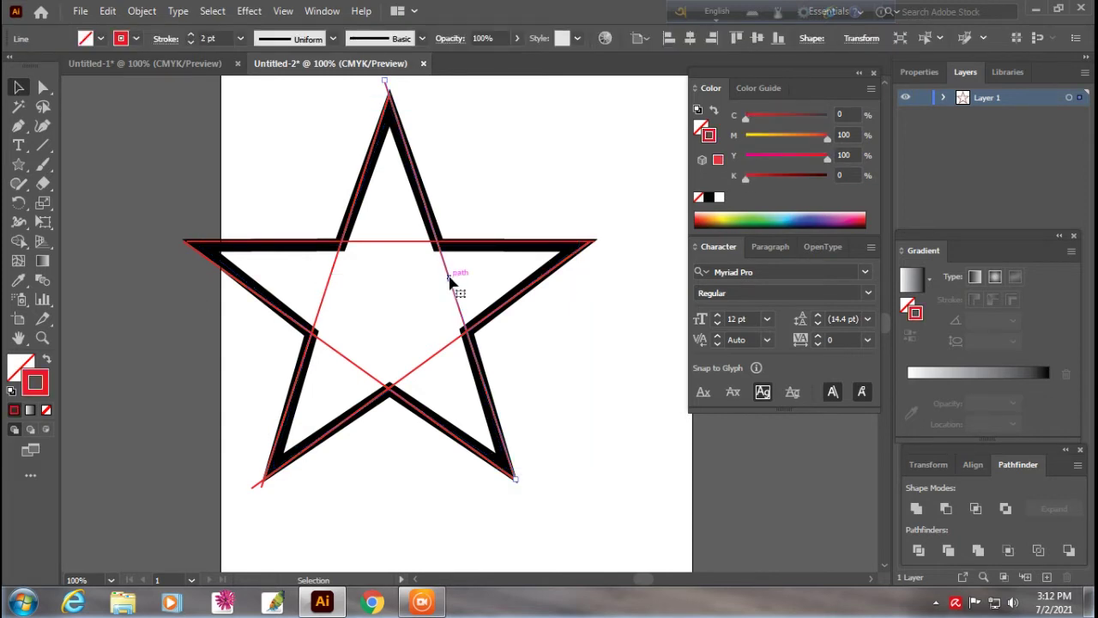
pyautogui.press('Delete')
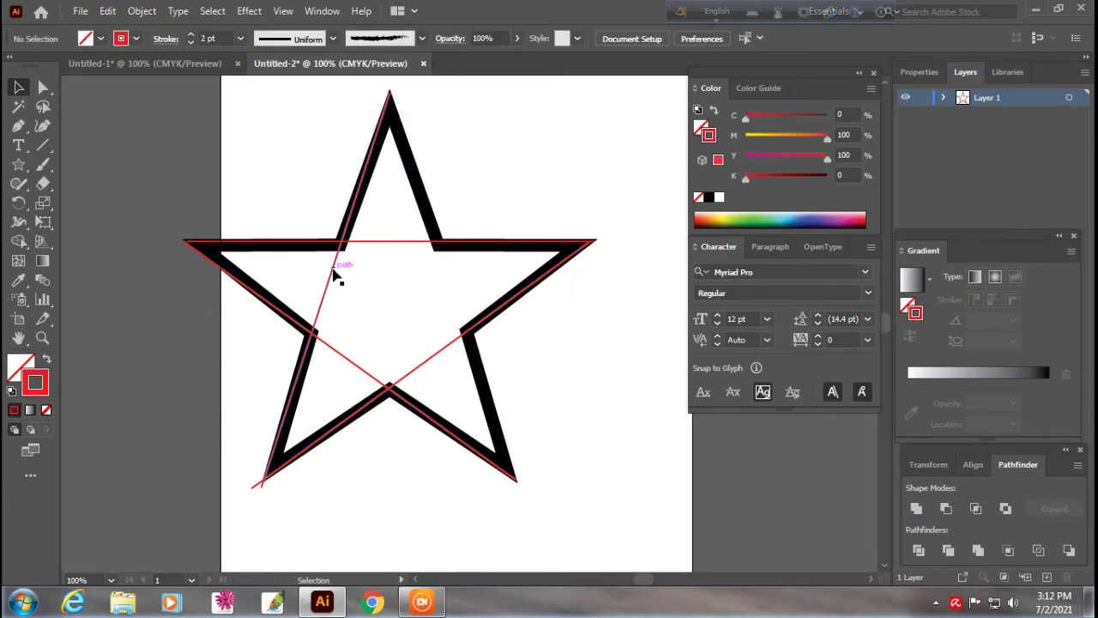
pyautogui.click(334, 271)
pyautogui.press('Delete')
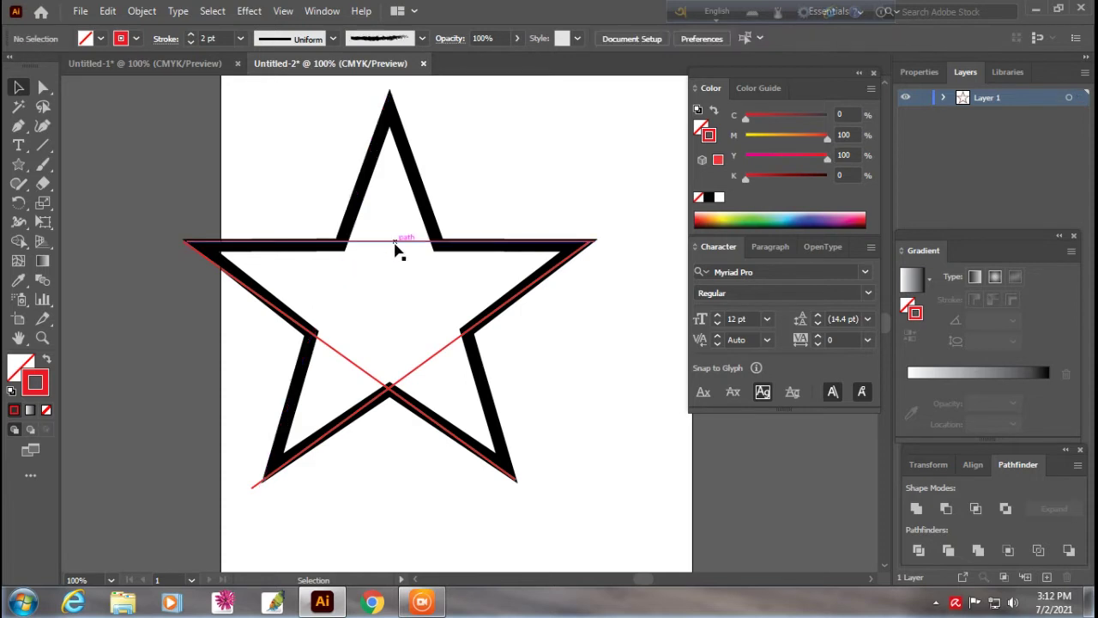
# Step: Delete the horizontal and two diagonal red lines, then nudge the star down-right
pyautogui.click(396, 244)
pyautogui.press('Delete')
pyautogui.click(352, 365)
pyautogui.press('Delete')
pyautogui.click(429, 361)
pyautogui.press('Delete')
pyautogui.moveTo(257, 127)
pyautogui.mouseDown()
pyautogui.moveTo(484, 403)
pyautogui.moveTo(465, 388)
pyautogui.mouseUp()
pyautogui.moveTo(354, 233); pyautogui.dragTo(382, 247)
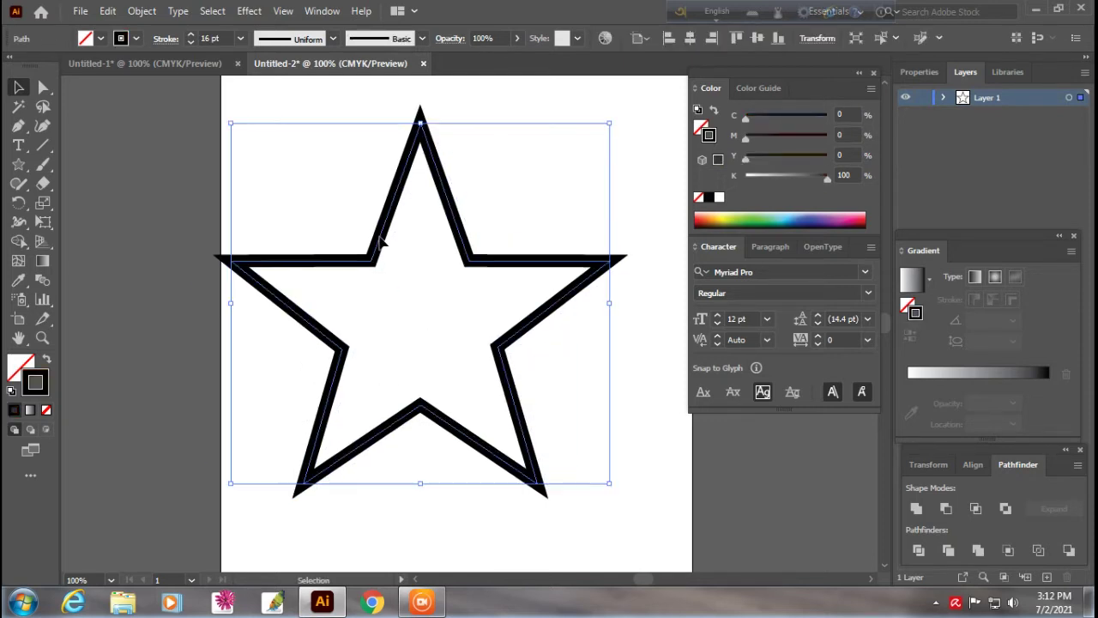
# Step: Expand the star's fill and stroke into a solid outline shape with Object > Expand
pyautogui.click(142, 11)
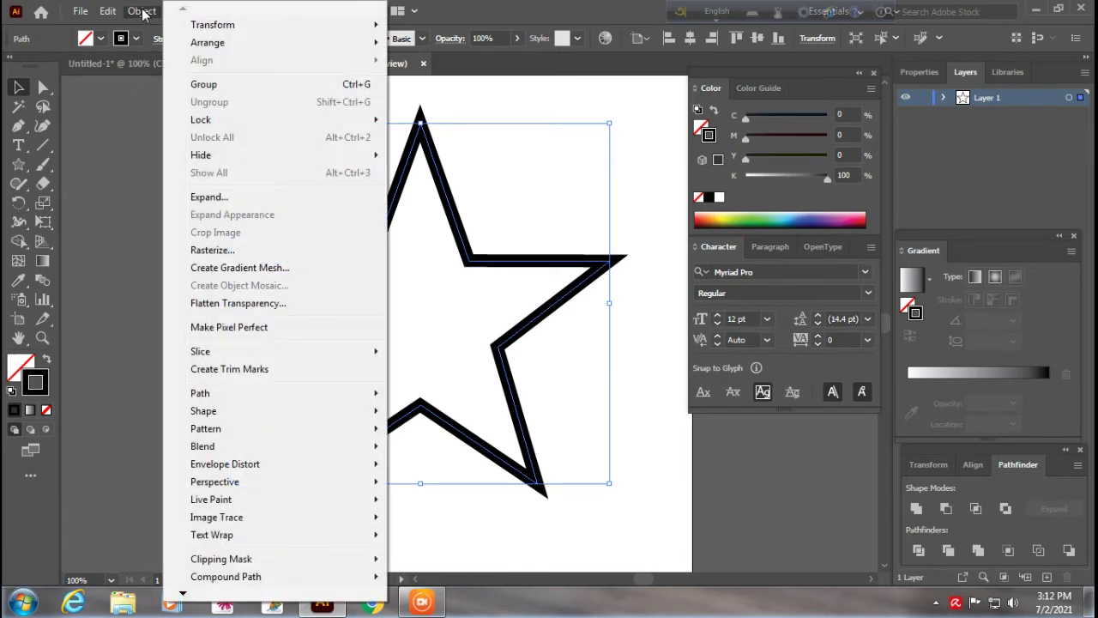
pyautogui.click(225, 204)
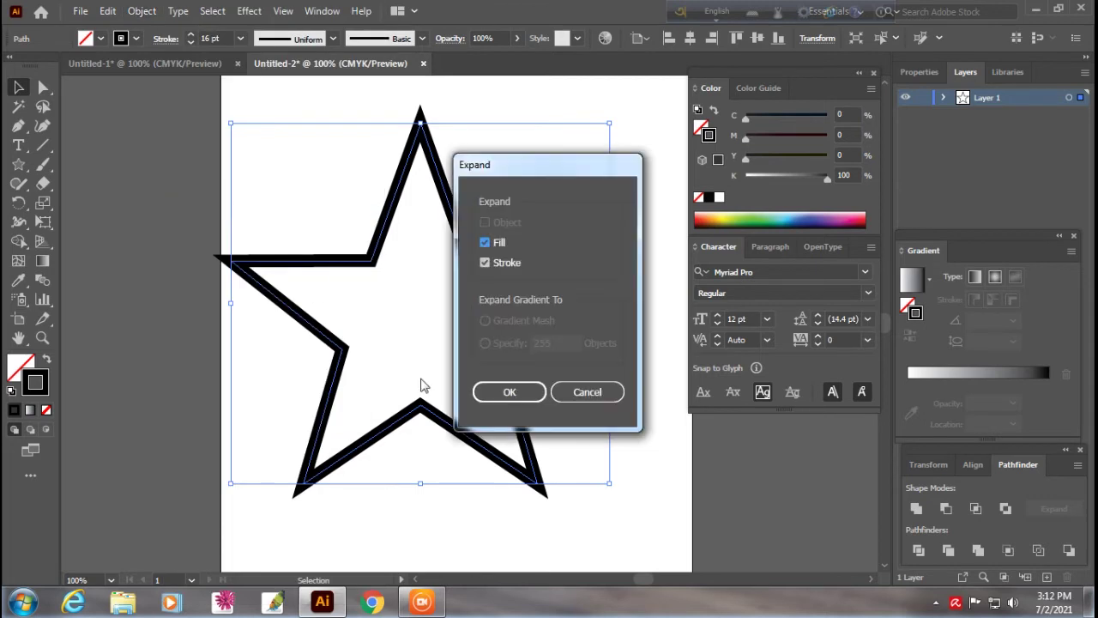
pyautogui.click(508, 391)
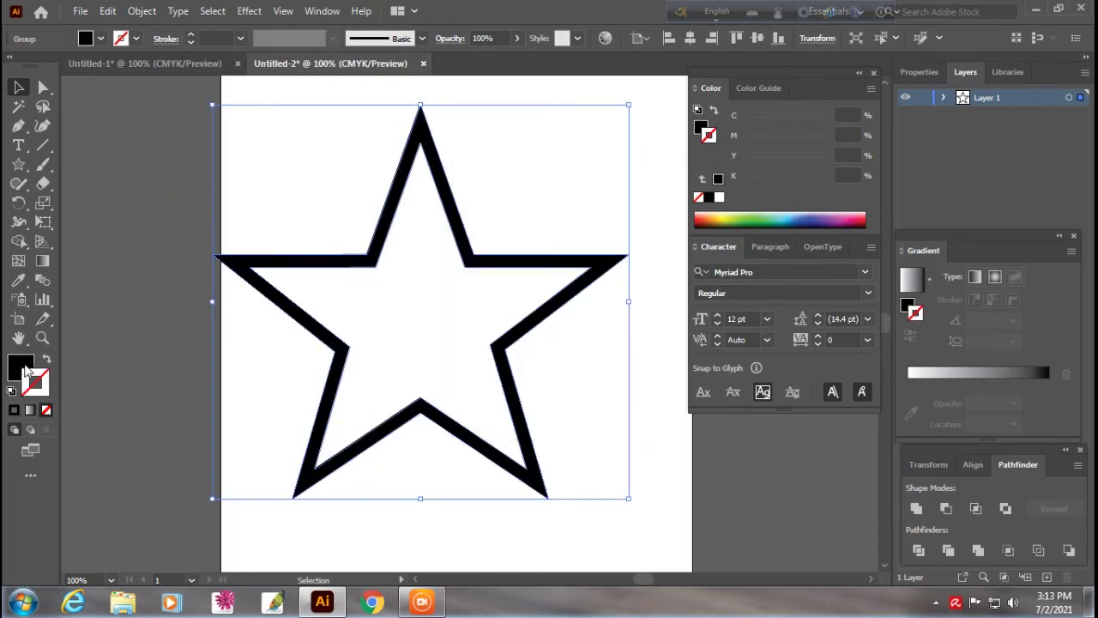
pyautogui.click(283, 204)
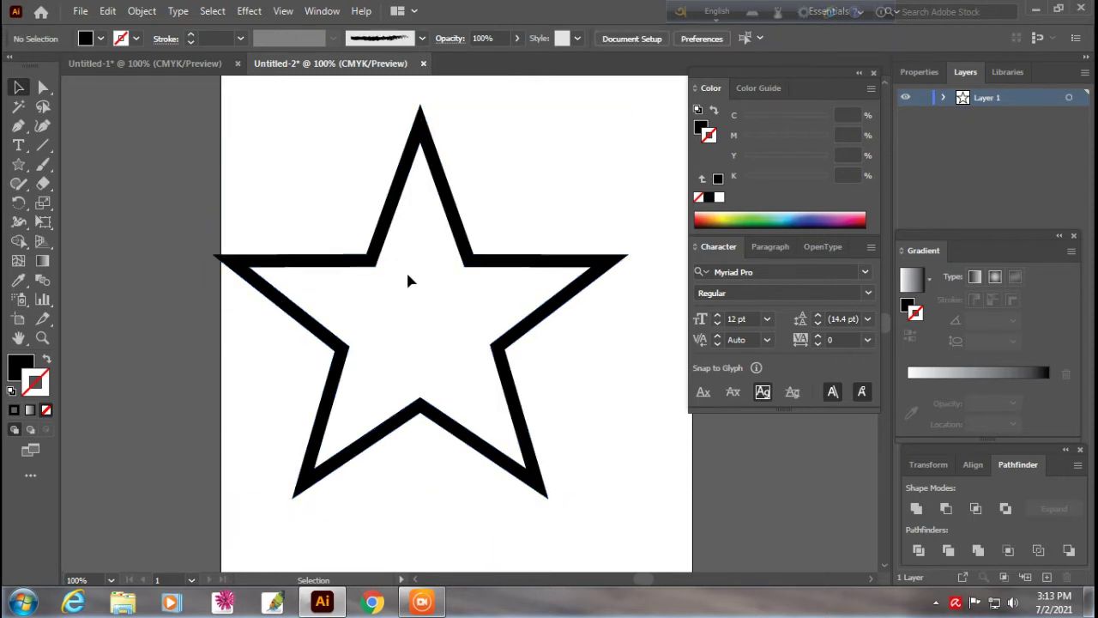
pyautogui.click(429, 320)
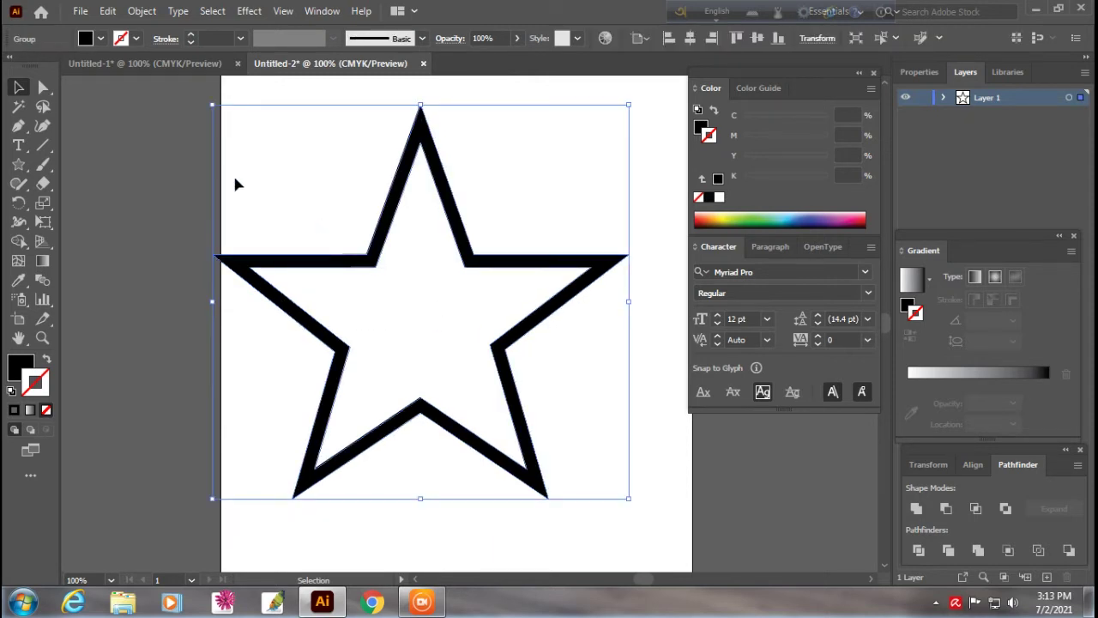
pyautogui.click(258, 189)
pyautogui.moveTo(335, 196); pyautogui.dragTo(388, 266)
pyautogui.click(314, 198)
pyautogui.click(18, 126)
pyautogui.moveTo(299, 307); pyautogui.dragTo(329, 306)
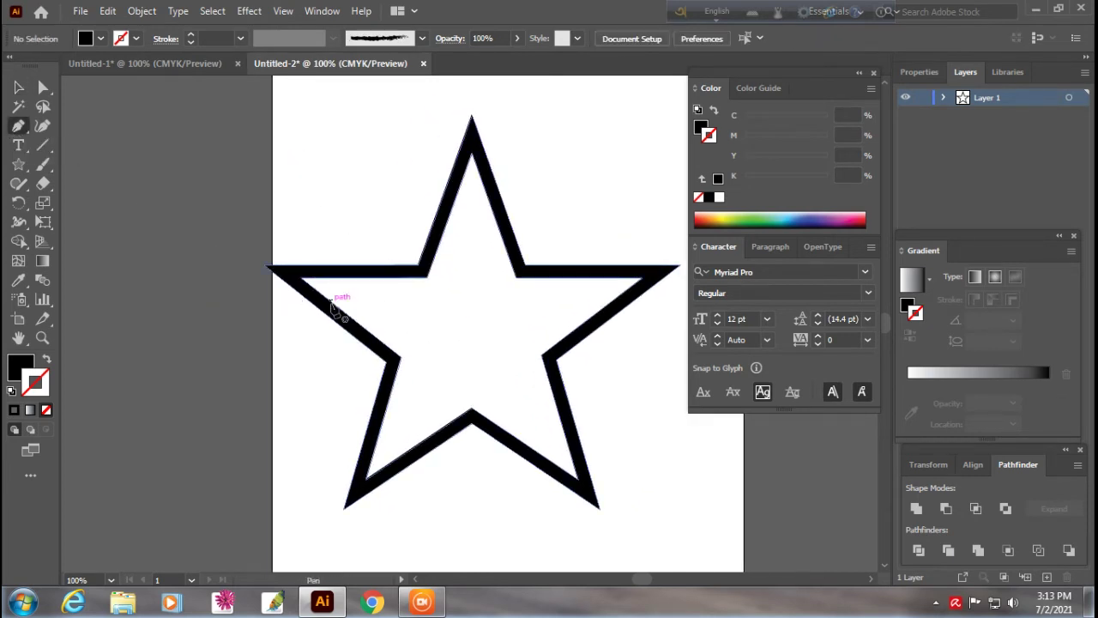
# Step: Zoom to 200% and draw a short Pen cut line across the left arm's top edge
pyautogui.keyDown('ctrl'); pyautogui.click(328, 290); pyautogui.keyUp('ctrl')
pyautogui.moveTo(327, 290); pyautogui.dragTo(470, 296)
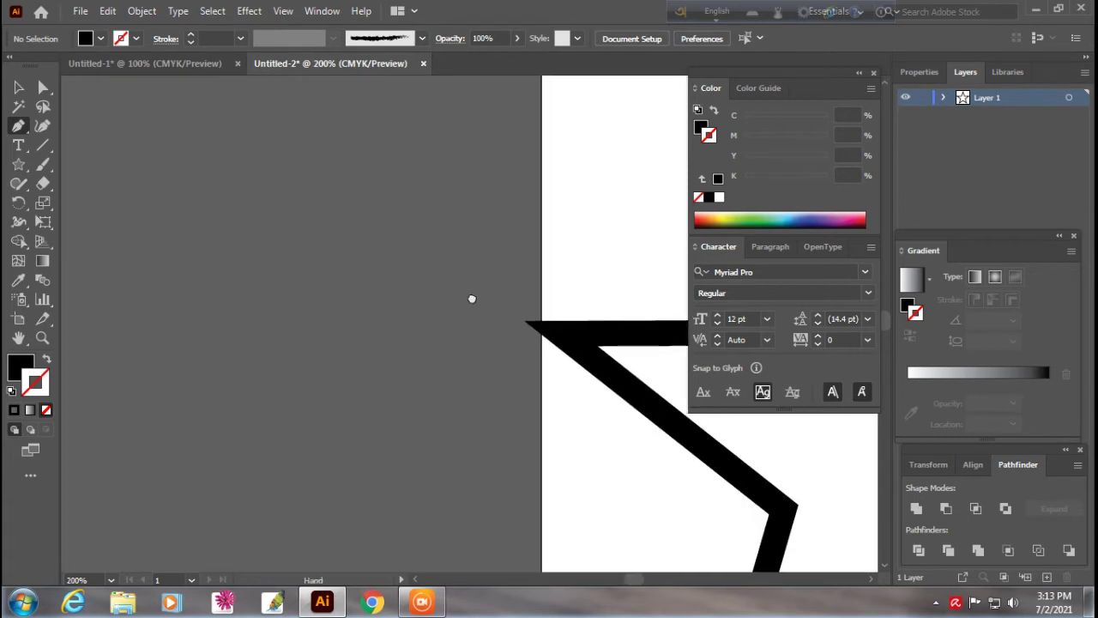
pyautogui.keyDown('ctrl'); pyautogui.click(470, 296); pyautogui.keyUp('ctrl')
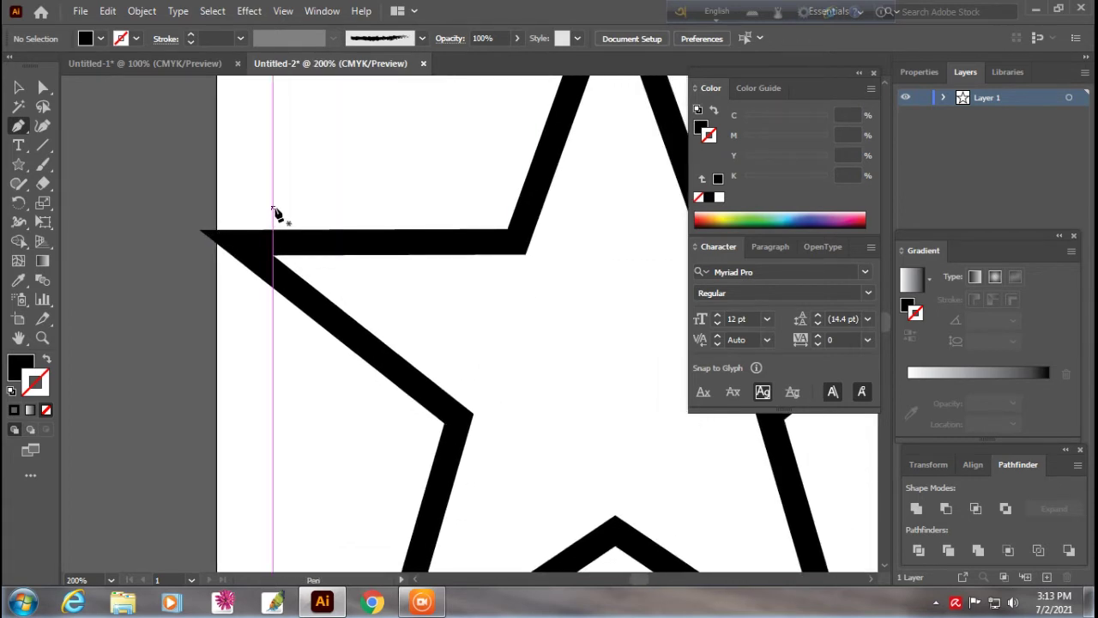
pyautogui.click(272, 208)
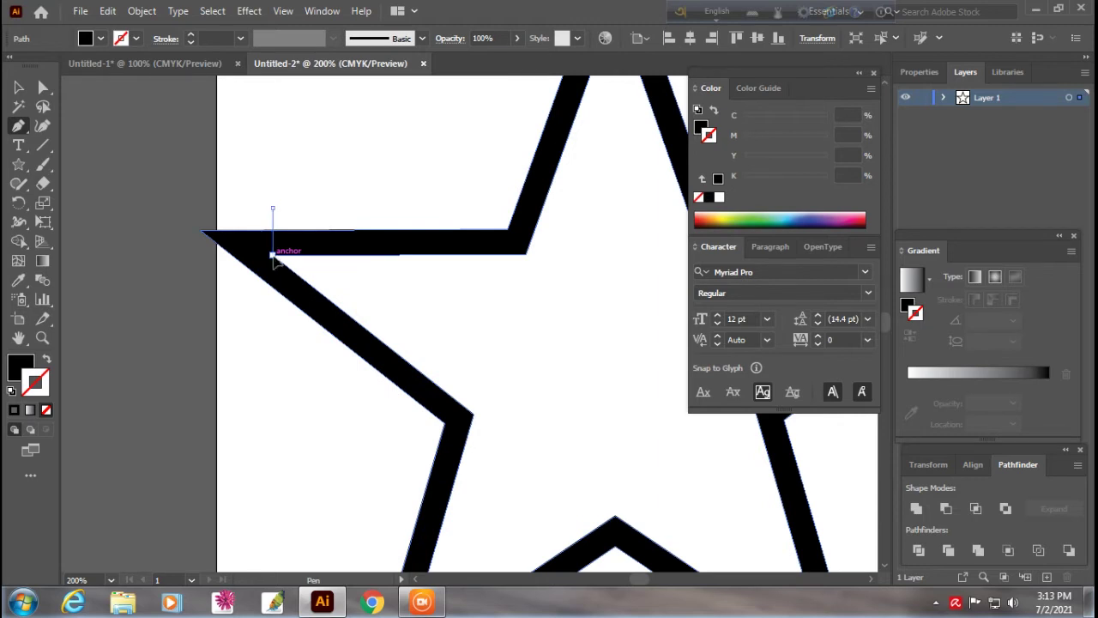
pyautogui.moveTo(272, 255); pyautogui.dragTo(278, 350)
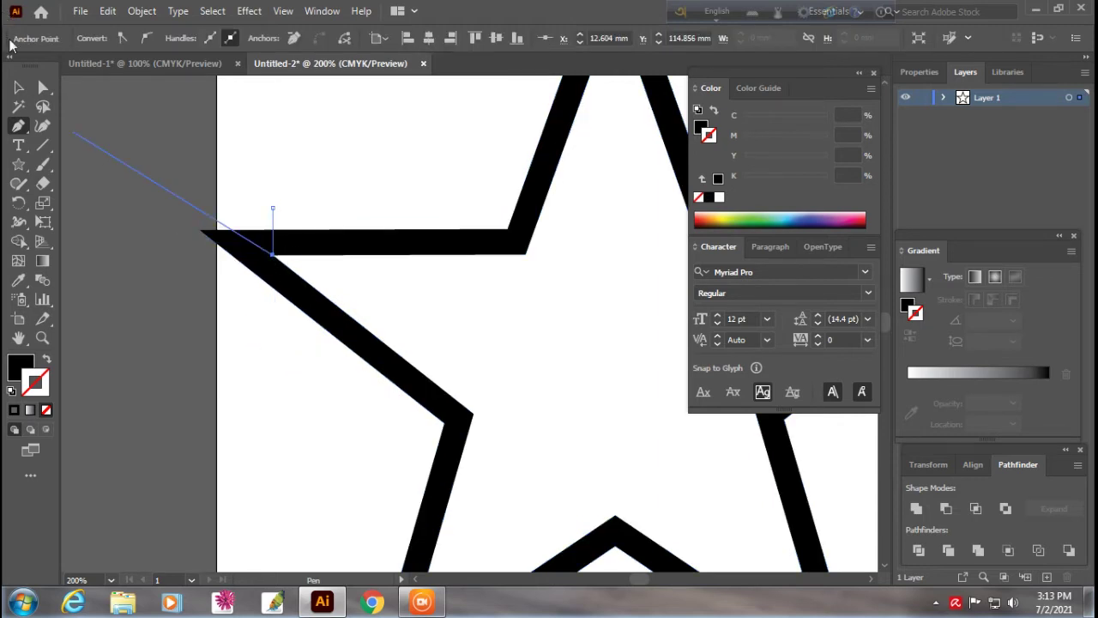
pyautogui.click(18, 87)
# Step: Draw a horizontal cut line across the lower-left leg, then select the star and both lines
pyautogui.moveTo(456, 437); pyautogui.dragTo(420, 311)
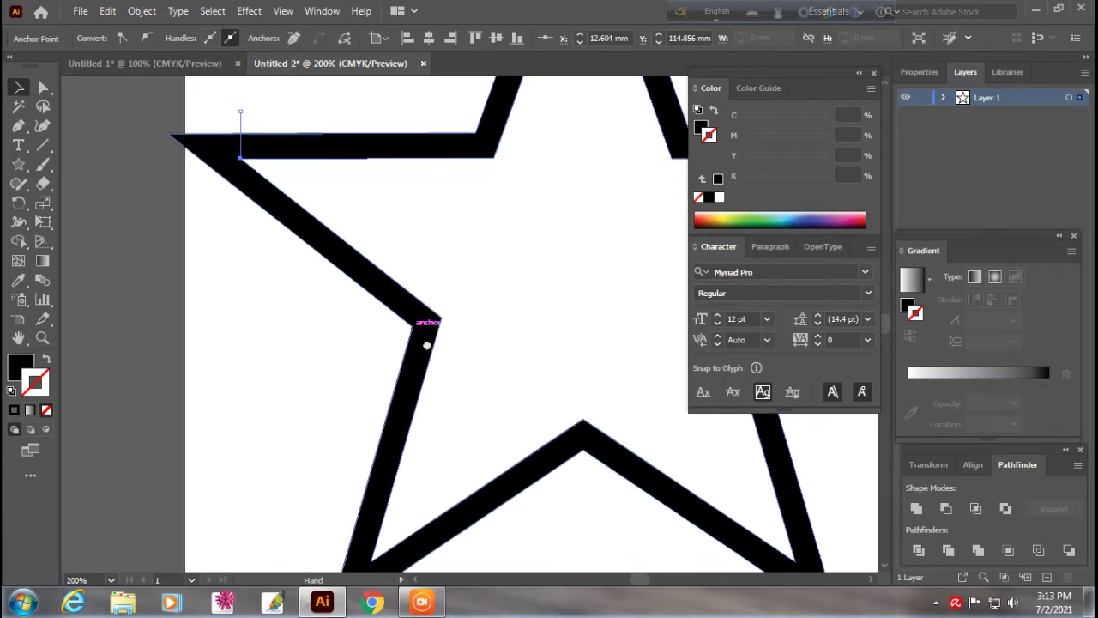
pyautogui.click(17, 128)
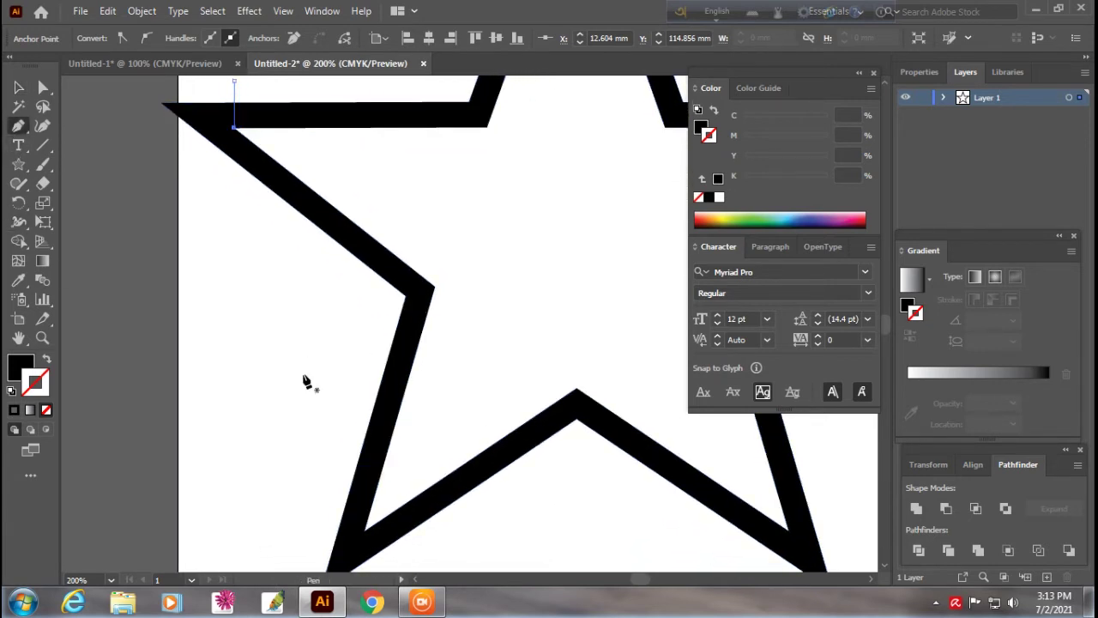
pyautogui.moveTo(351, 407); pyautogui.dragTo(419, 407)
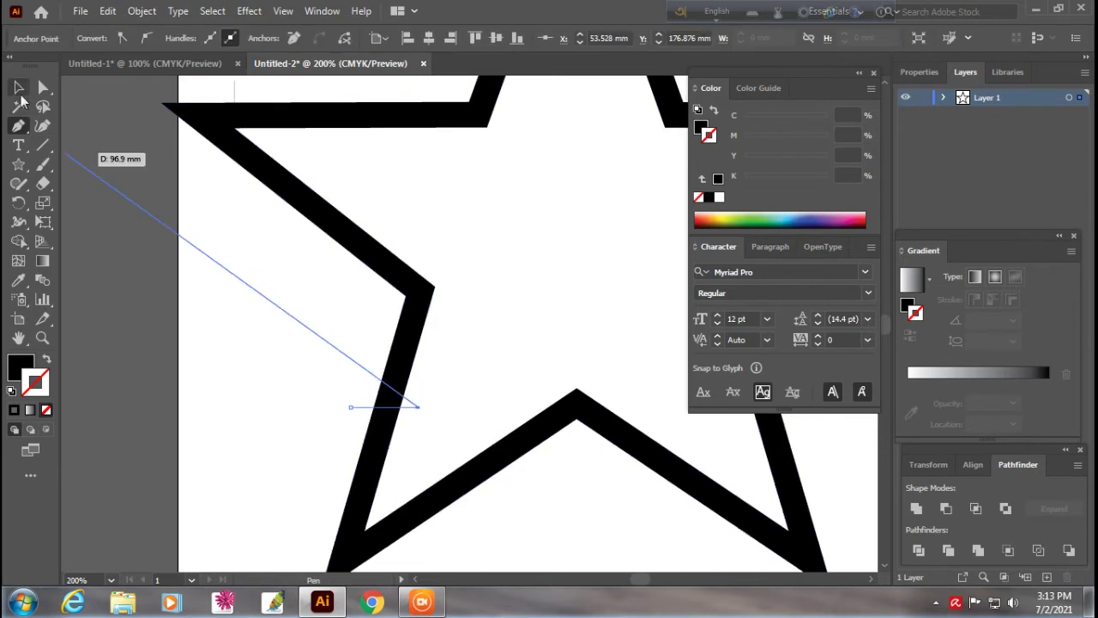
pyautogui.click(20, 95)
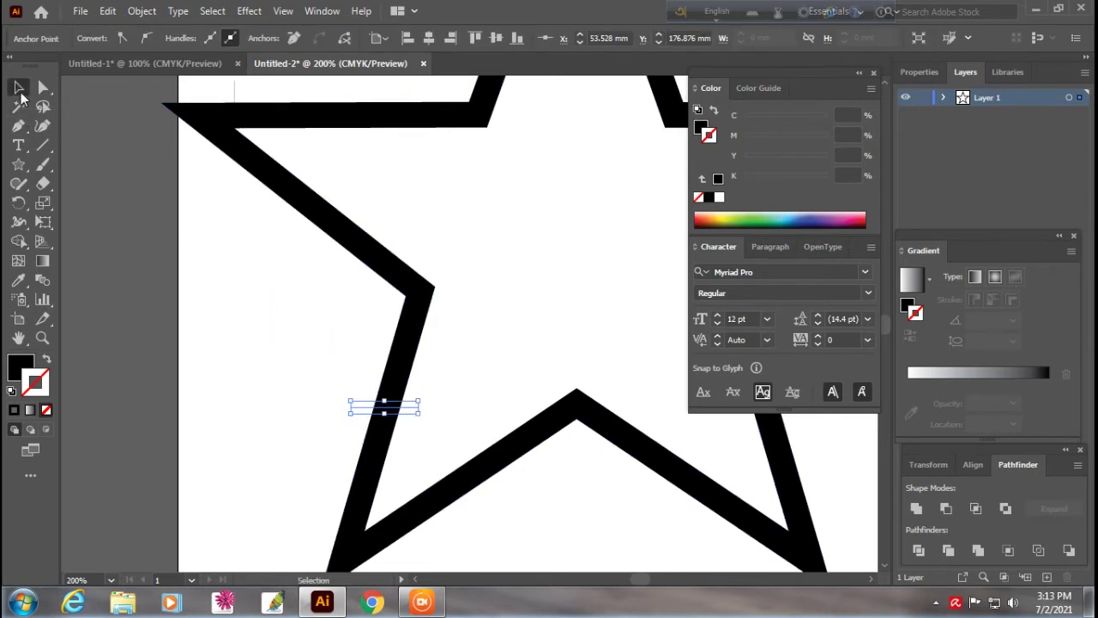
pyautogui.click(222, 285)
pyautogui.moveTo(265, 252); pyautogui.dragTo(330, 334)
pyautogui.moveTo(294, 123); pyautogui.dragTo(516, 513)
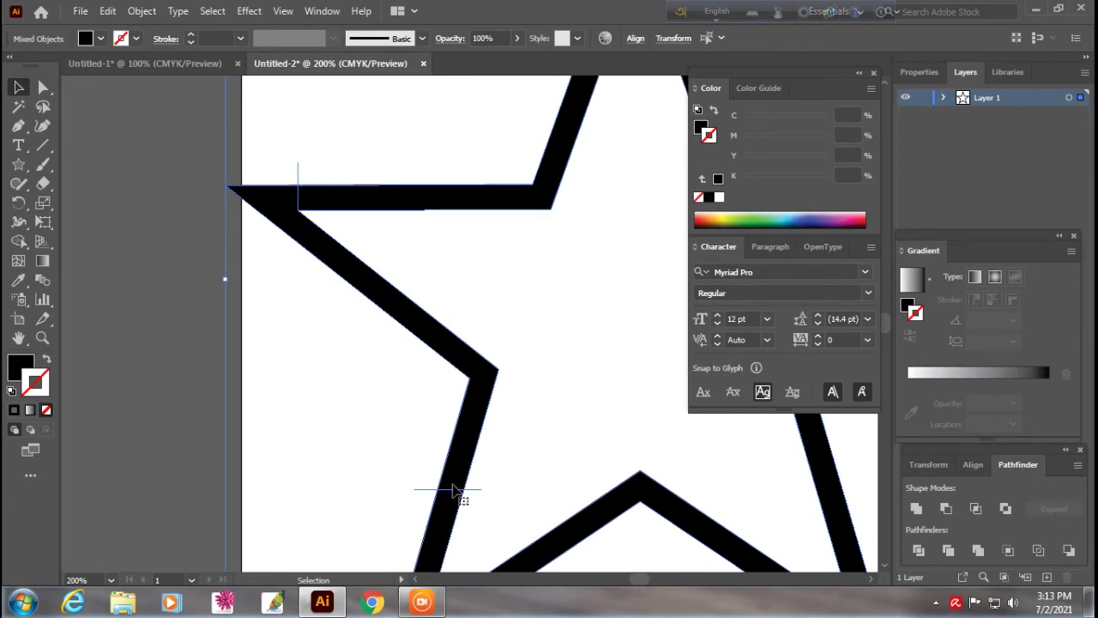
pyautogui.hotkey('ctrl', '-')
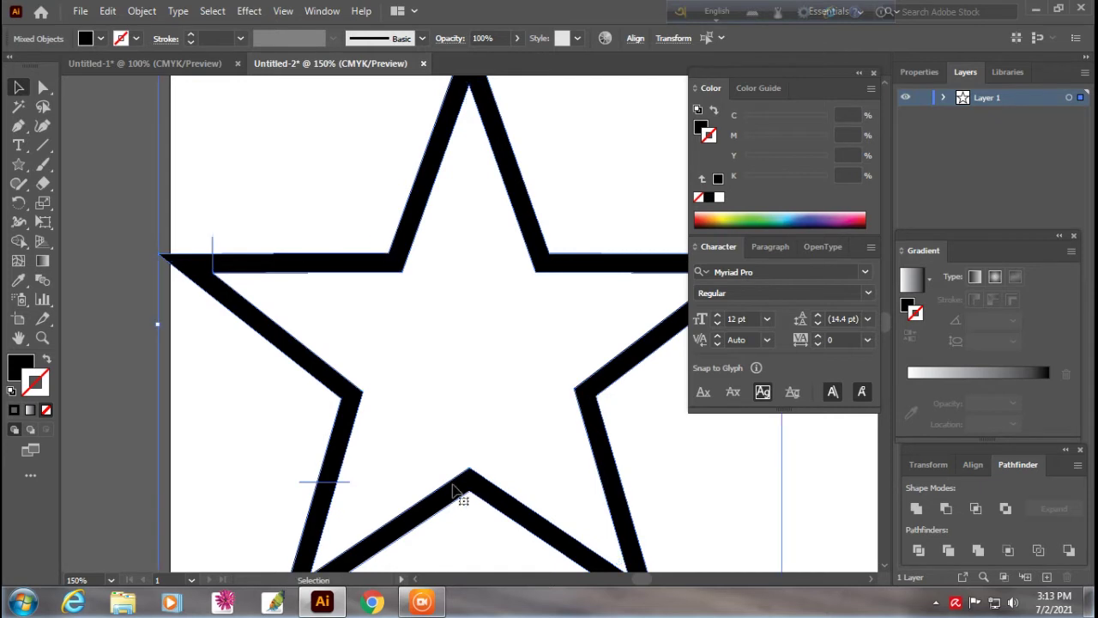
pyautogui.moveTo(429, 417); pyautogui.dragTo(437, 371)
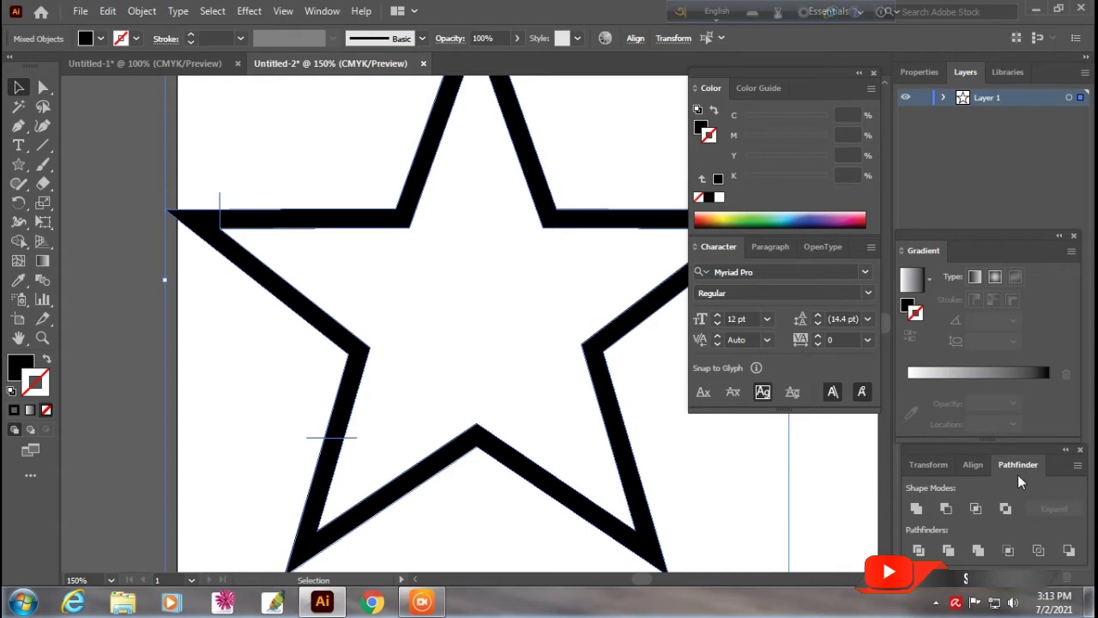
# Step: Divide the star outline along the cut lines with Pathfinder and ungroup the pieces
pyautogui.click(919, 551)
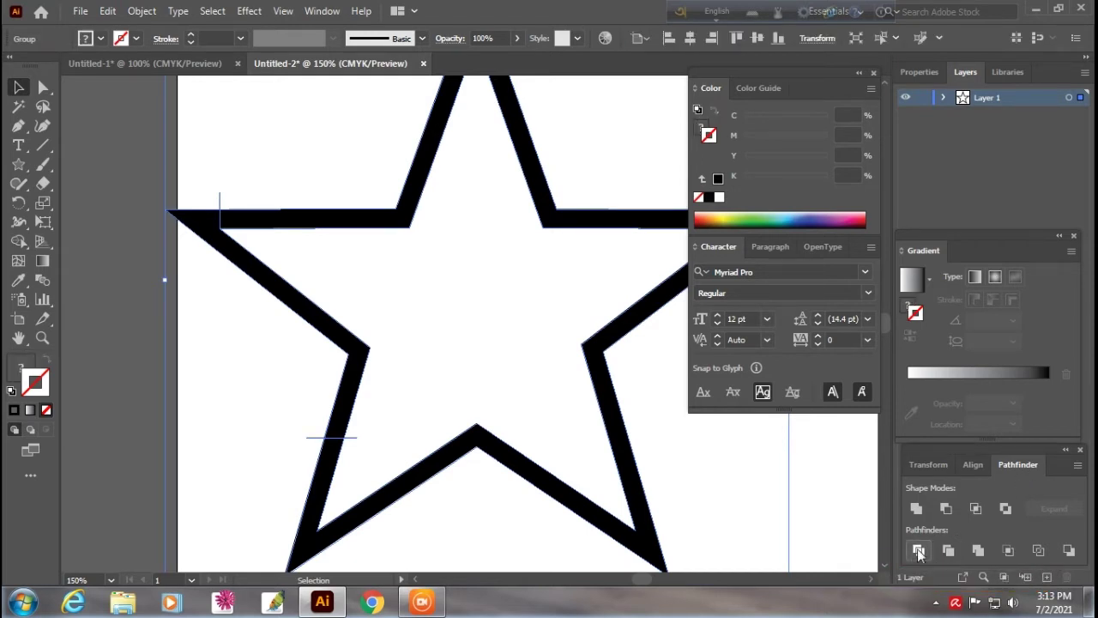
pyautogui.rightClick(302, 314)
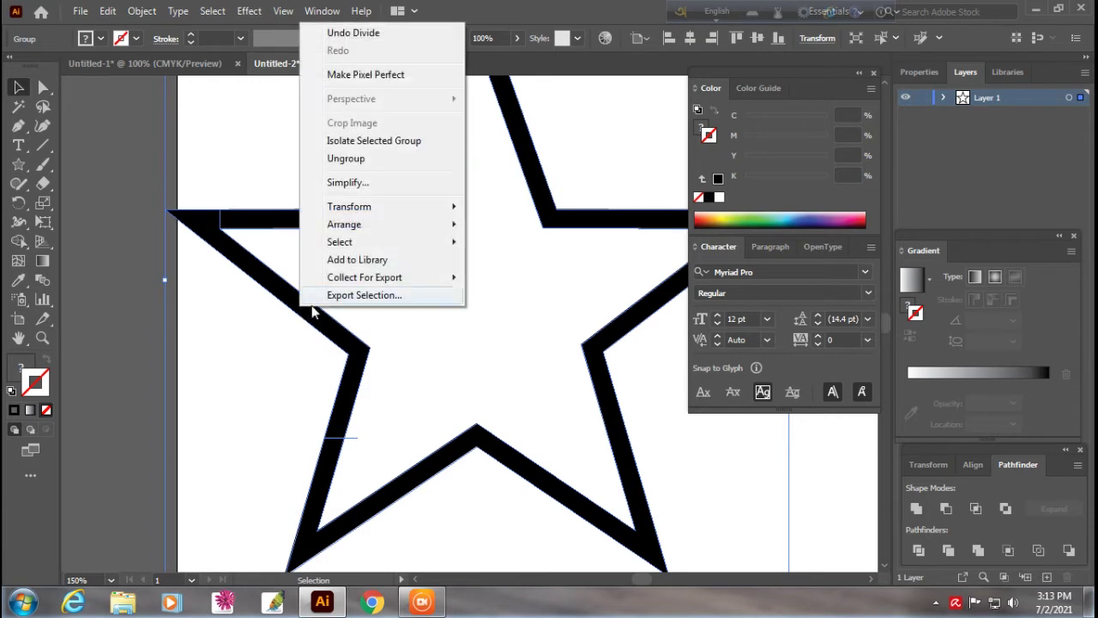
pyautogui.click(337, 165)
pyautogui.click(150, 150)
# Step: Delete the star's left arm section to leave an open gap, then zoom back out
pyautogui.click(261, 277)
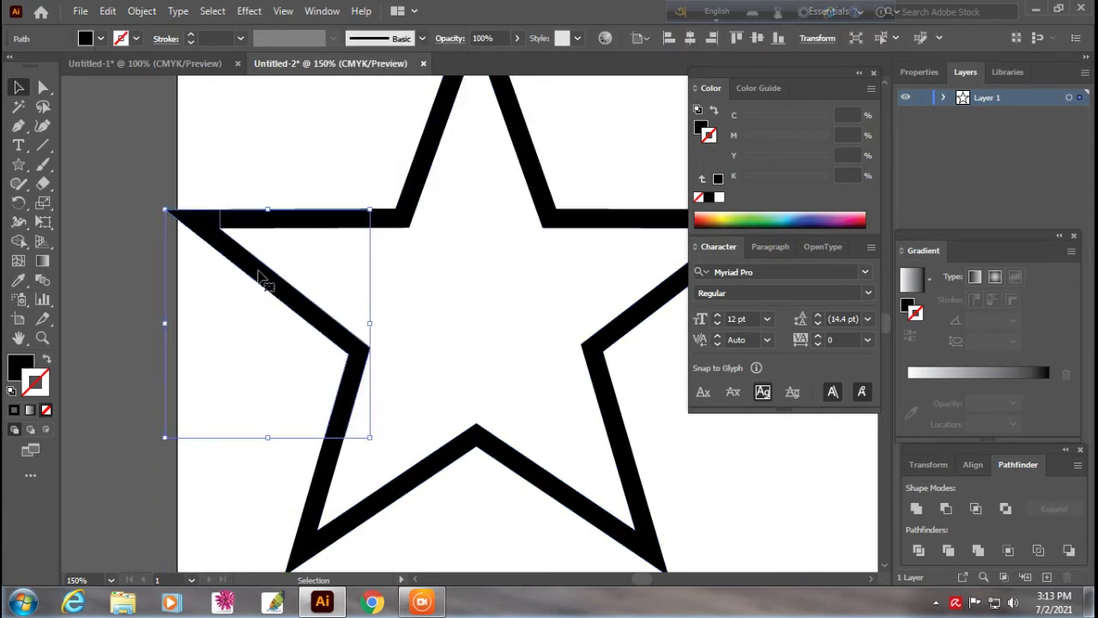
pyautogui.press('Delete')
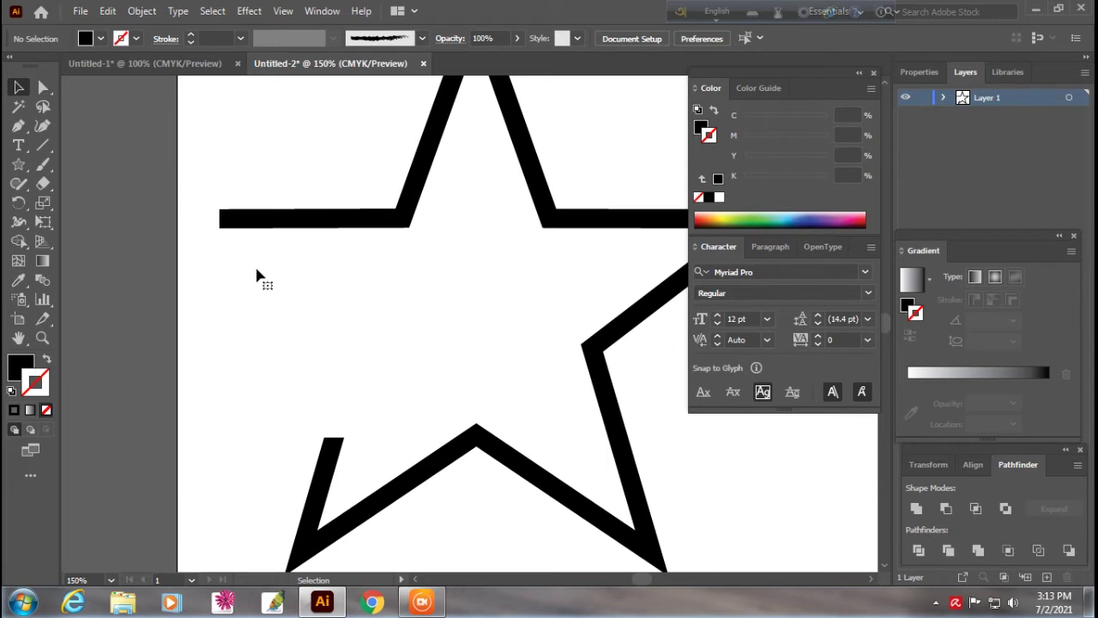
pyautogui.hotkey('ctrl', 'z')
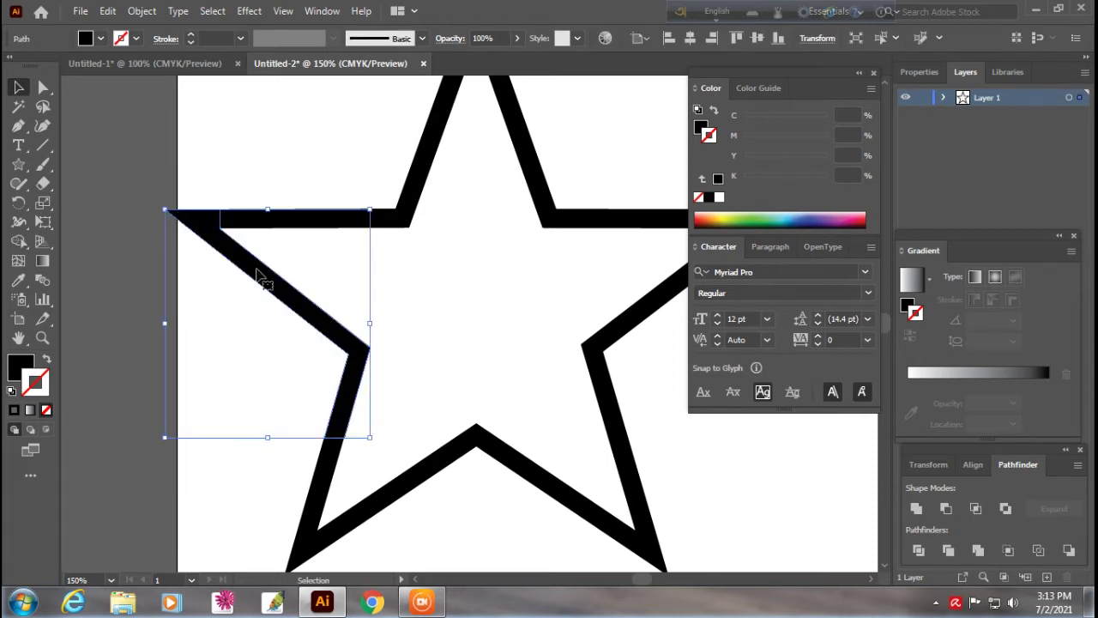
pyautogui.moveTo(255, 275); pyautogui.dragTo(206, 278)
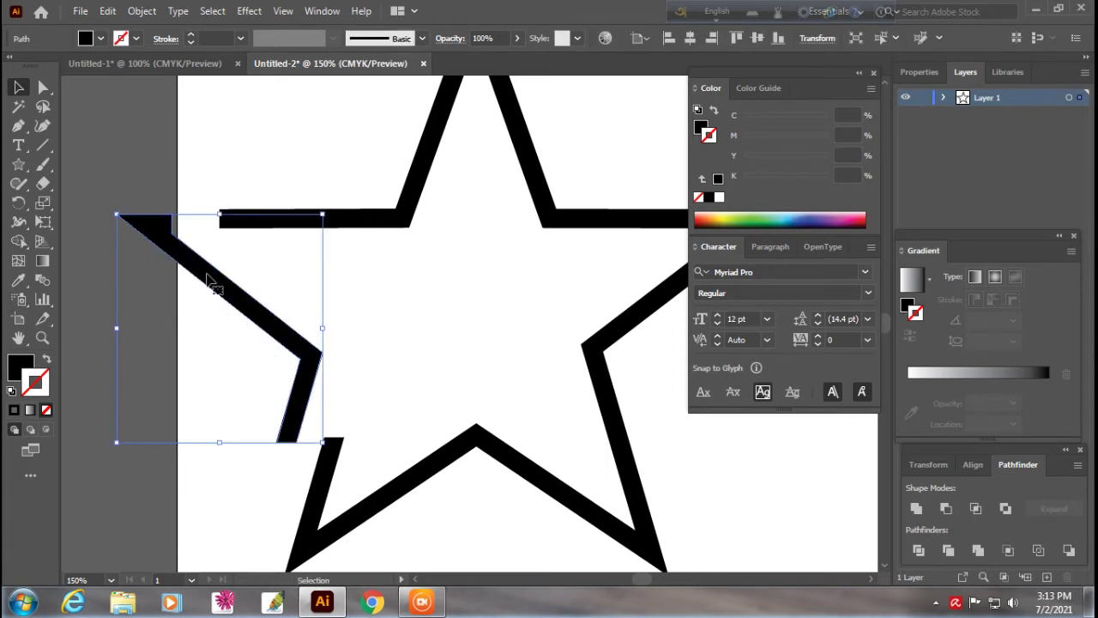
pyautogui.press('Delete')
pyautogui.press('ctrl')
pyautogui.hotkey('ctrl', '-')
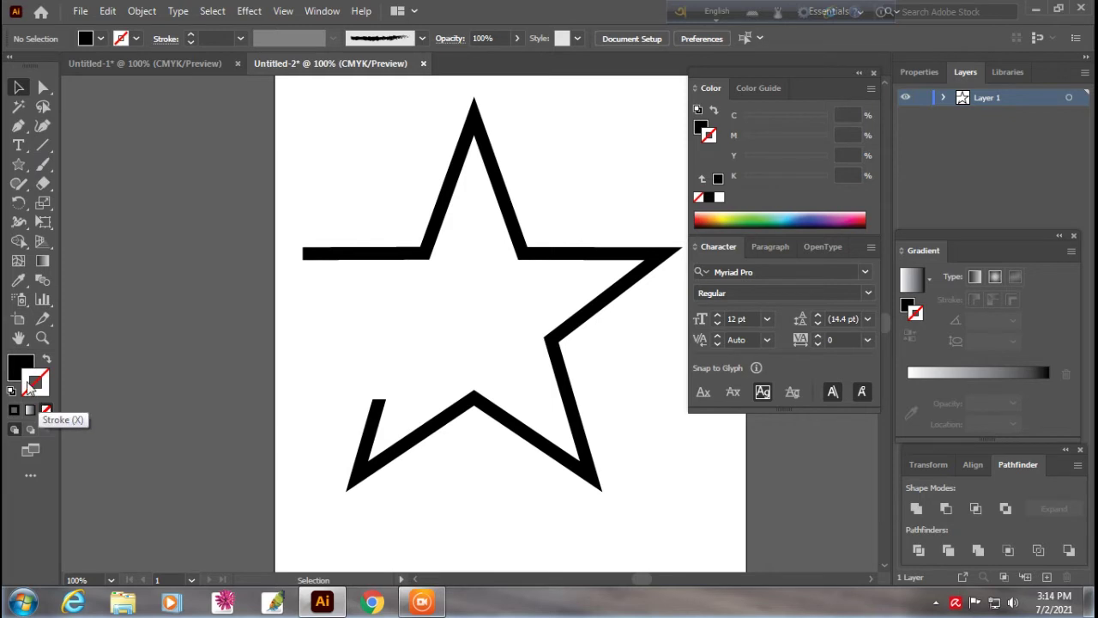
# Step: Set no fill and a 1 pt black stroke for drawing straight lines
pyautogui.click(46, 409)
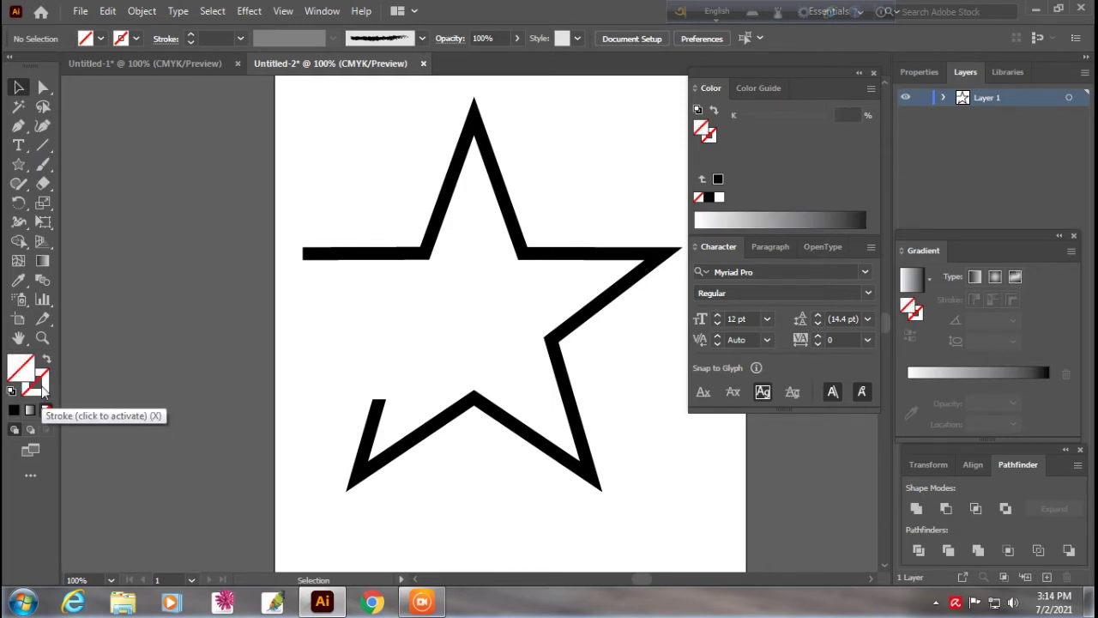
pyautogui.click(43, 387)
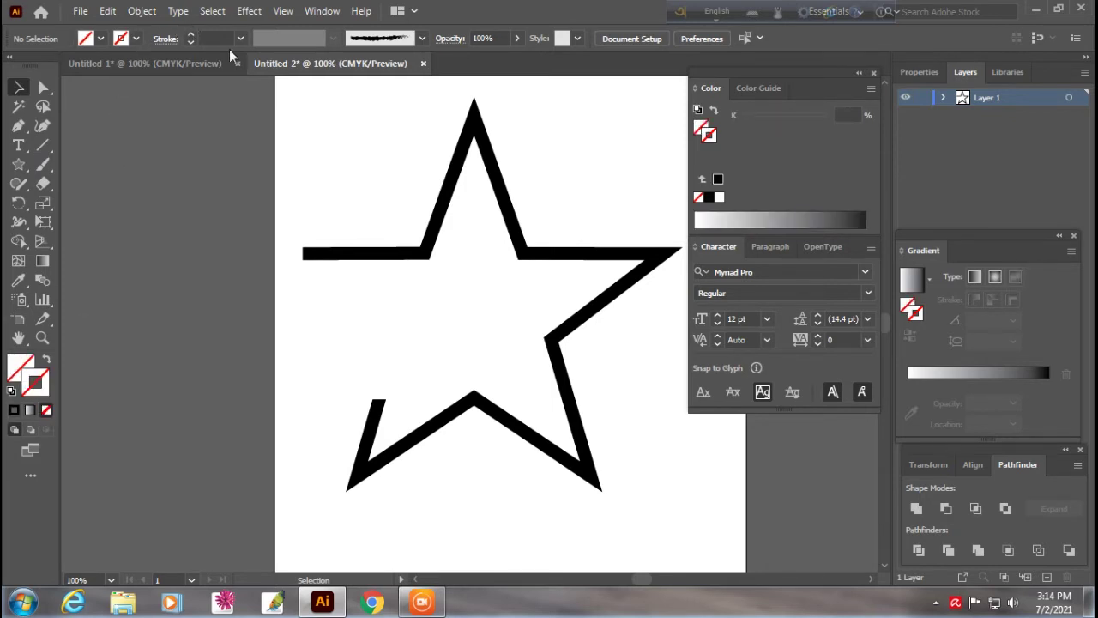
pyautogui.click(136, 39)
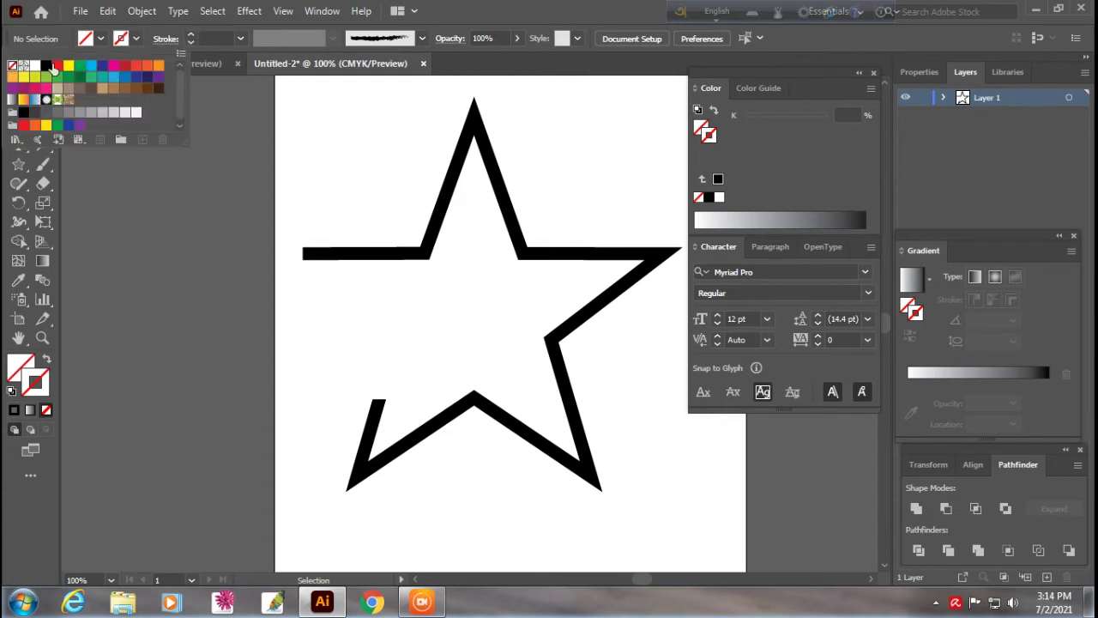
pyautogui.click(47, 66)
pyautogui.click(44, 146)
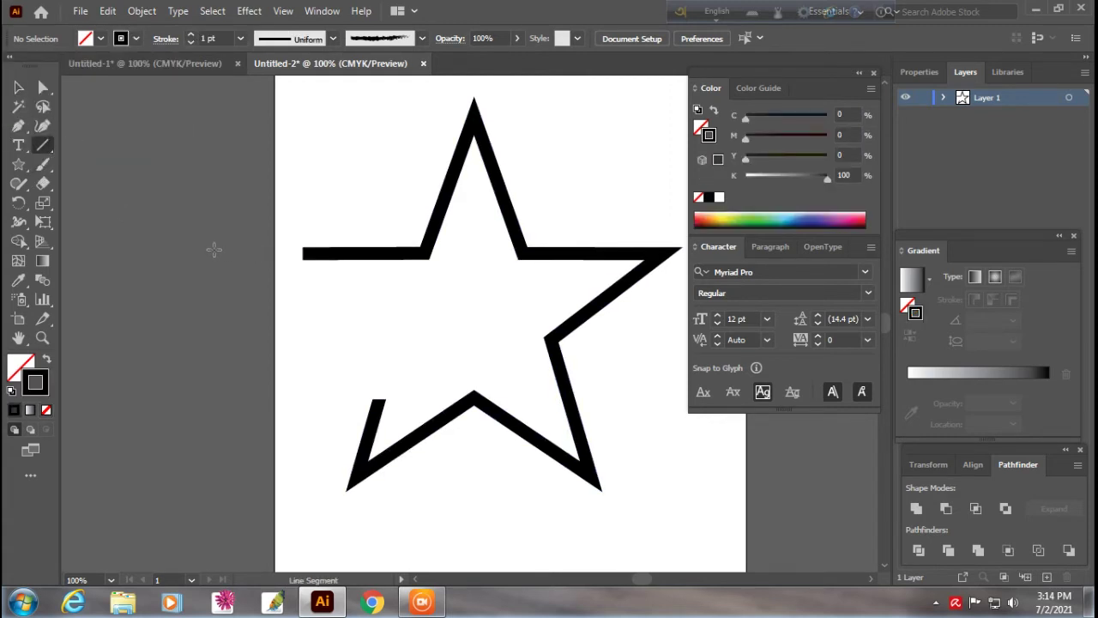
# Step: Draw a horizontal line off the star's left arm, nudge it down, and give it a 16 pt stroke
pyautogui.moveTo(214, 249); pyautogui.dragTo(368, 251)
pyautogui.press('Down')
pyautogui.press('Down')
pyautogui.press('Down')
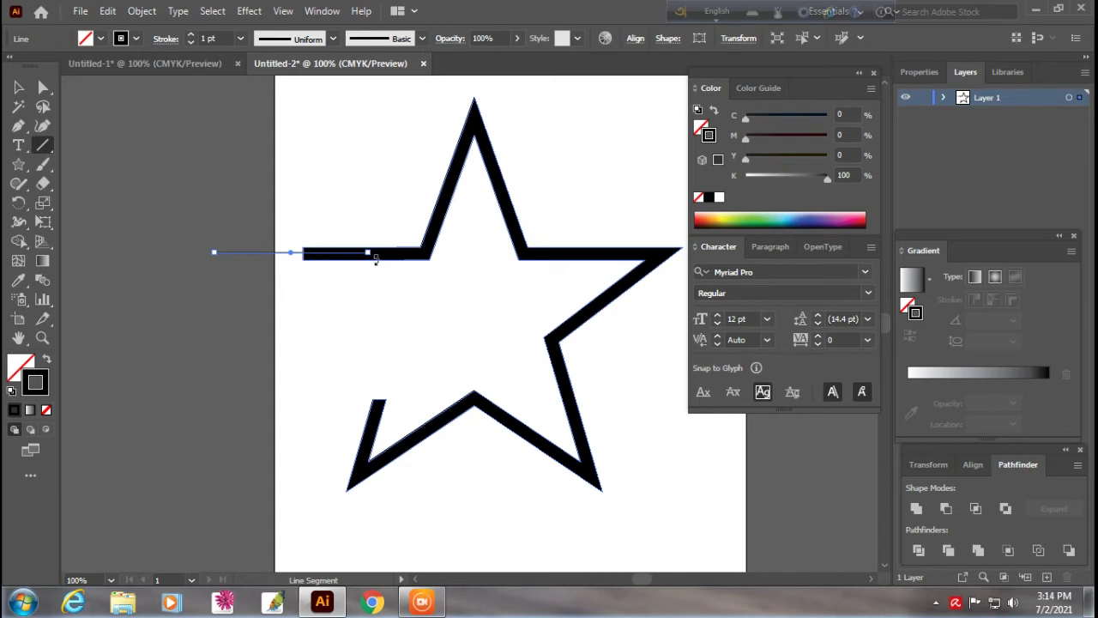
pyautogui.press('Down')
pyautogui.click(240, 39)
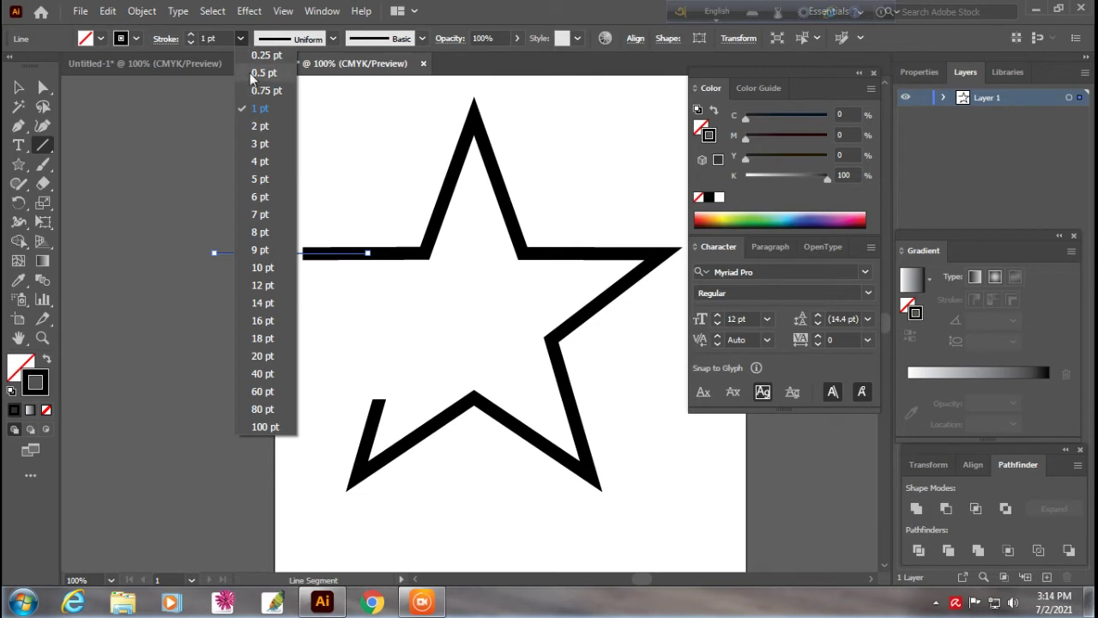
pyautogui.click(263, 320)
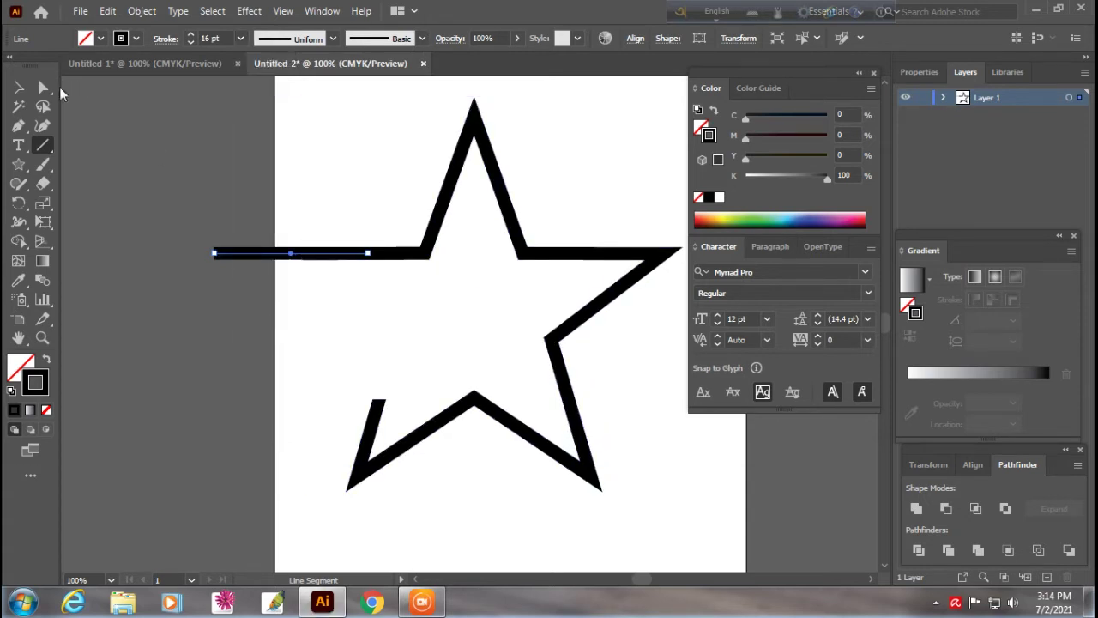
# Step: Reselect only the horizontal line, apart from the star
pyautogui.click(19, 87)
pyautogui.moveTo(326, 290); pyautogui.dragTo(364, 215)
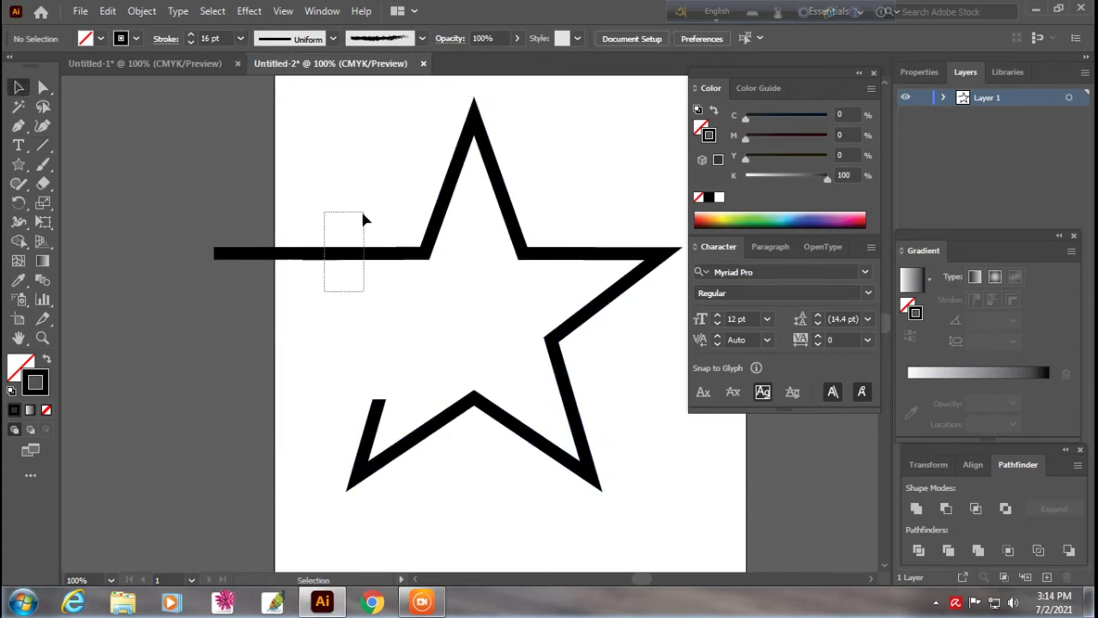
pyautogui.click(151, 242)
pyautogui.click(275, 254)
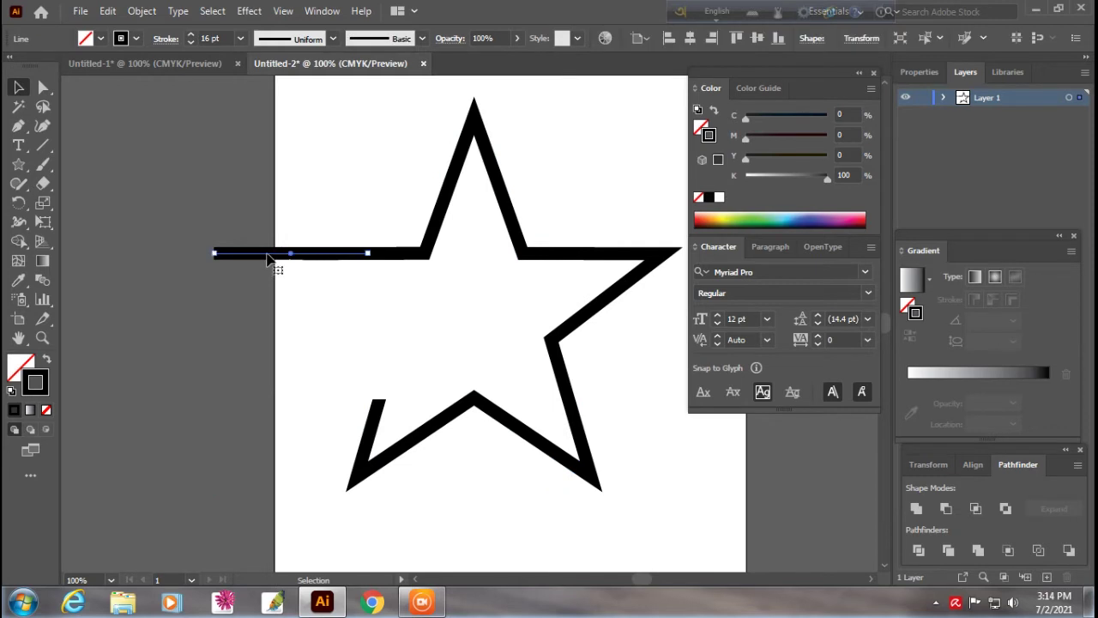
pyautogui.click(334, 39)
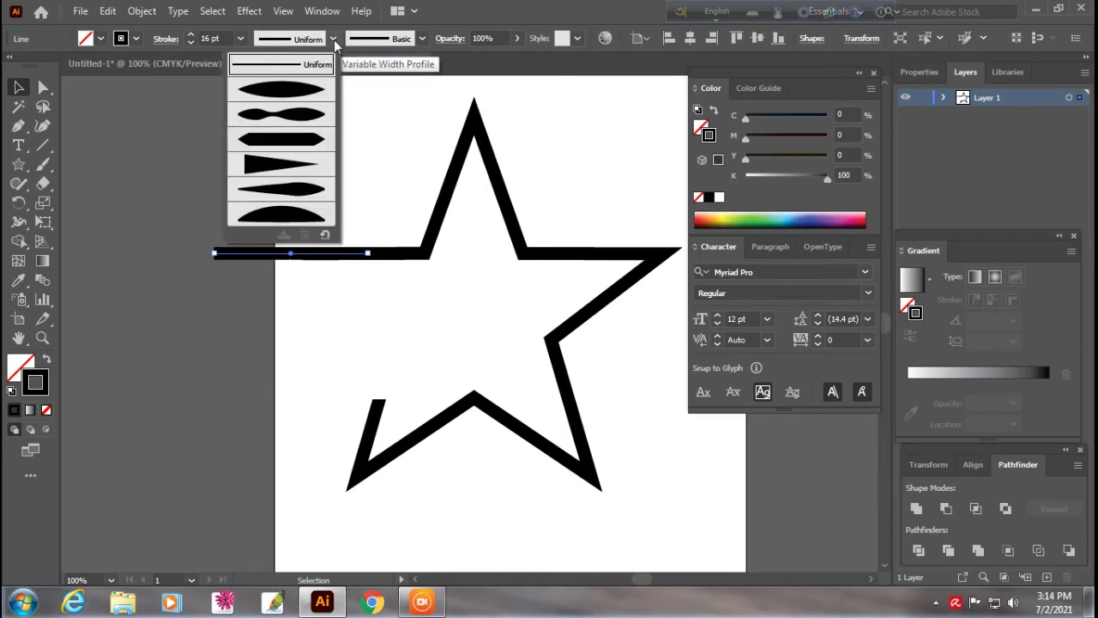
# Step: Apply Width Profile 4 to the line, flip it to point left, and move the spike further left
pyautogui.click(281, 164)
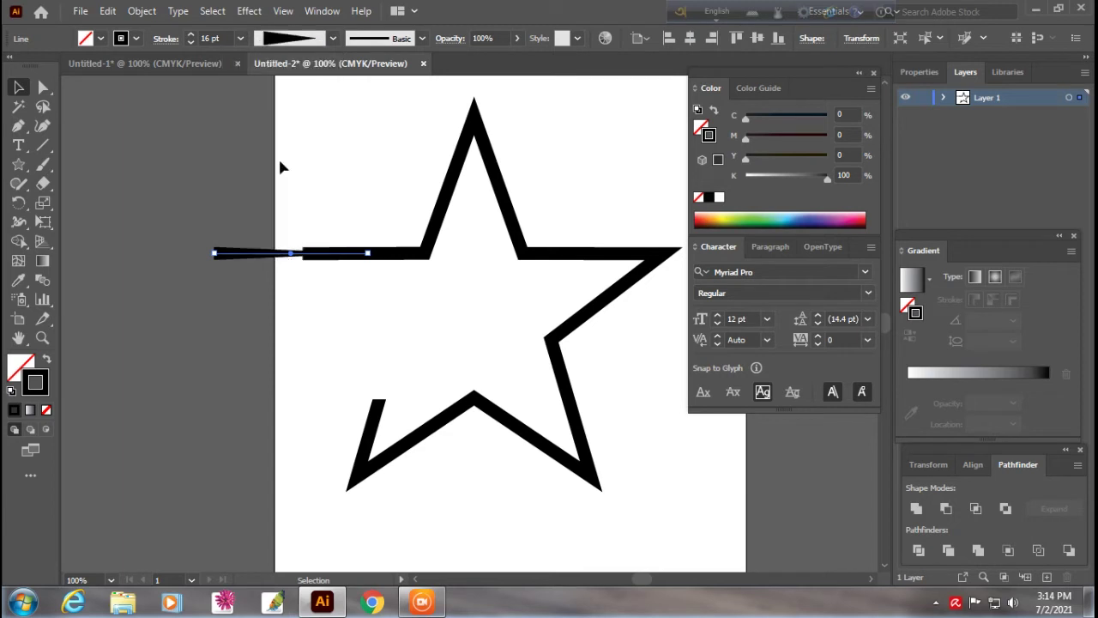
pyautogui.click(247, 278)
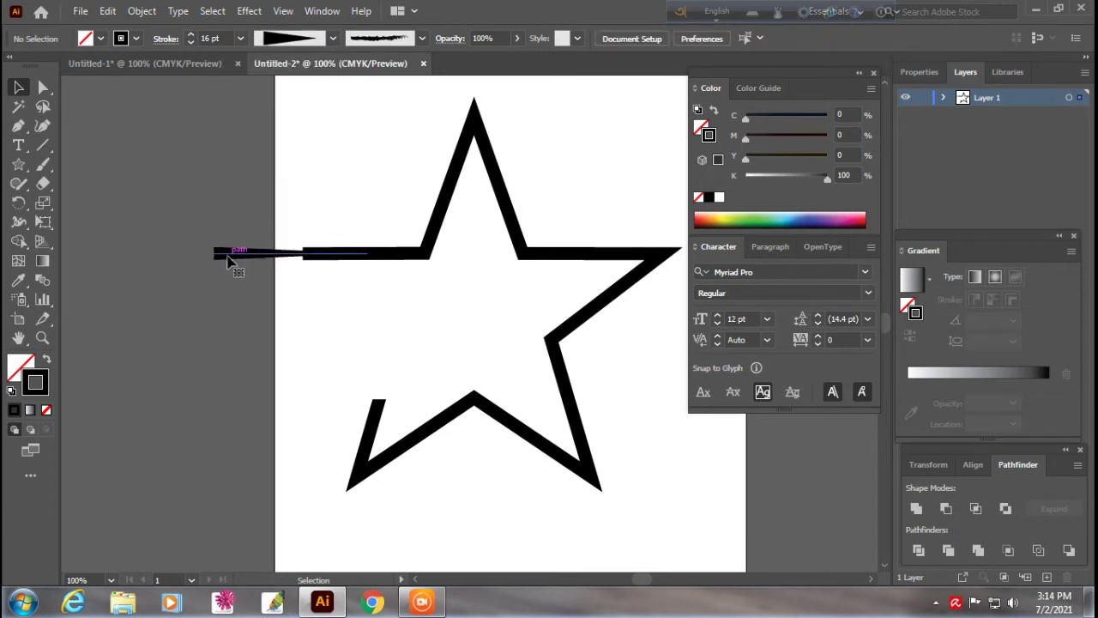
pyautogui.click(216, 255)
pyautogui.moveTo(220, 254); pyautogui.dragTo(331, 257)
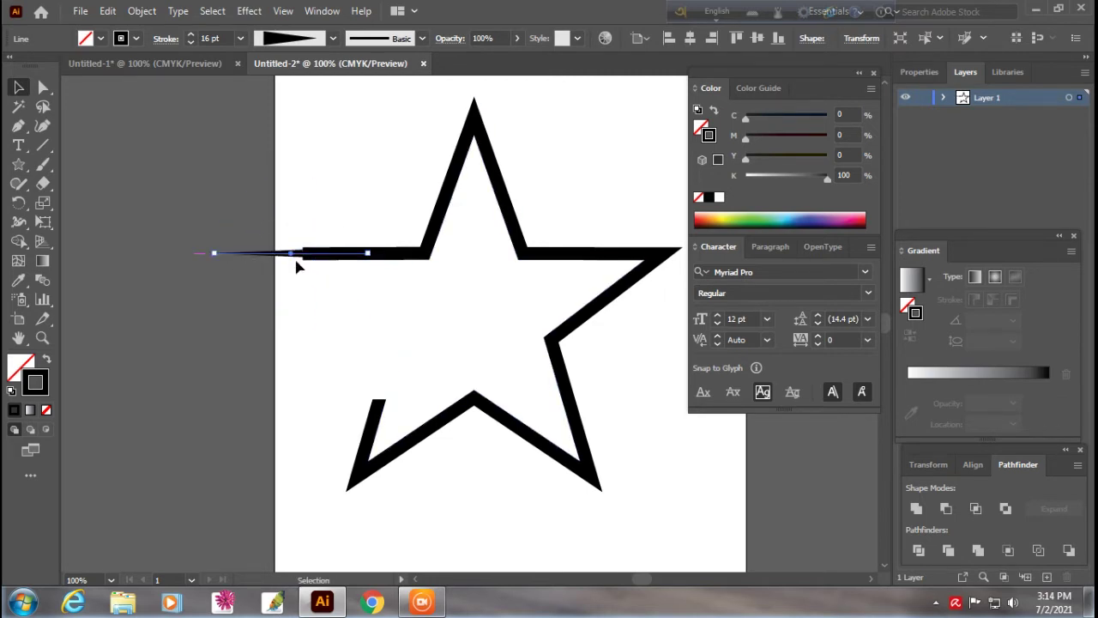
pyautogui.moveTo(336, 259); pyautogui.dragTo(277, 255)
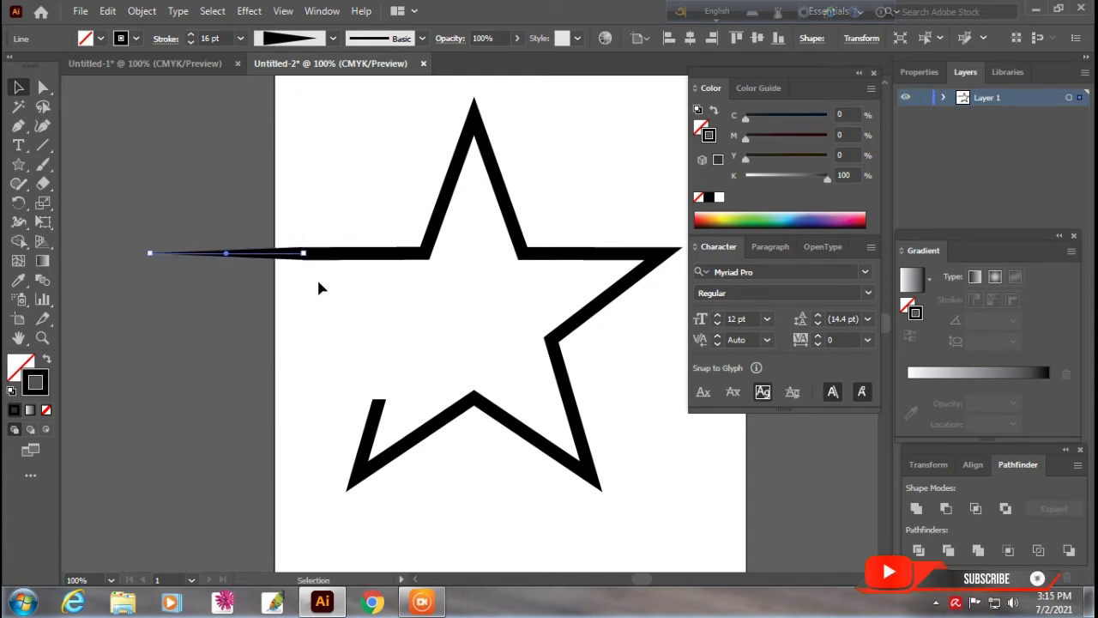
# Step: Select the star and tapered line and apply Object > Expand Appearance, then Object > Expand
pyautogui.click(317, 277)
pyautogui.moveTo(277, 180); pyautogui.dragTo(304, 283)
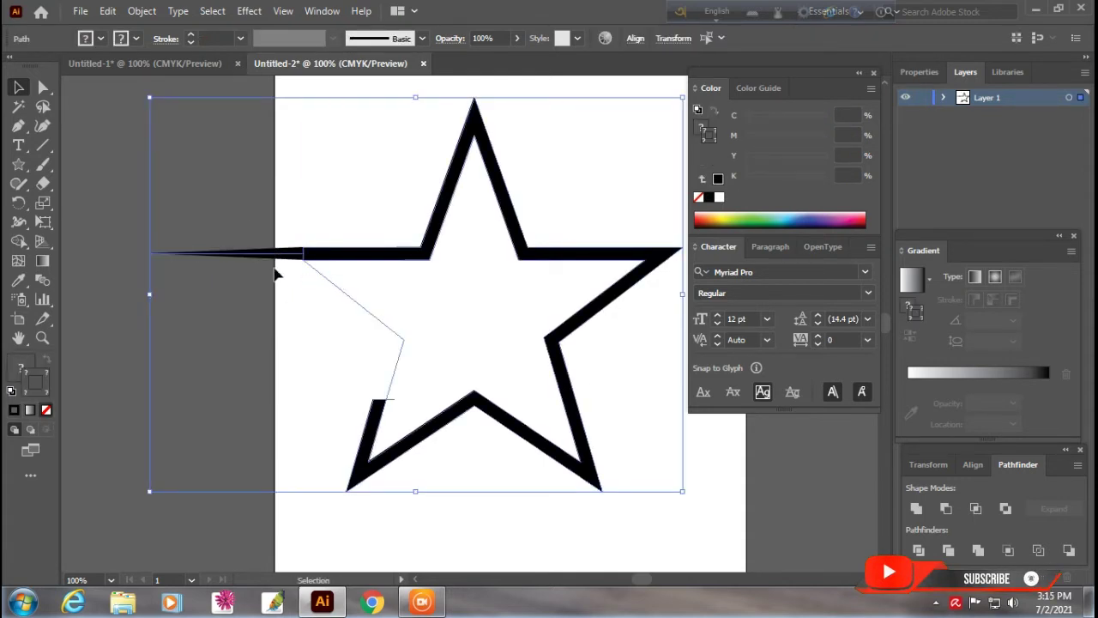
pyautogui.click(142, 12)
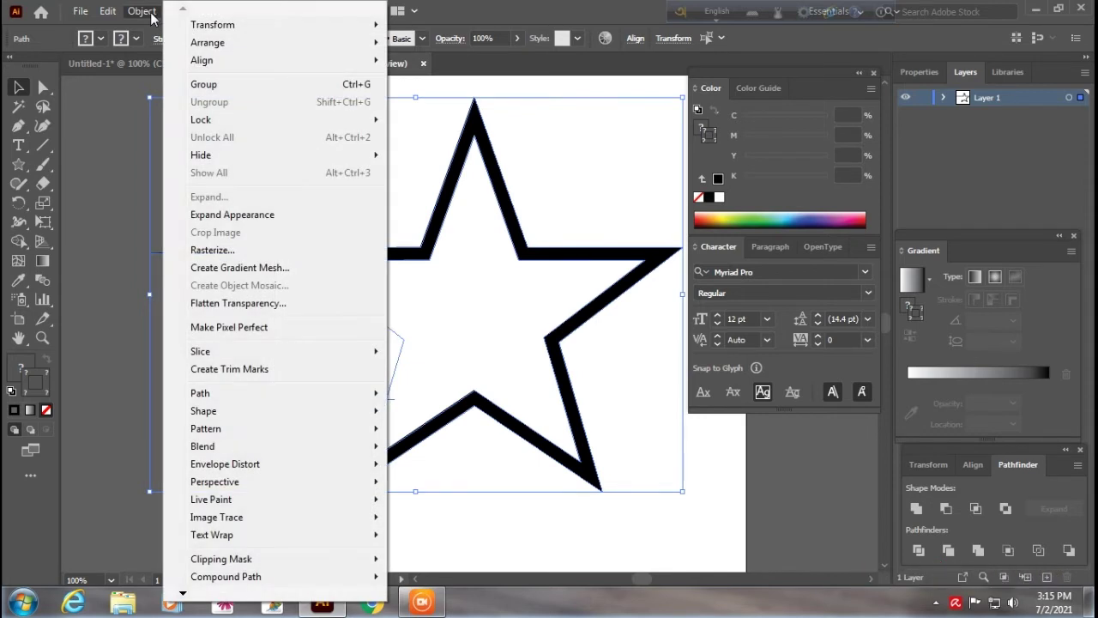
pyautogui.click(244, 215)
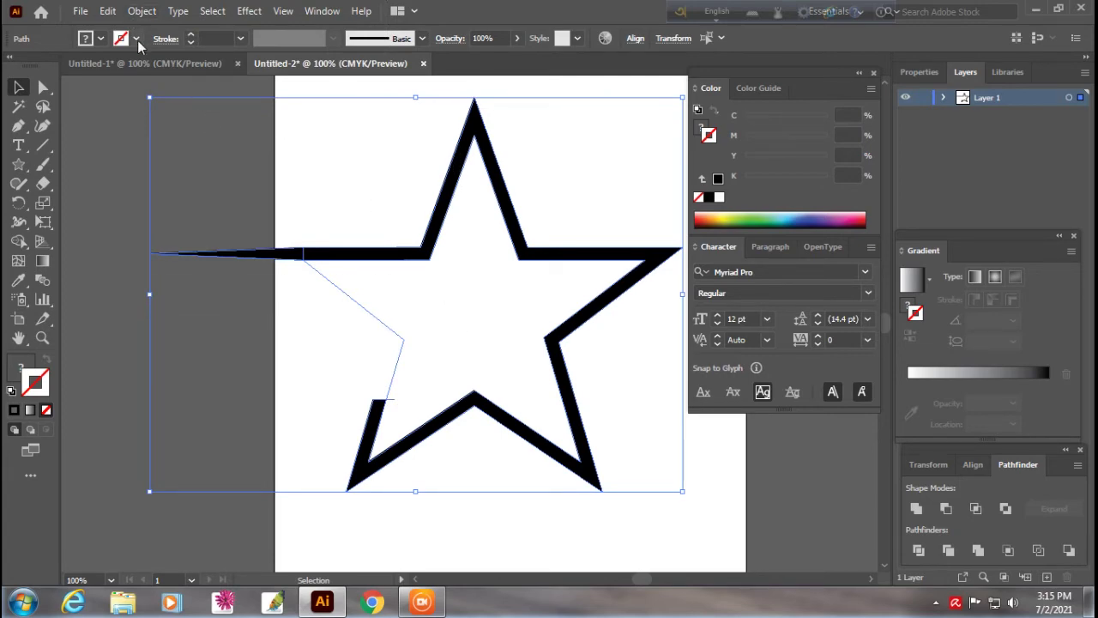
pyautogui.click(142, 11)
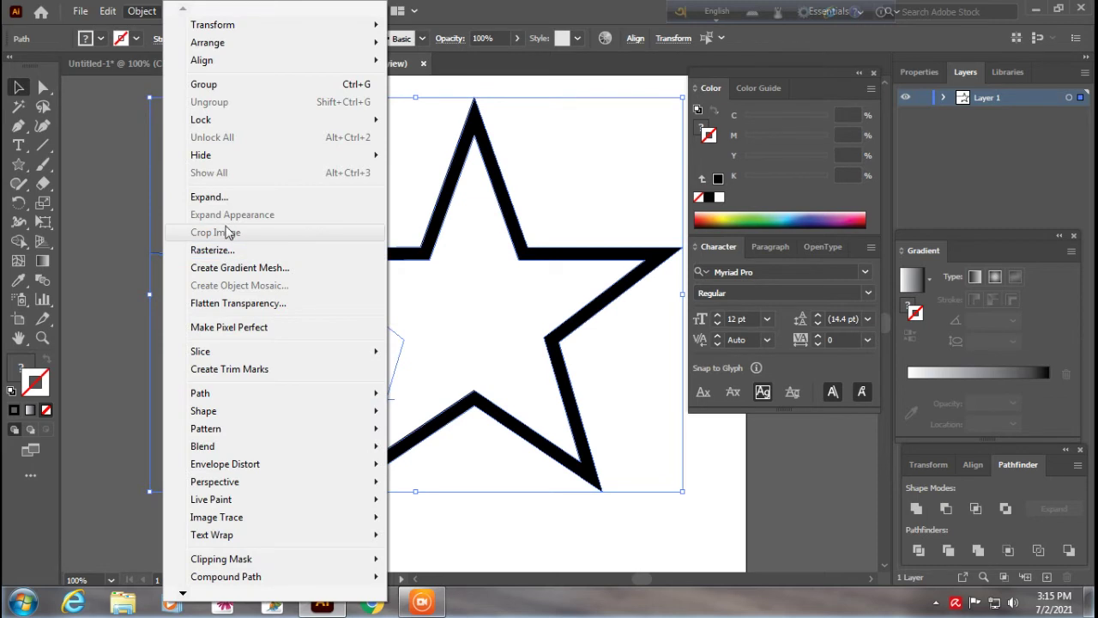
pyautogui.click(208, 196)
# Step: Click the expanded star and spike pieces individually to check their state
pyautogui.click(130, 187)
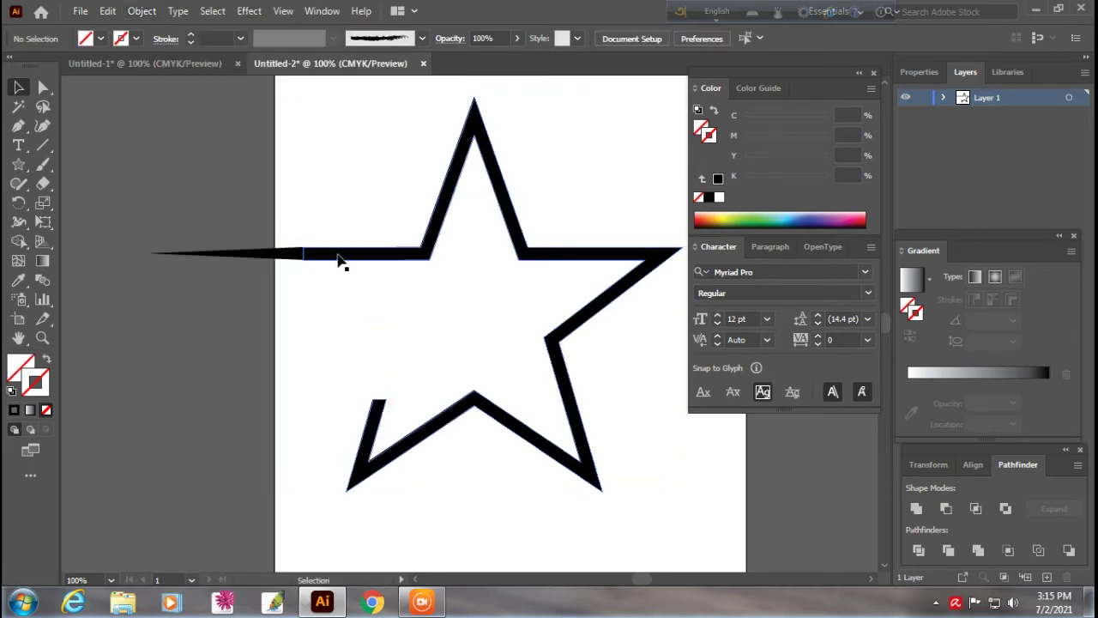
pyautogui.click(330, 257)
pyautogui.click(292, 256)
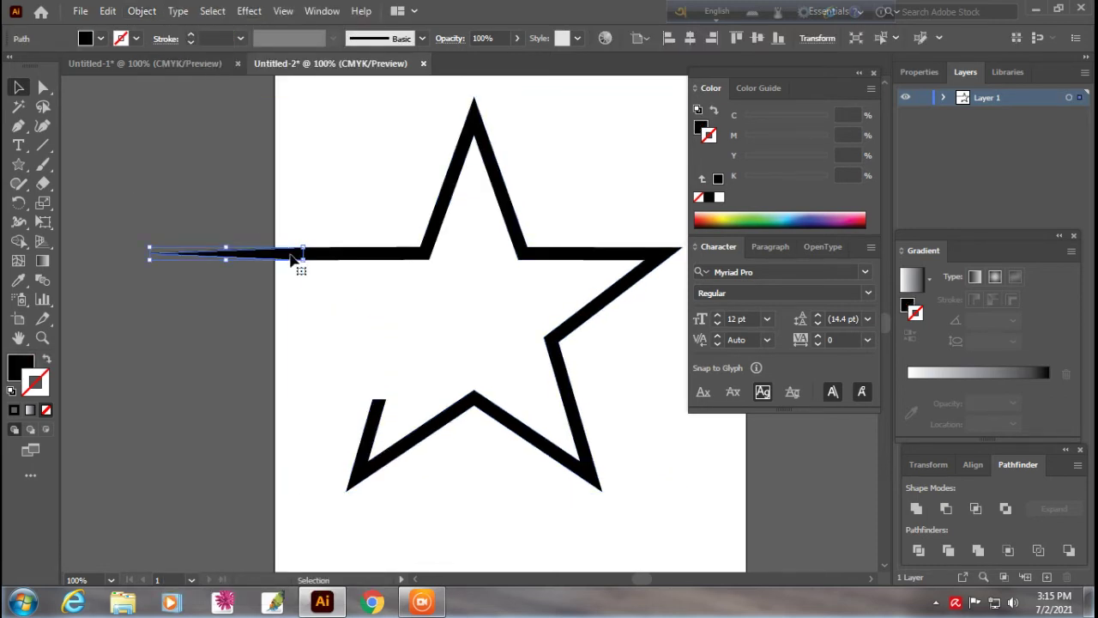
pyautogui.click(461, 382)
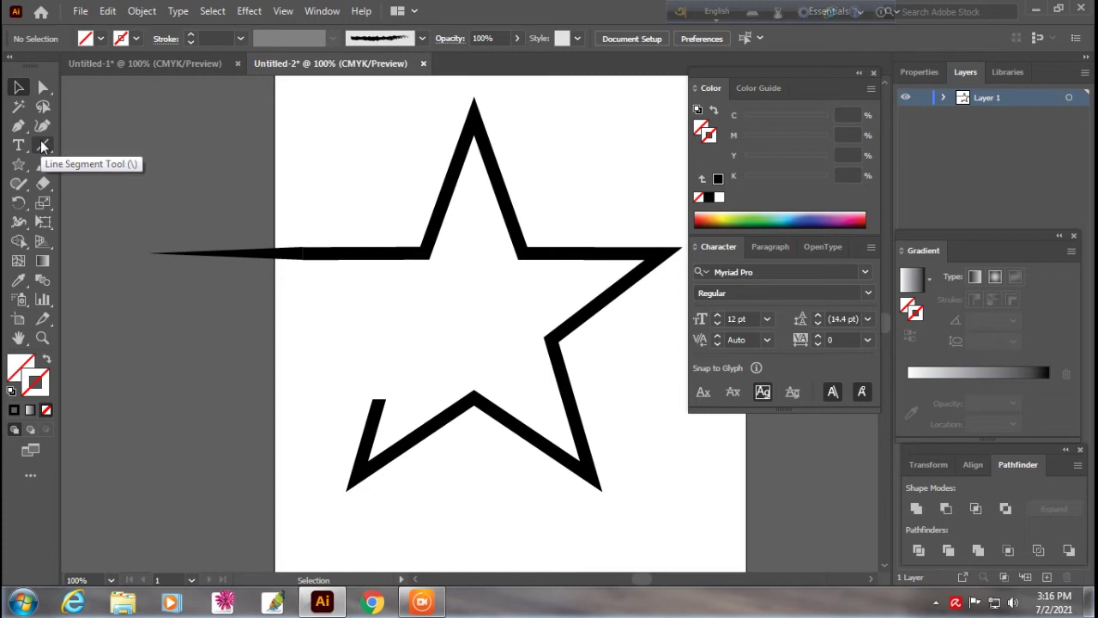
pyautogui.click(370, 317)
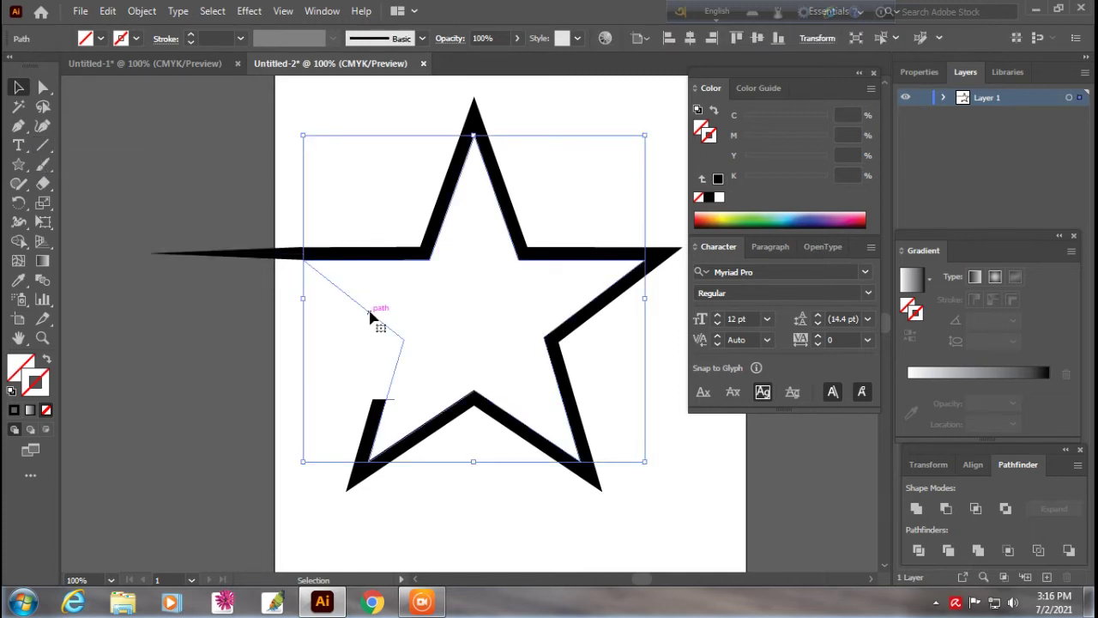
# Step: Select the spike alone and expand its appearance into a filled path
pyautogui.click(191, 230)
pyautogui.moveTo(226, 176); pyautogui.dragTo(420, 328)
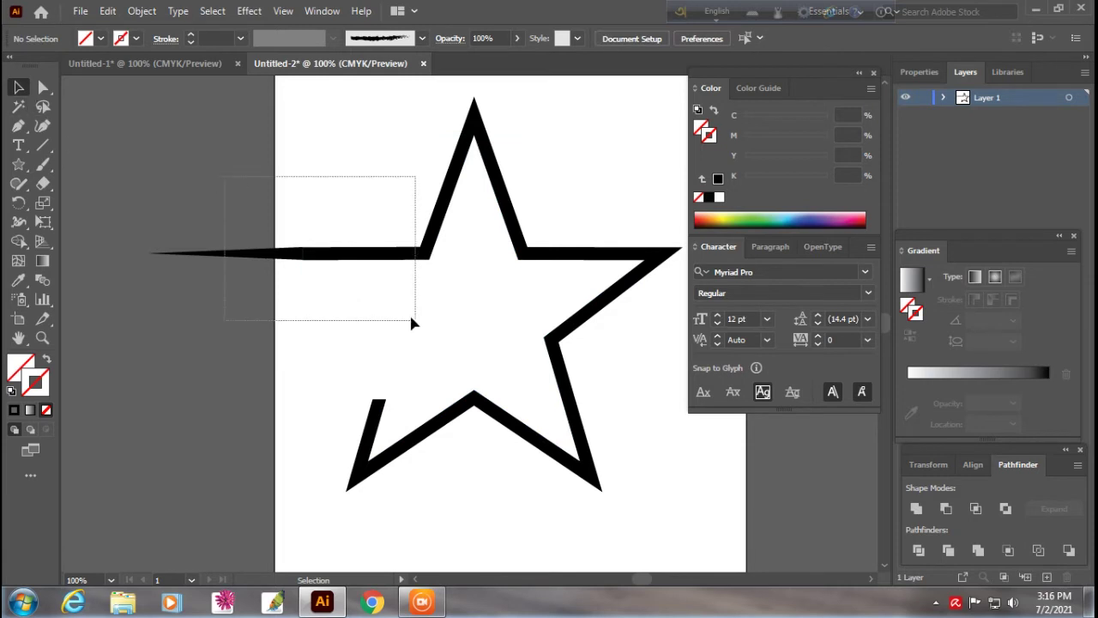
pyautogui.click(139, 186)
pyautogui.click(226, 255)
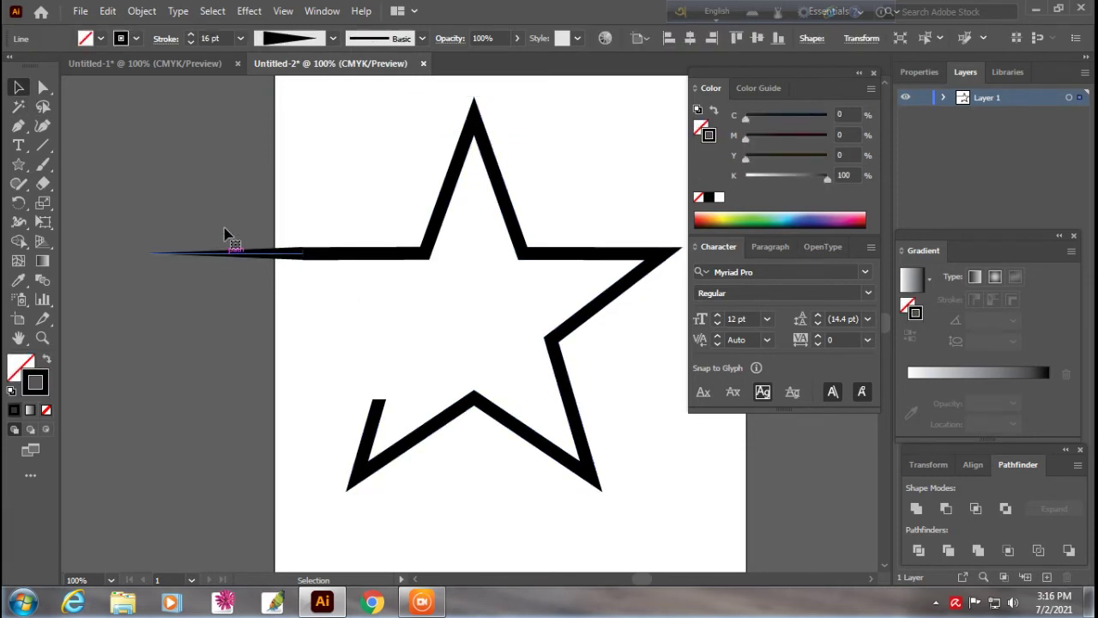
pyautogui.click(148, 14)
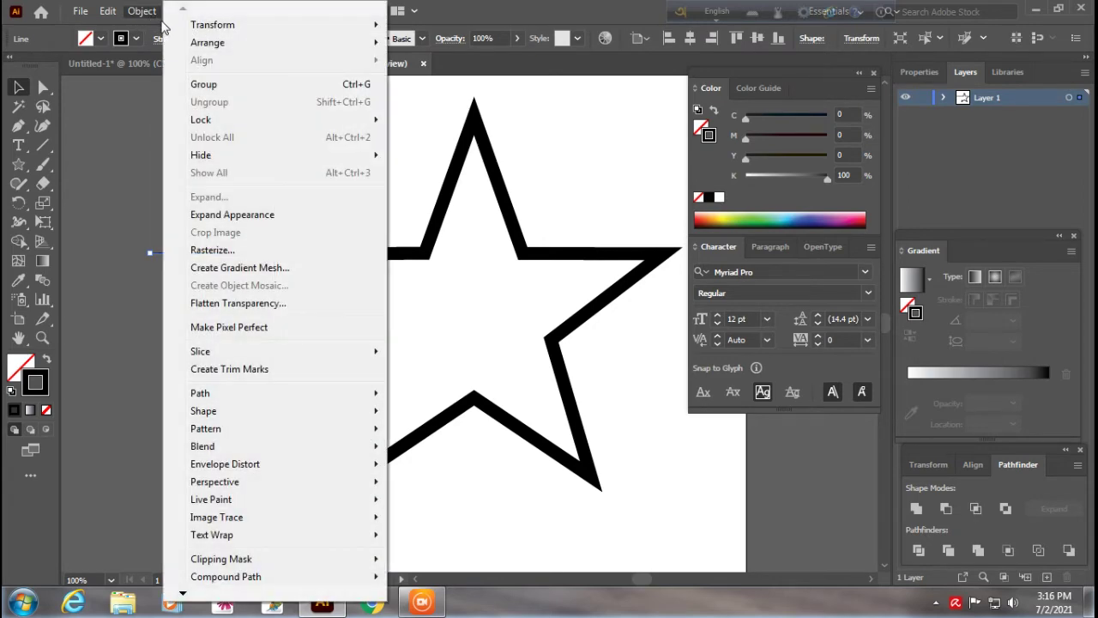
pyautogui.click(255, 216)
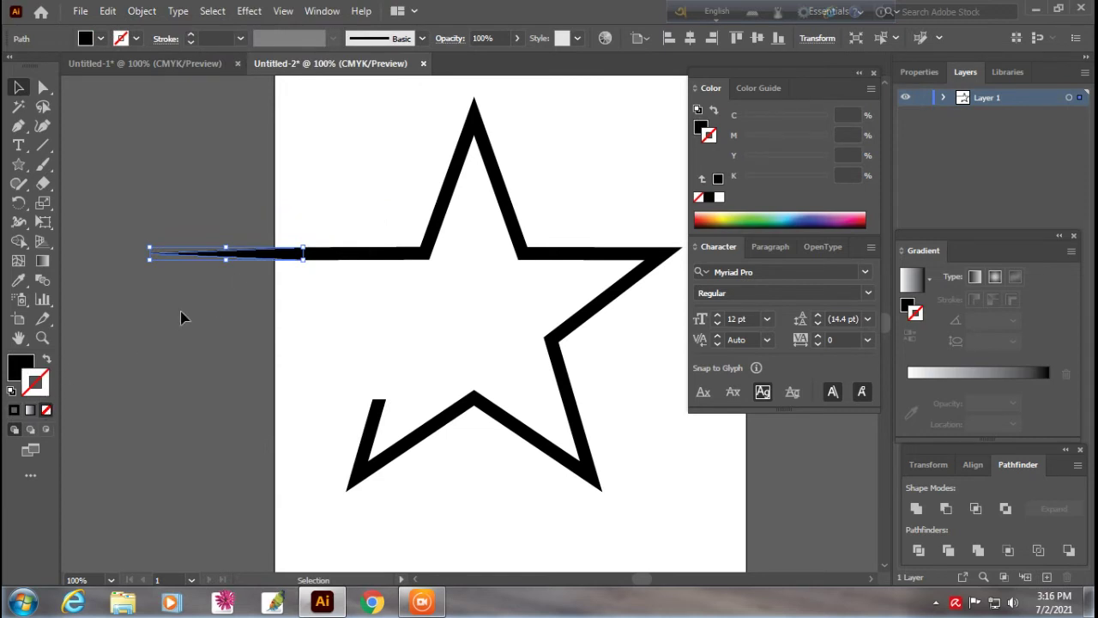
# Step: Unite the star and spike into one shape with Pathfinder and select the result
pyautogui.moveTo(271, 178); pyautogui.dragTo(385, 323)
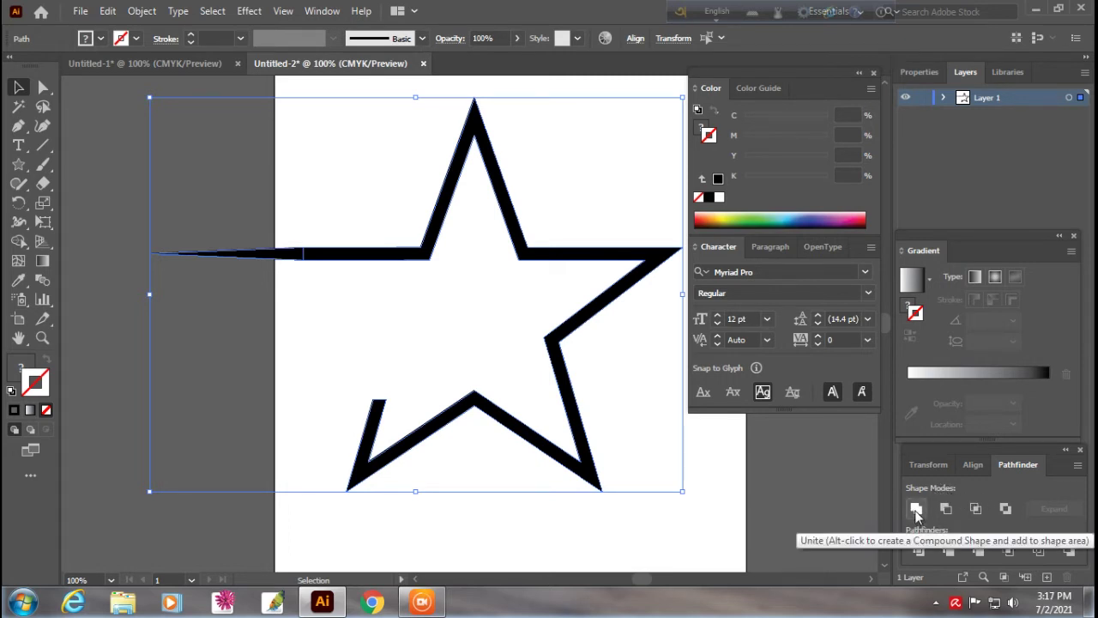
pyautogui.click(916, 512)
pyautogui.click(266, 283)
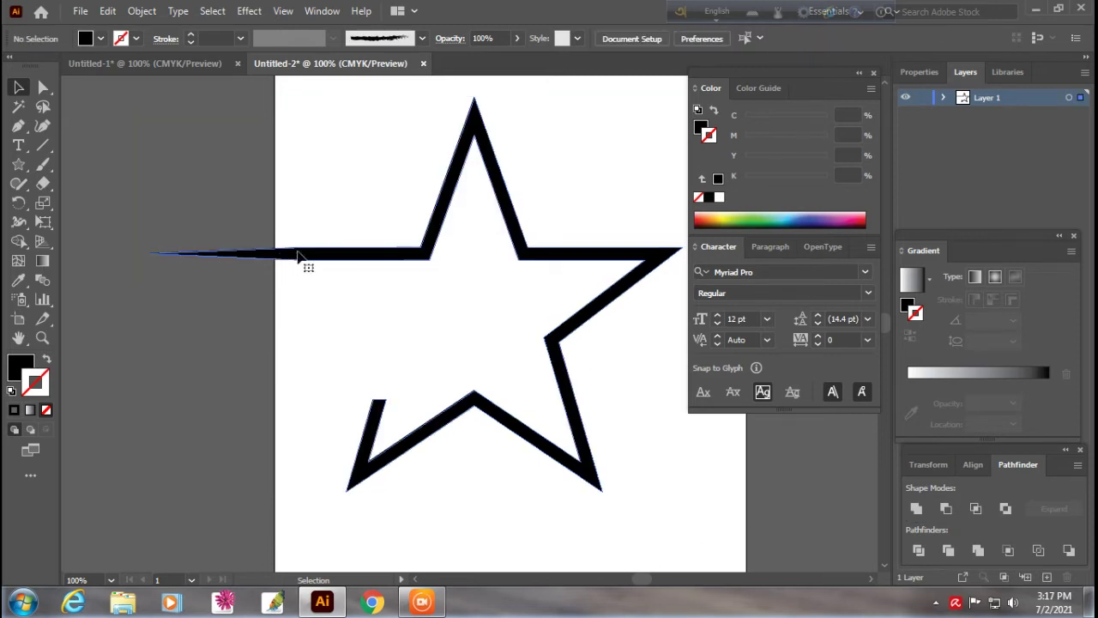
pyautogui.click(298, 255)
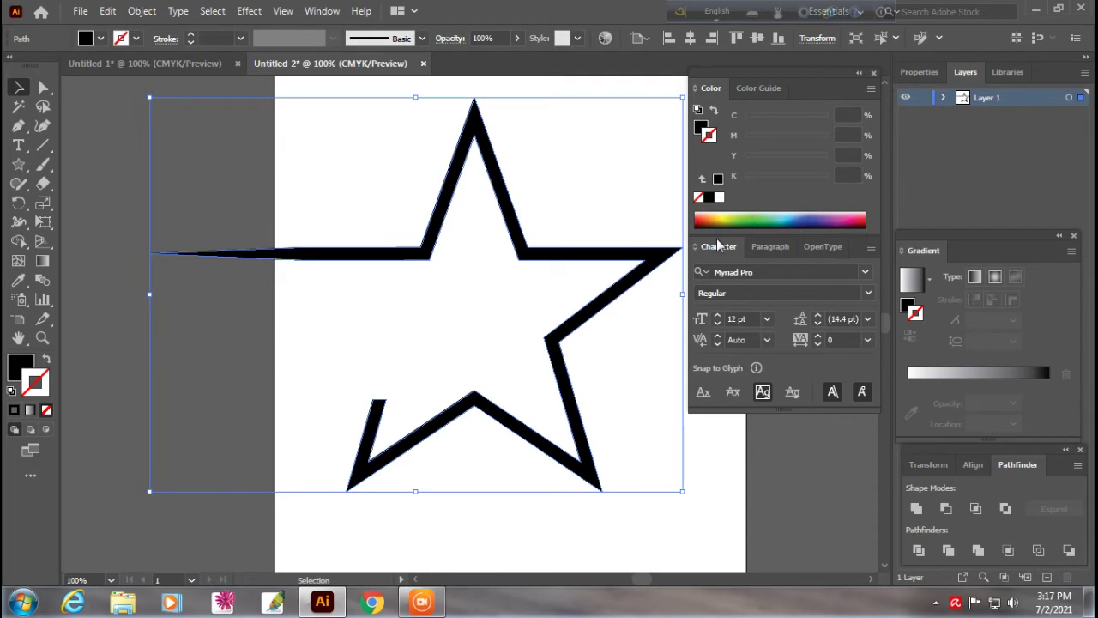
# Step: Fill the merged star shape orange, glancing at Untitled-1 before returning to Untitled-2
pyautogui.click(35, 367)
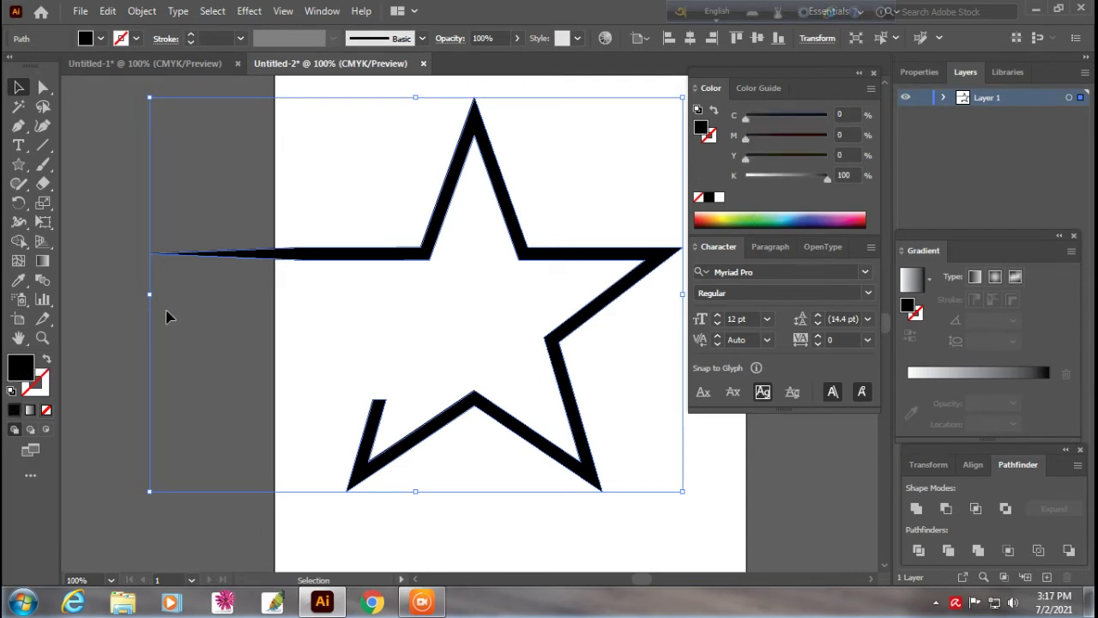
pyautogui.click(708, 215)
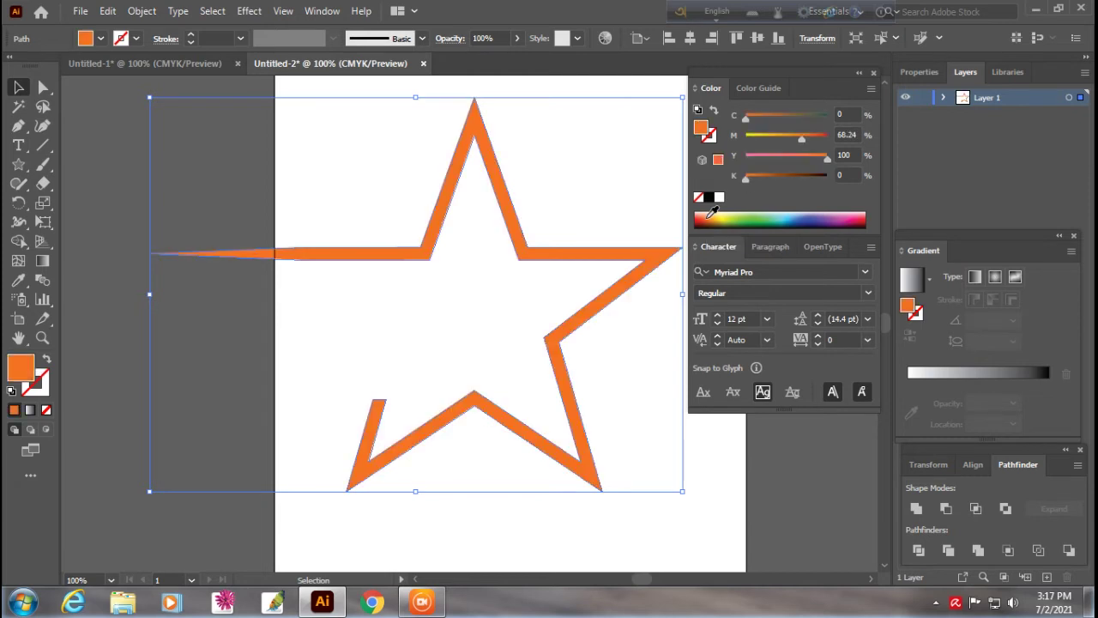
pyautogui.click(190, 67)
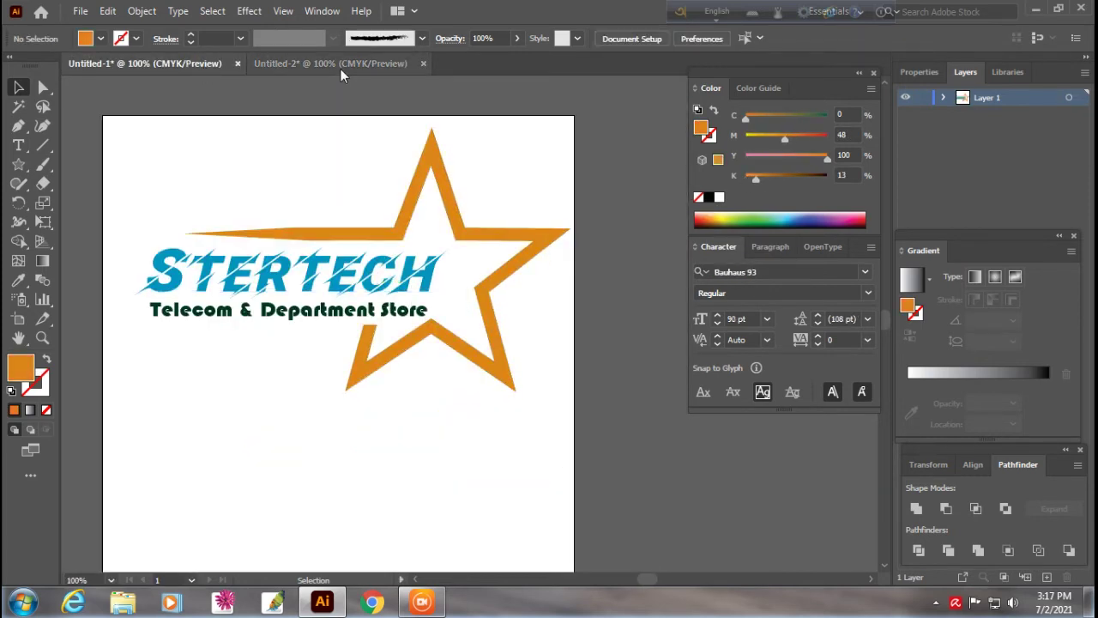
pyautogui.click(340, 65)
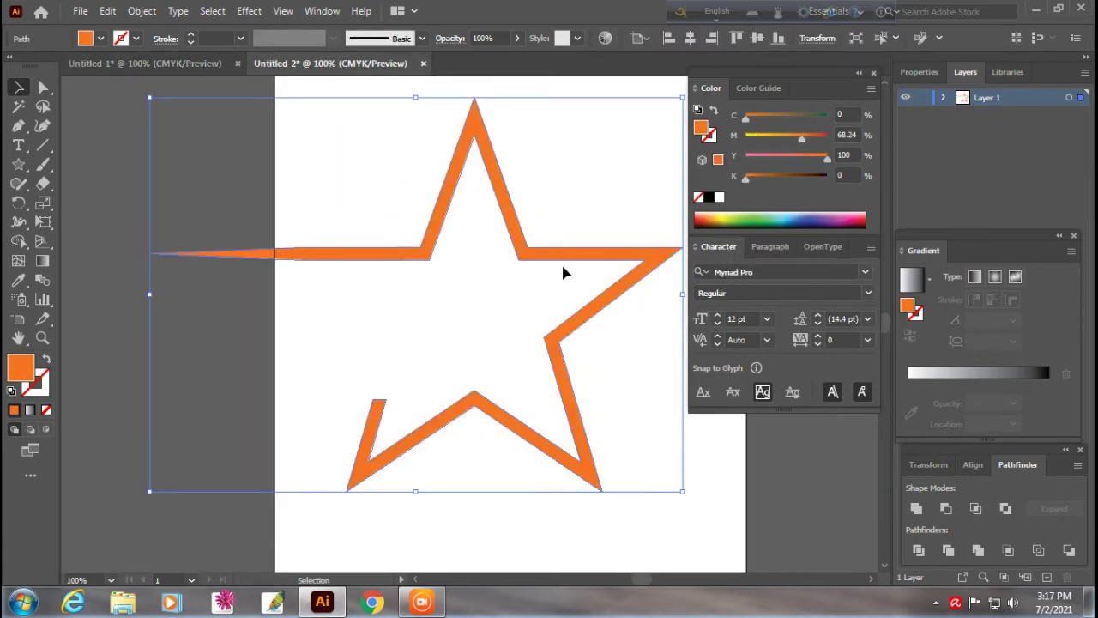
# Step: Scale the star down and move it up and to the right on the artboard
pyautogui.moveTo(682, 488); pyautogui.dragTo(650, 489)
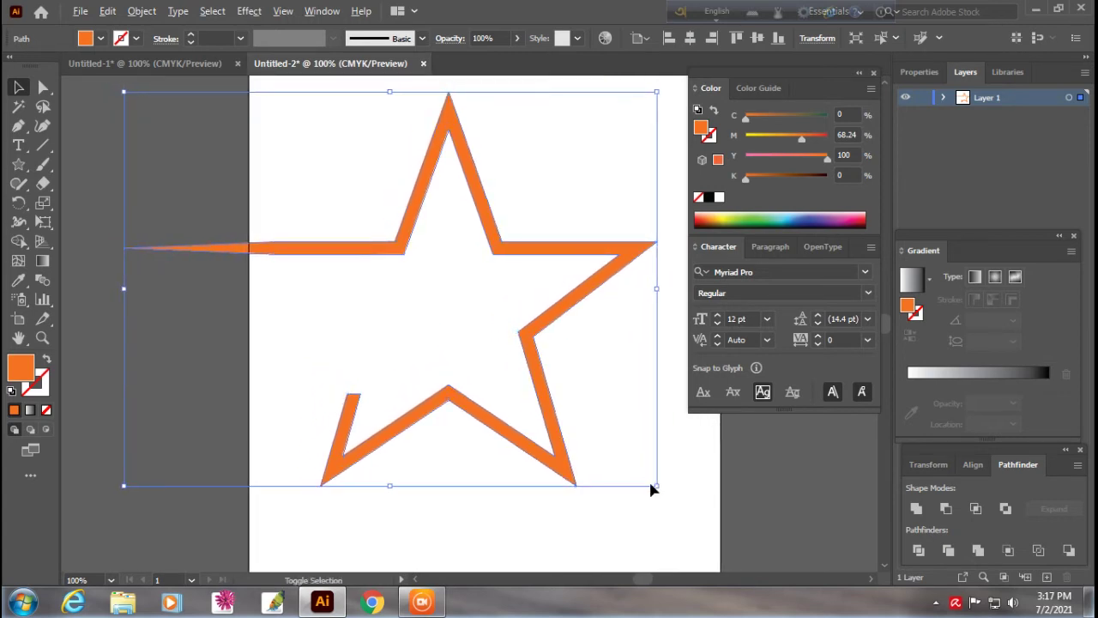
pyautogui.moveTo(657, 487); pyautogui.dragTo(578, 427)
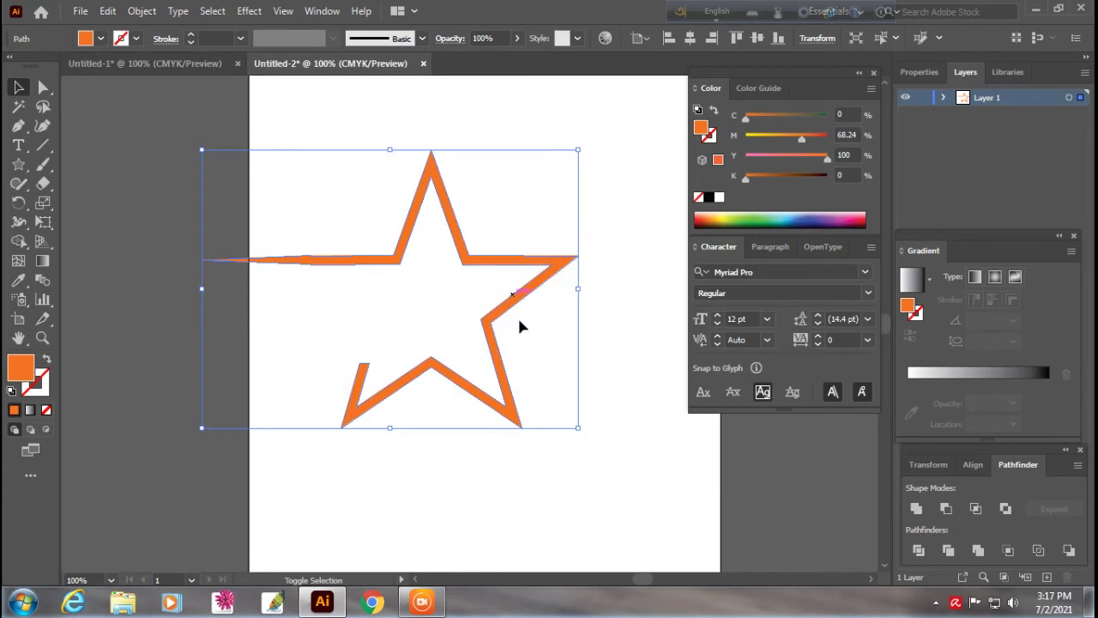
pyautogui.moveTo(493, 268); pyautogui.dragTo(588, 216)
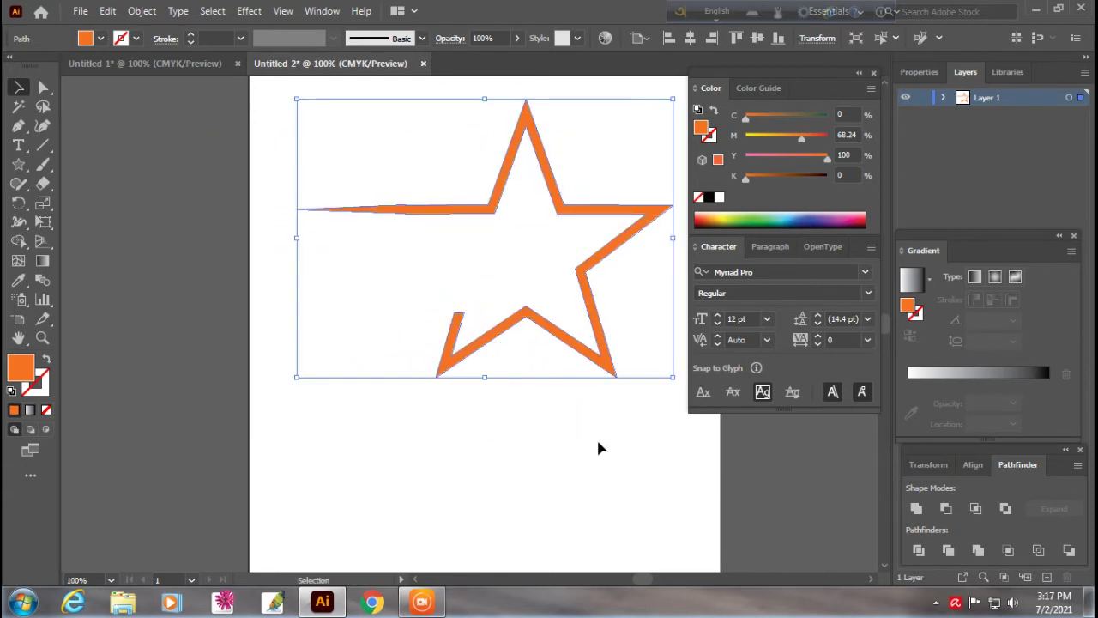
pyautogui.click(597, 437)
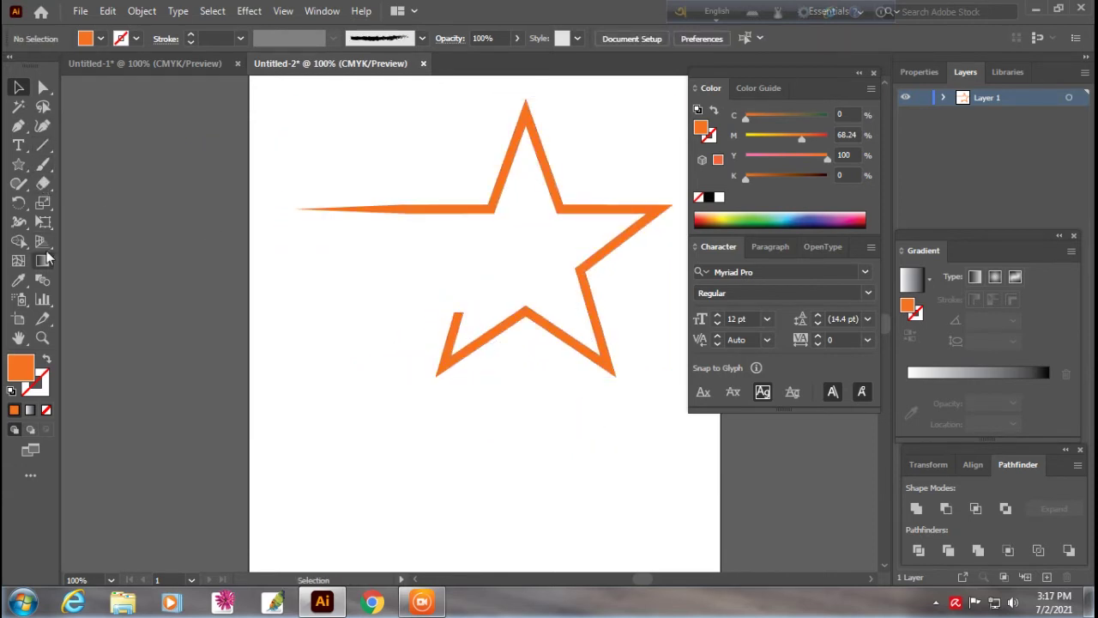
pyautogui.click(18, 145)
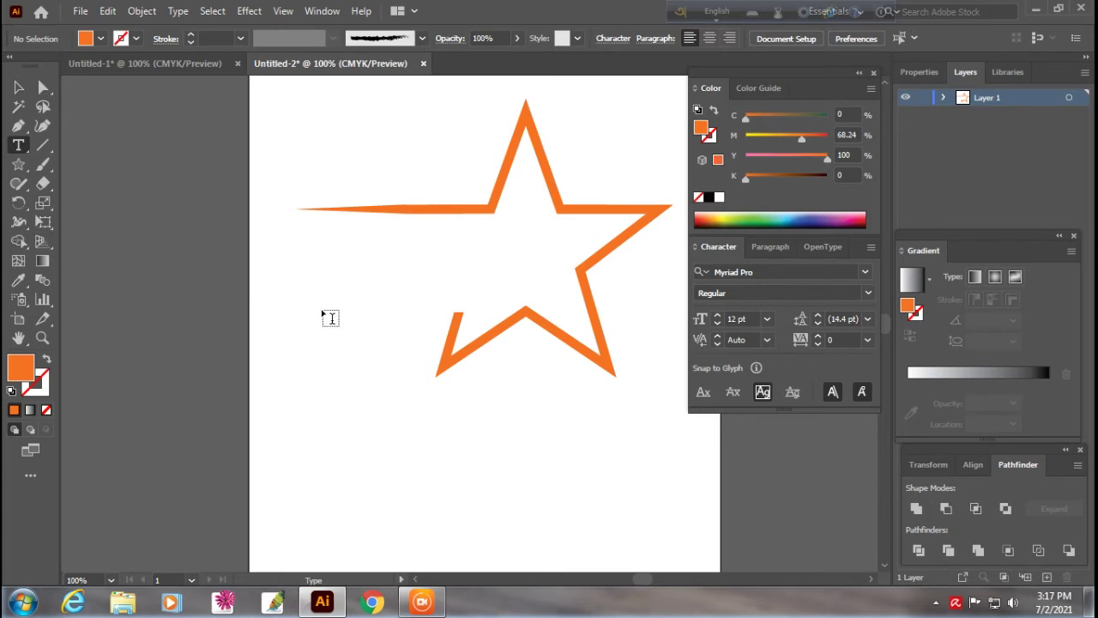
# Step: Type STERTECH at 60 pt to the left of the star
pyautogui.click(274, 271)
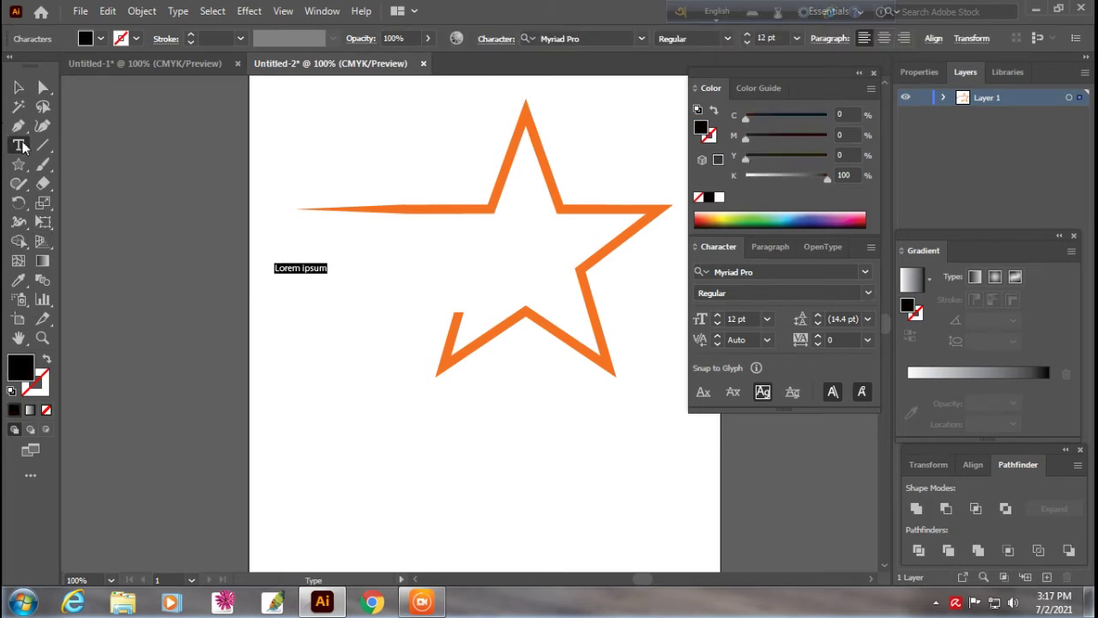
pyautogui.click(767, 319)
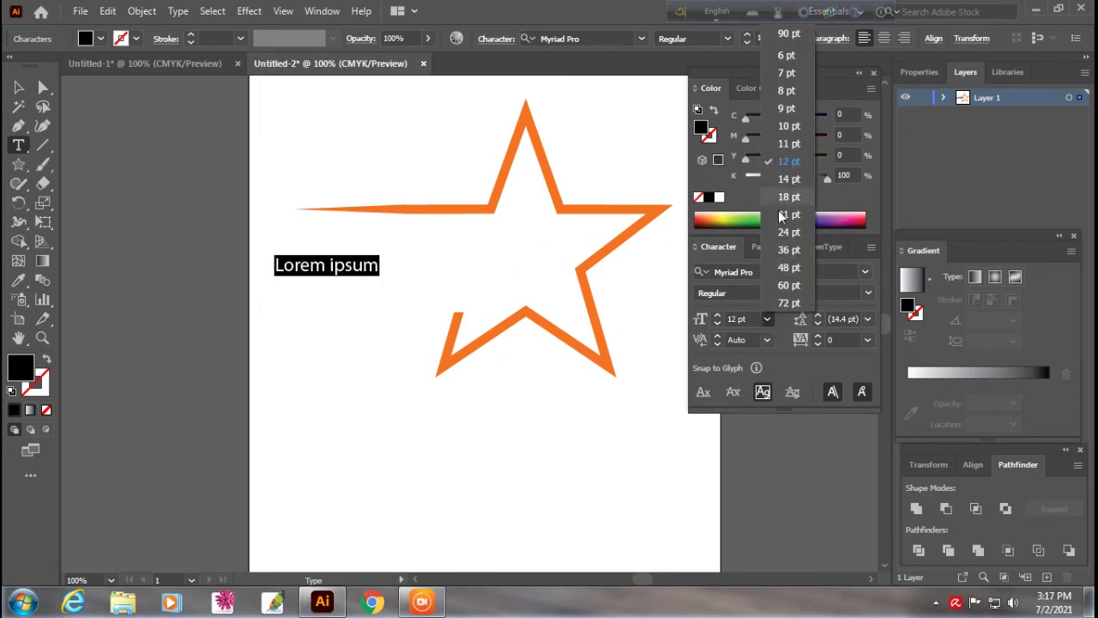
pyautogui.click(789, 286)
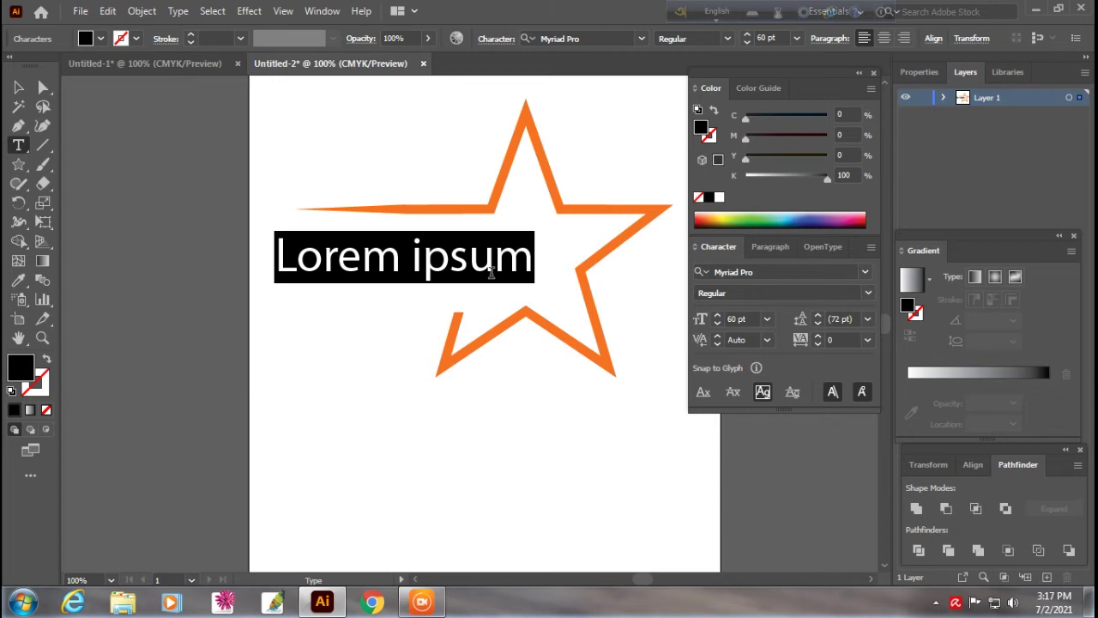
pyautogui.write('S')
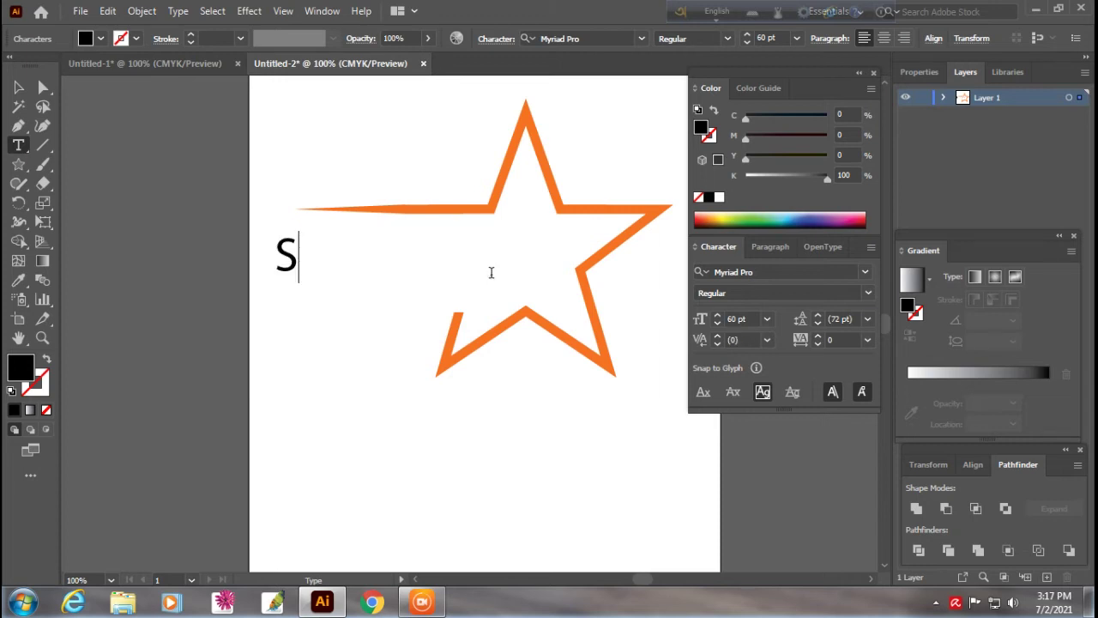
pyautogui.write('TERTE')
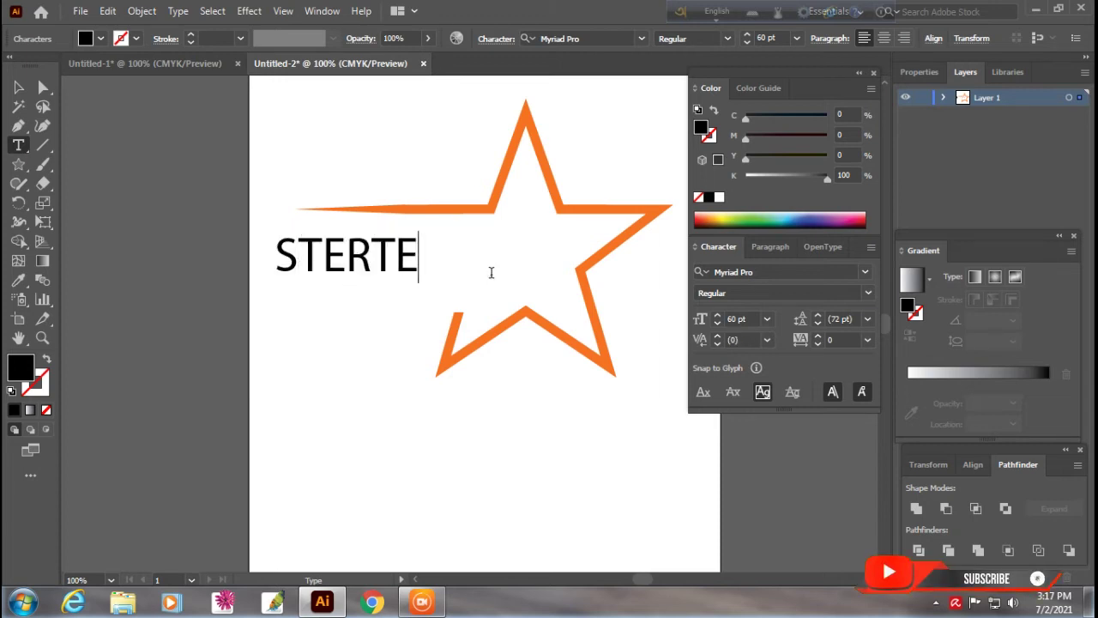
pyautogui.write('CH')
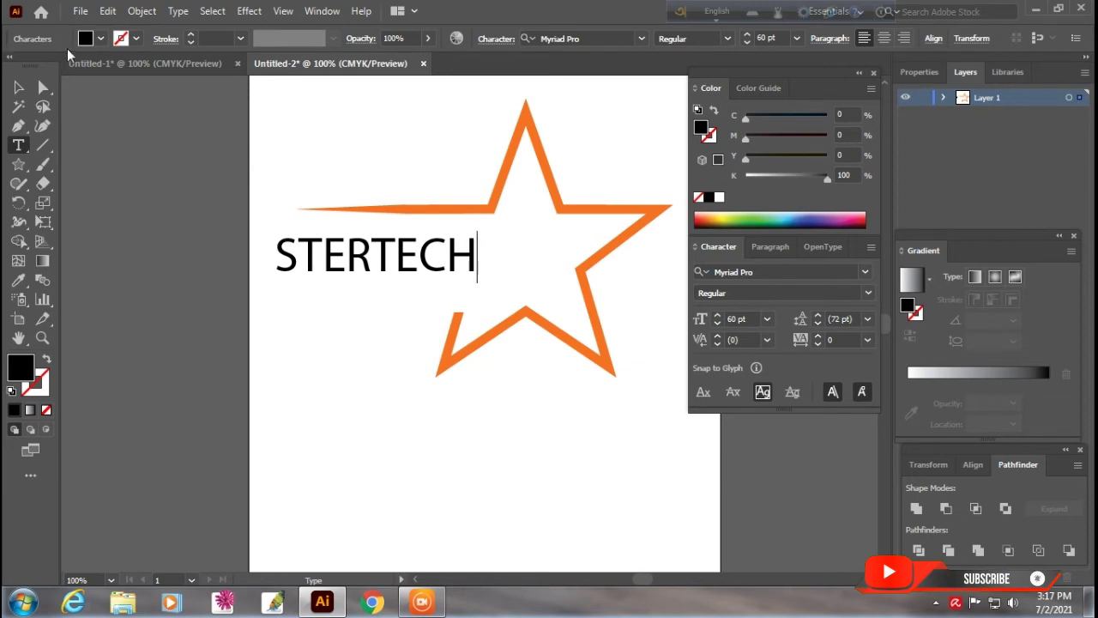
pyautogui.click(18, 86)
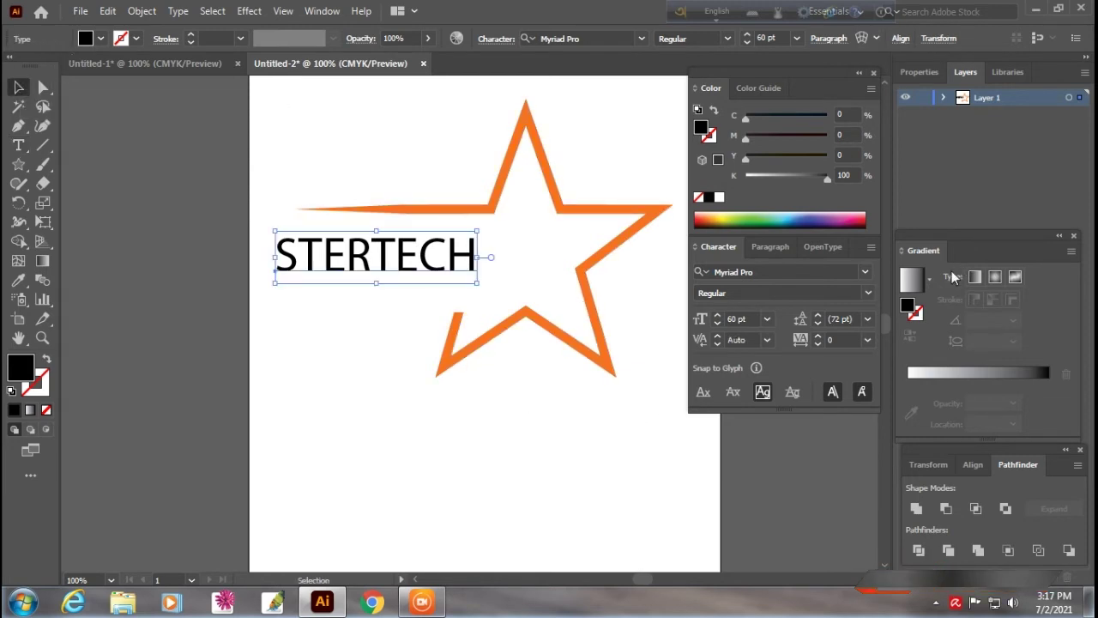
# Step: Set STERTECH to Facon Bold Italic, enlarge it slightly, and shift it up and left
pyautogui.click(865, 271)
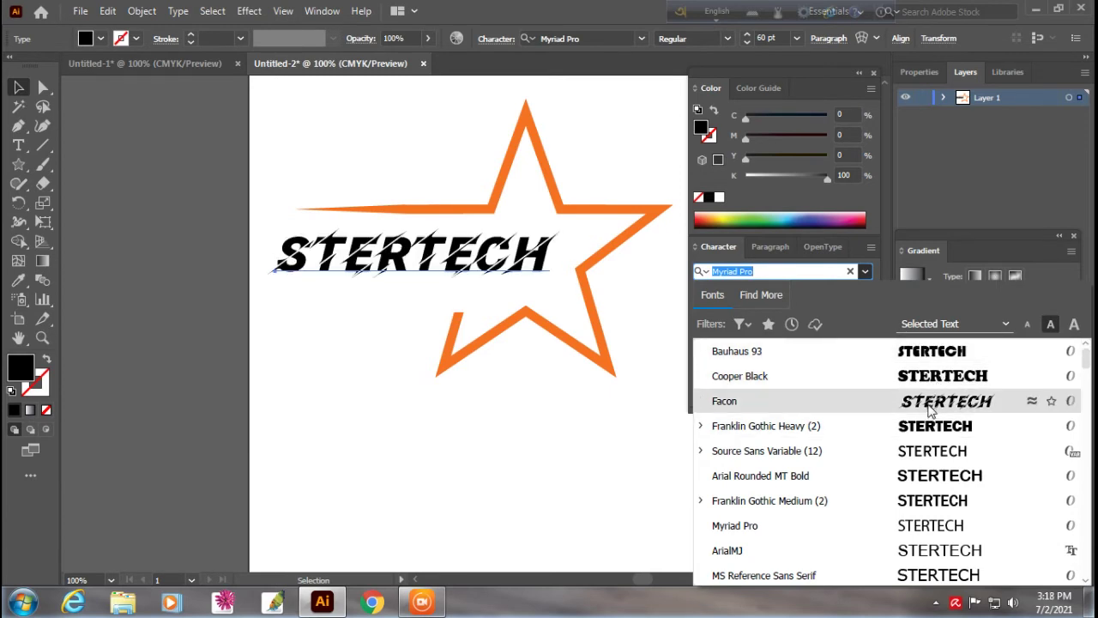
pyautogui.click(933, 404)
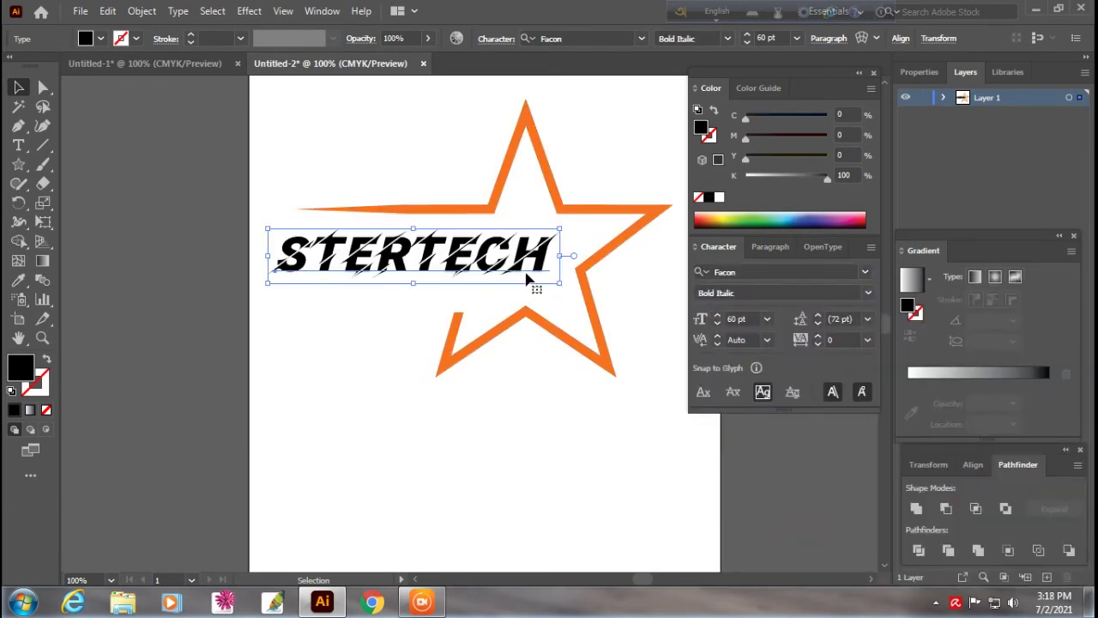
pyautogui.moveTo(558, 284)
pyautogui.mouseDown()
pyautogui.moveTo(574, 287)
pyautogui.moveTo(481, 251)
pyautogui.mouseUp()
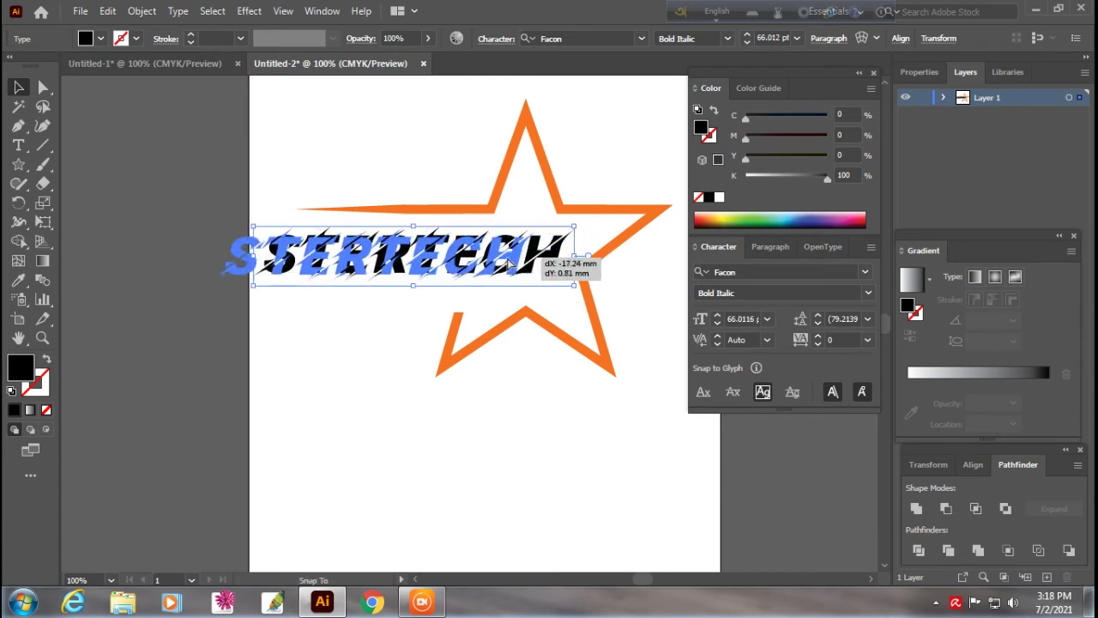
pyautogui.moveTo(481, 251); pyautogui.dragTo(474, 250)
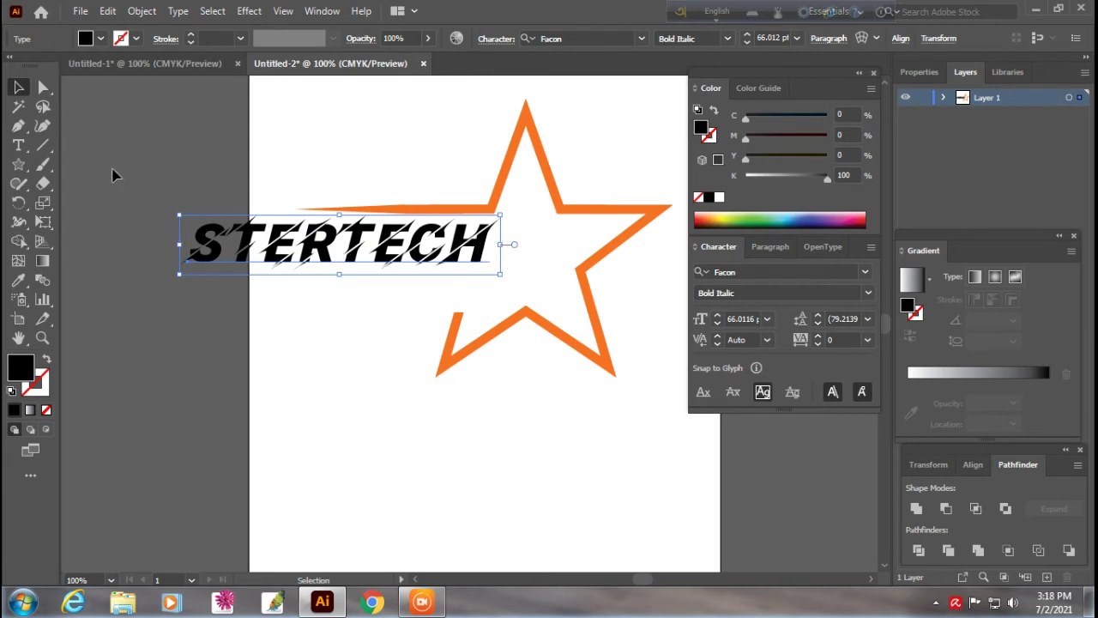
pyautogui.click(19, 146)
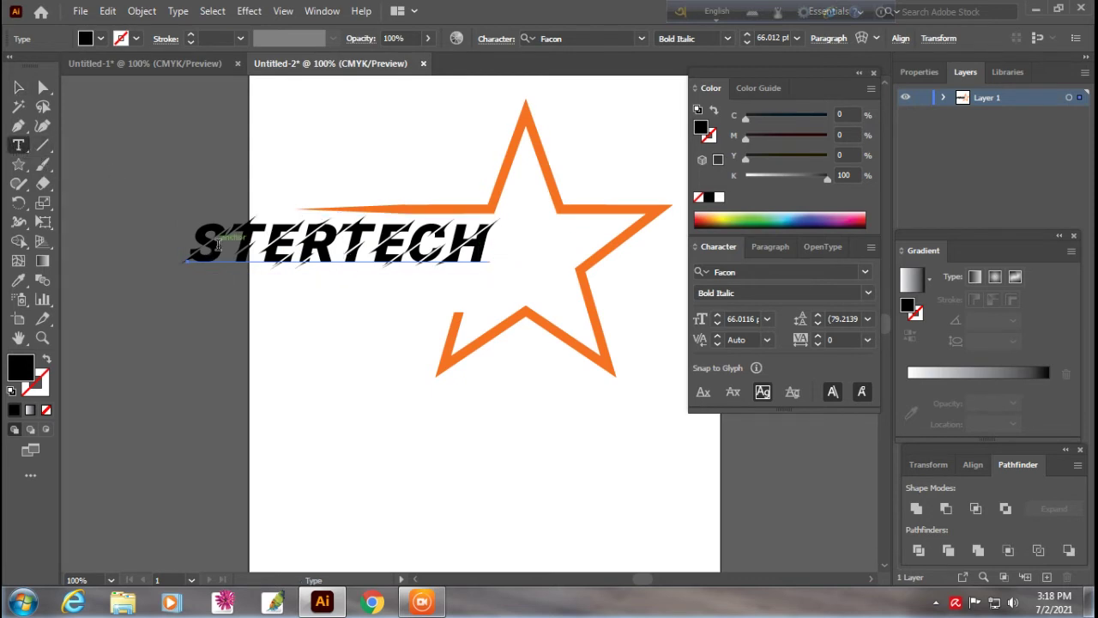
# Step: Enlarge the first S of STERTECH to 90 pt
pyautogui.moveTo(225, 244); pyautogui.dragTo(190, 238)
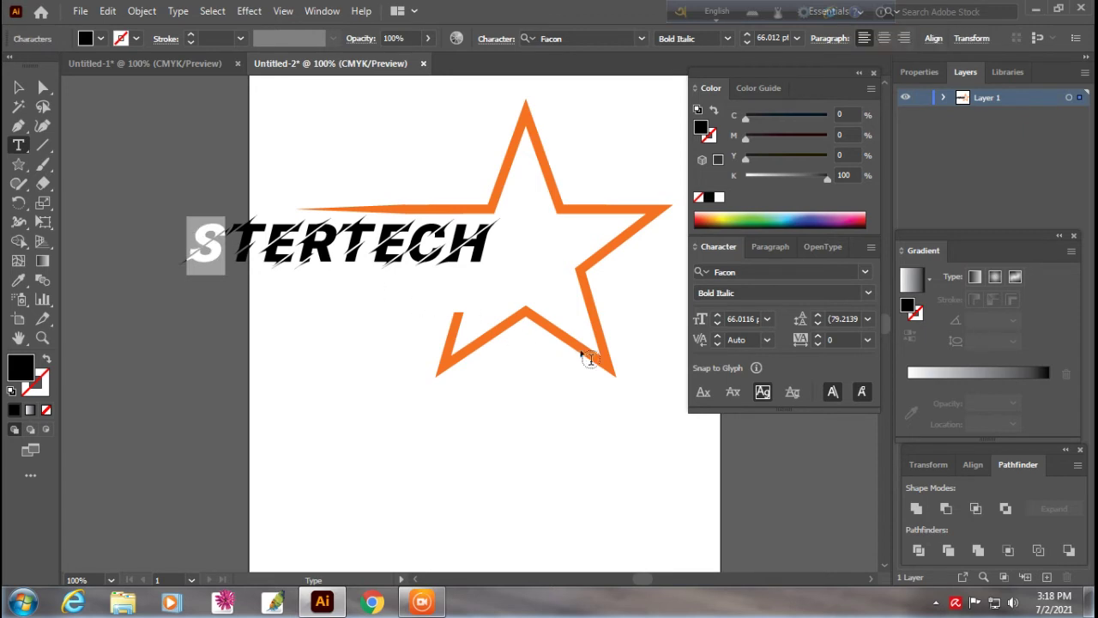
pyautogui.click(767, 319)
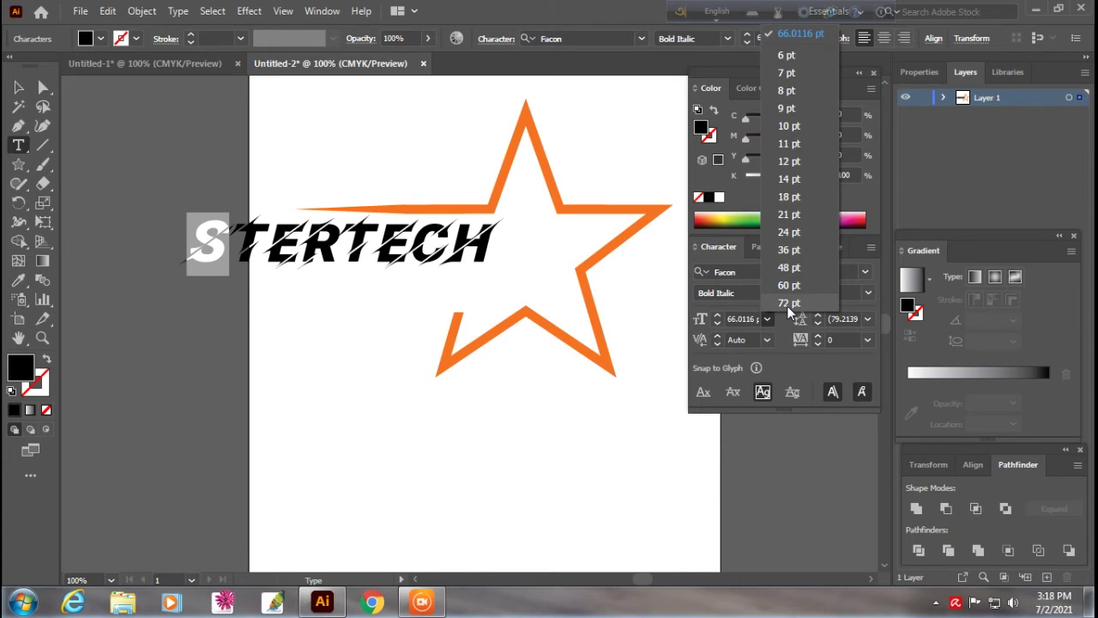
pyautogui.click(739, 318)
pyautogui.moveTo(728, 318); pyautogui.dragTo(776, 335)
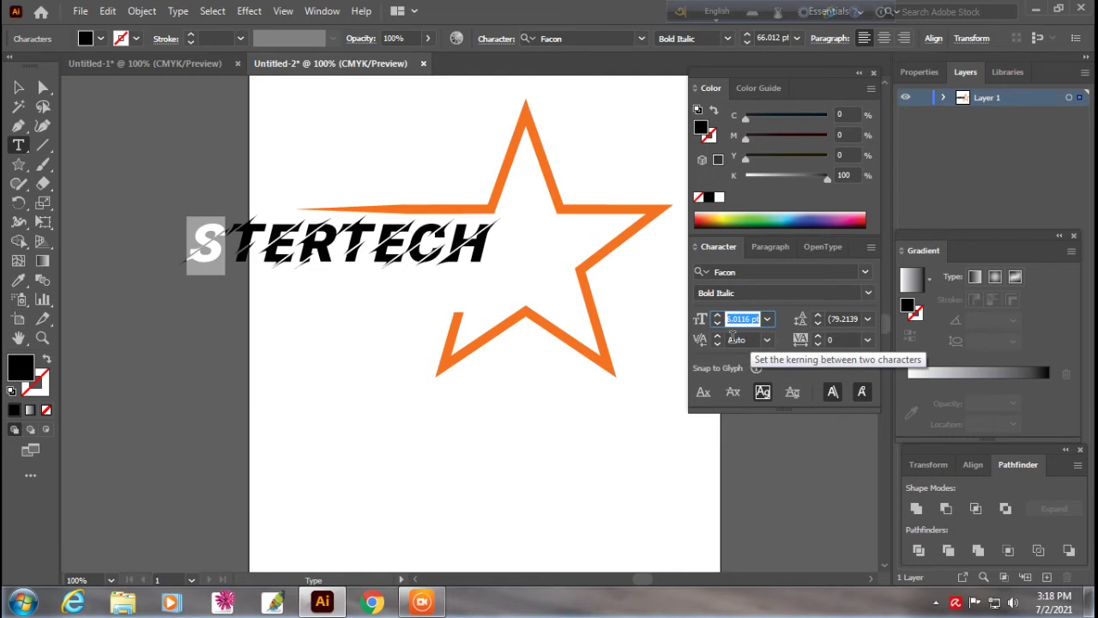
pyautogui.write('8')
pyautogui.press('Return')
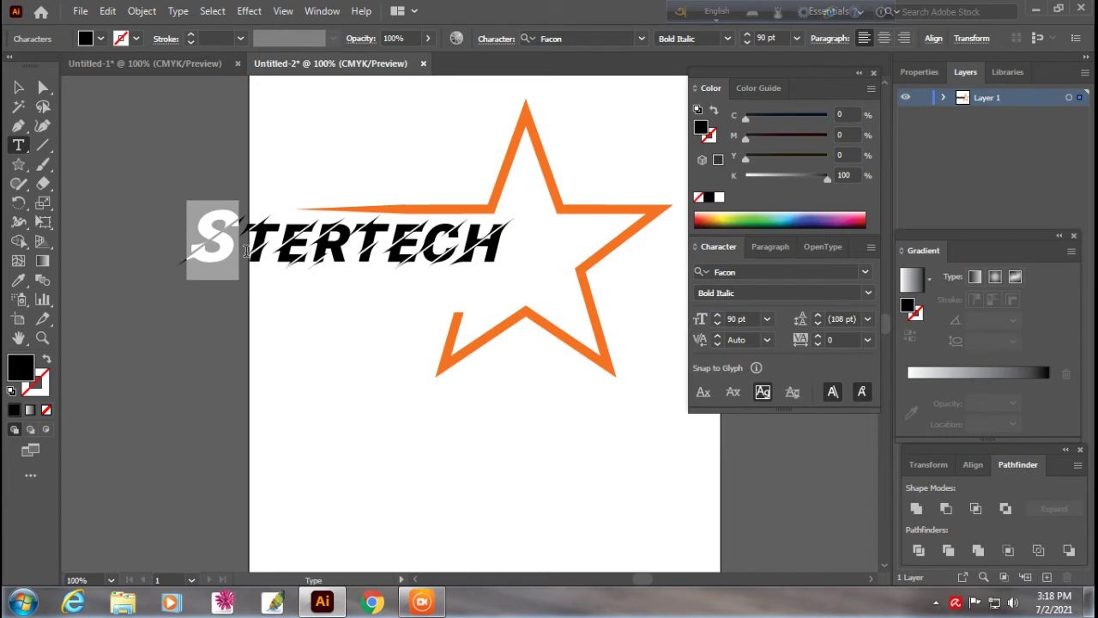
pyautogui.press('Escape')
pyautogui.click(350, 283)
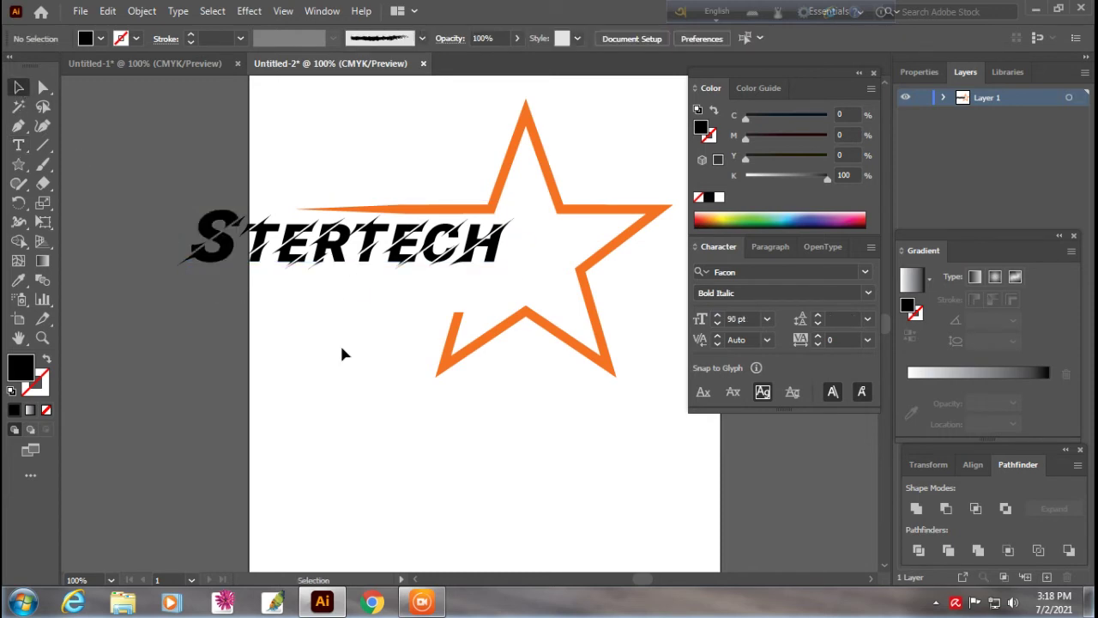
# Step: Select the Telecom & Department Store tagline in Untitled-1, then return to Untitled-2
pyautogui.click(193, 65)
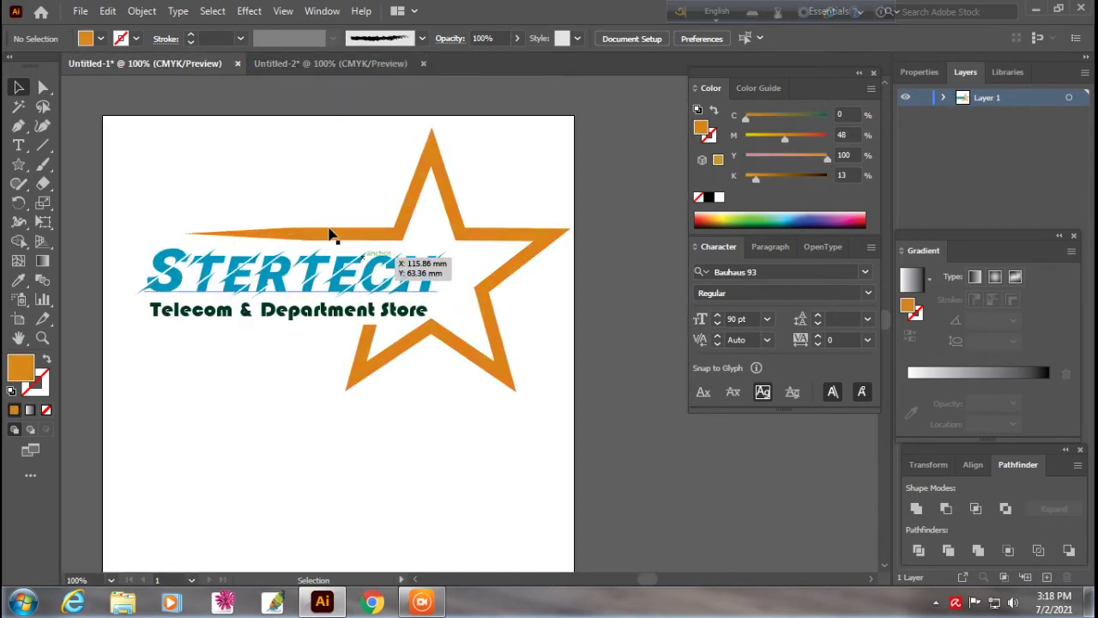
pyautogui.click(279, 312)
pyautogui.click(316, 326)
pyautogui.click(321, 64)
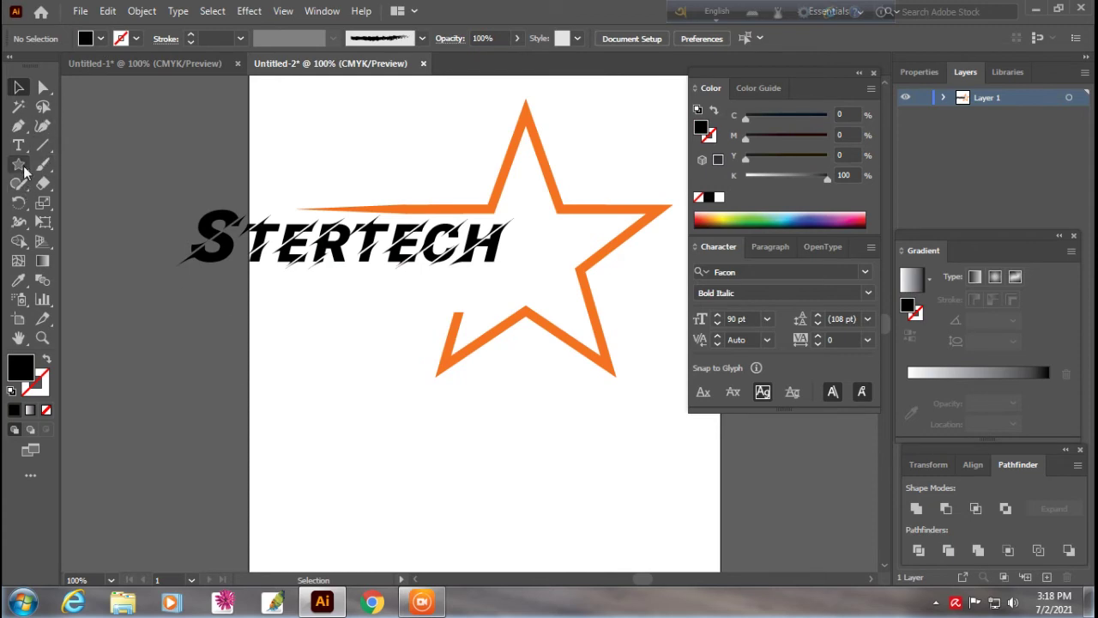
# Step: Paste the tagline into Untitled-2, place it under STERTECH, and shrink it slightly
pyautogui.press('a')
pyautogui.hotkey('ctrl', 'v')
pyautogui.press('v')
pyautogui.moveTo(411, 324); pyautogui.dragTo(308, 279)
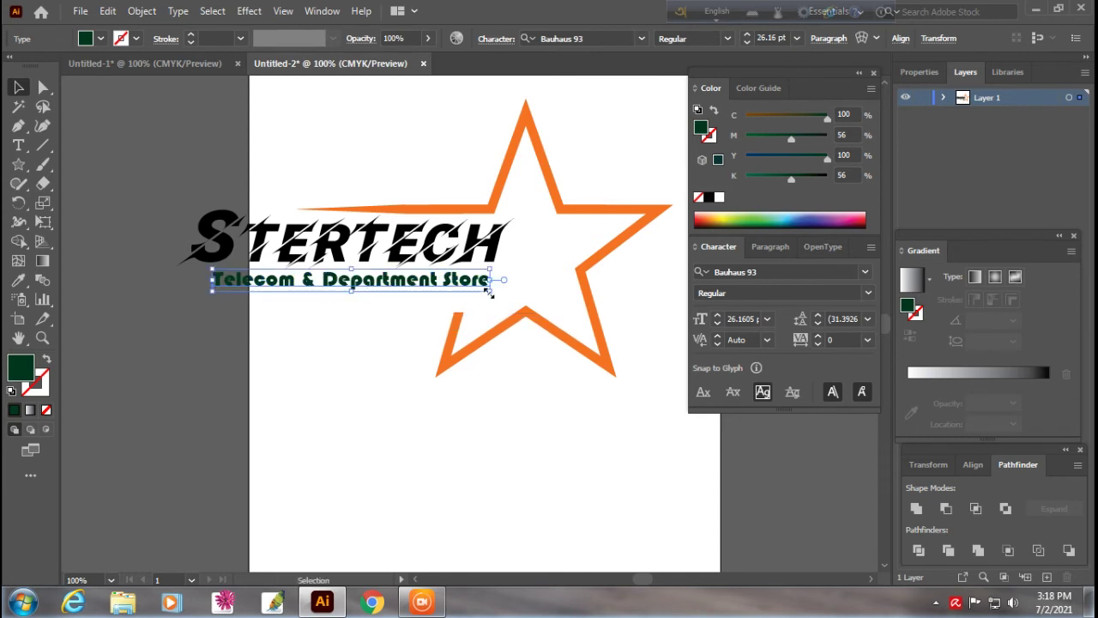
pyautogui.moveTo(489, 294); pyautogui.dragTo(488, 292)
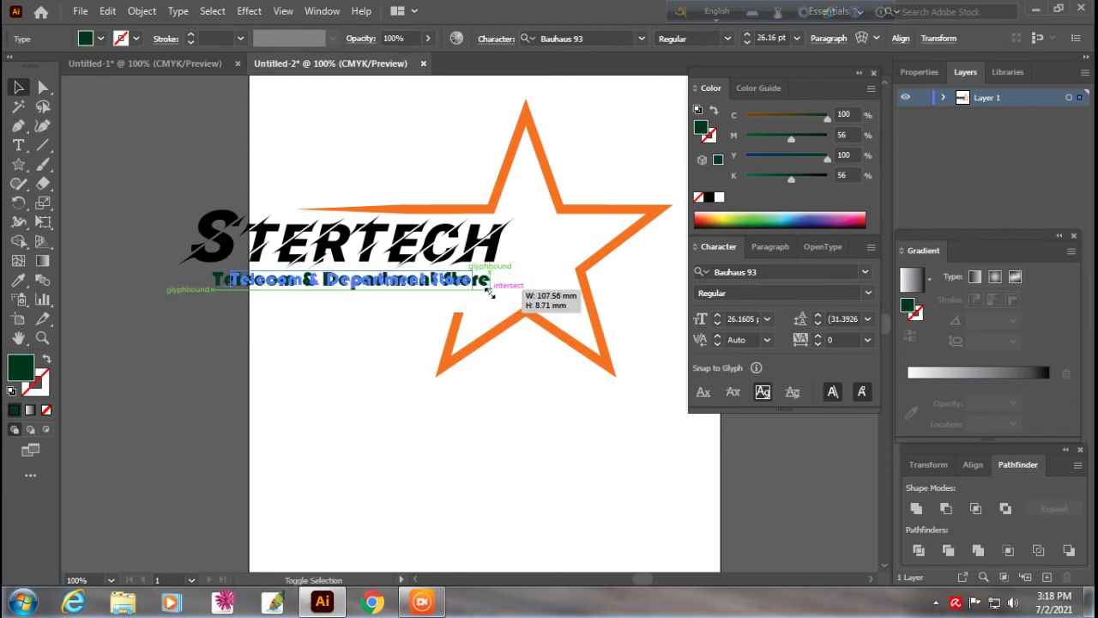
# Step: Fine-tune STERTECH and the tagline so the tagline sits just beneath the word
pyautogui.click(411, 319)
pyautogui.moveTo(462, 250); pyautogui.dragTo(448, 248)
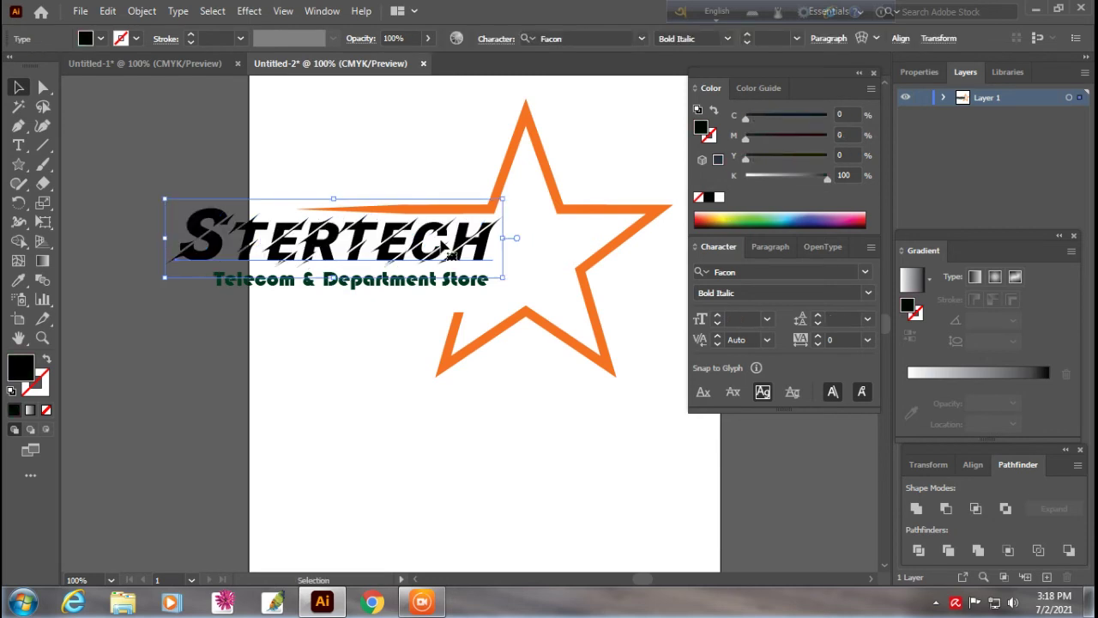
pyautogui.moveTo(446, 279); pyautogui.dragTo(415, 289)
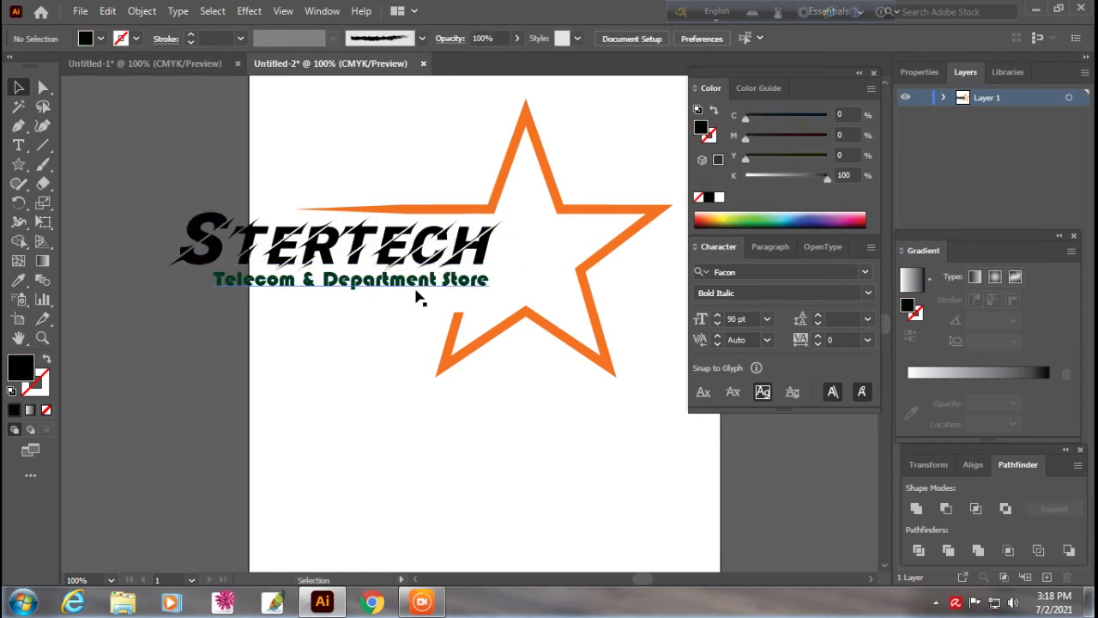
pyautogui.moveTo(415, 290)
pyautogui.mouseDown()
pyautogui.moveTo(409, 303)
pyautogui.moveTo(464, 311)
pyautogui.mouseUp()
pyautogui.click(433, 280)
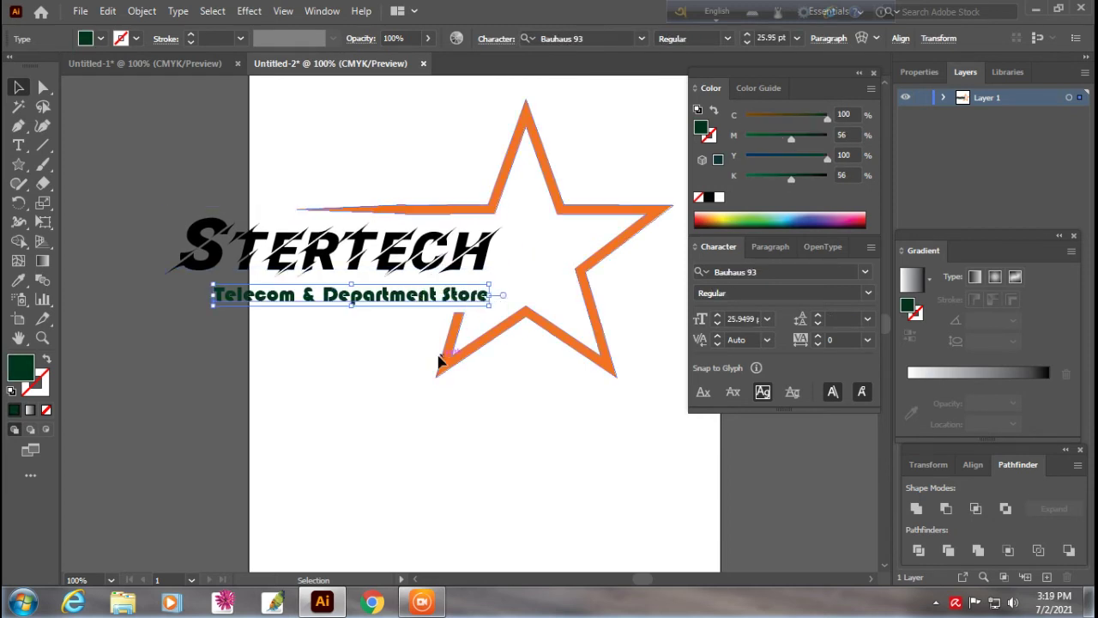
pyautogui.moveTo(463, 311); pyautogui.dragTo(454, 297)
pyautogui.click(346, 426)
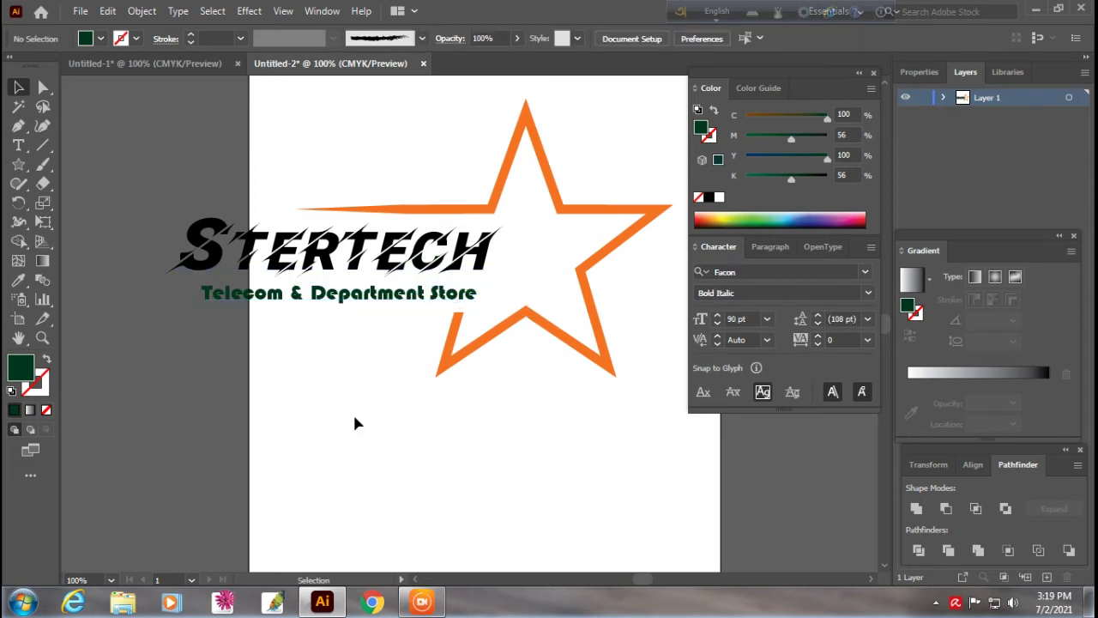
pyautogui.moveTo(346, 302); pyautogui.dragTo(346, 299)
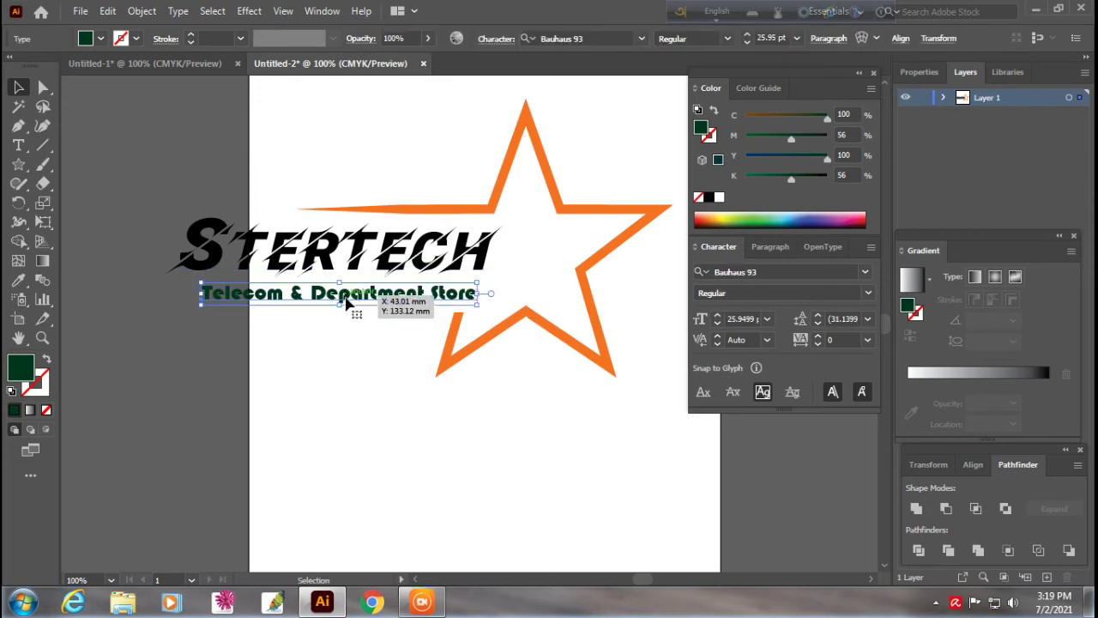
pyautogui.click(386, 247)
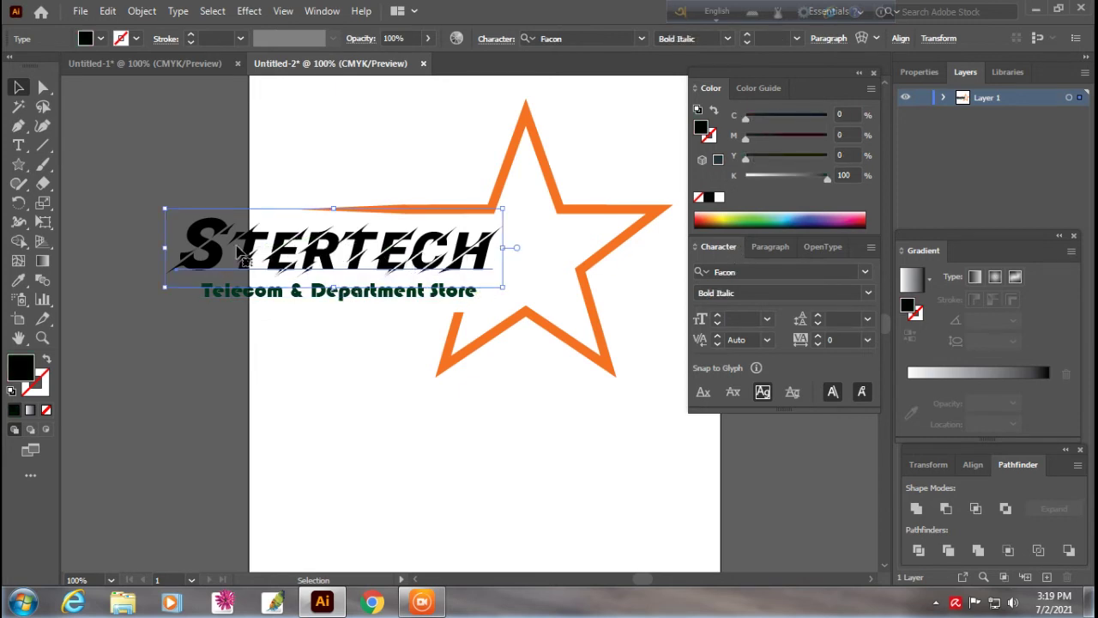
# Step: Try green, yellow-green, orange and red fills on STERTECH before settling on teal blue
pyautogui.click(749, 215)
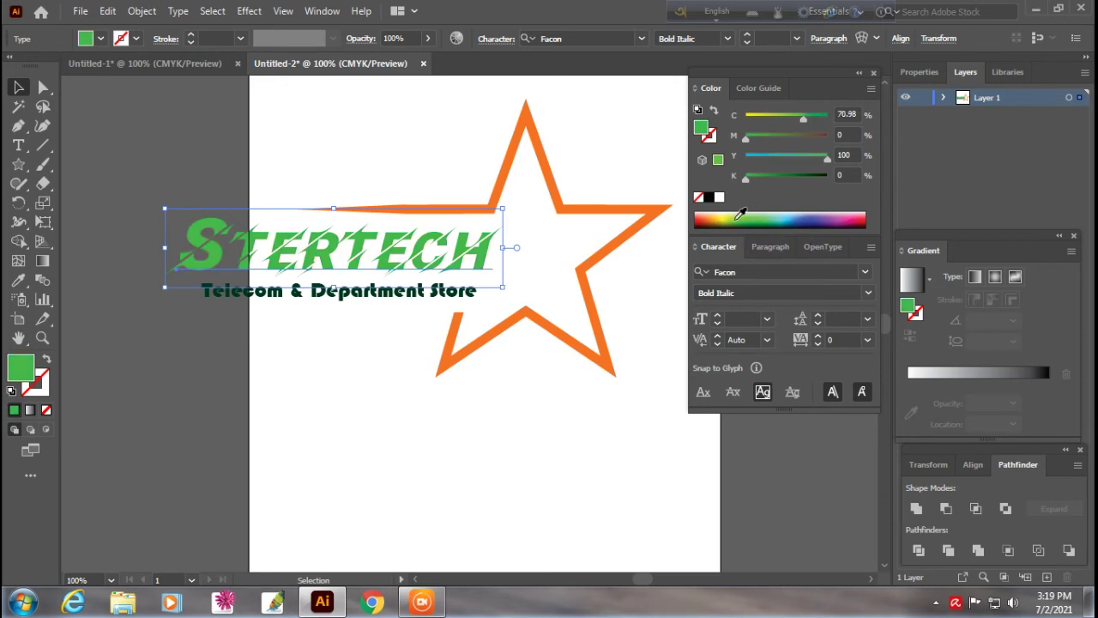
pyautogui.click(736, 216)
pyautogui.click(710, 214)
pyautogui.click(701, 215)
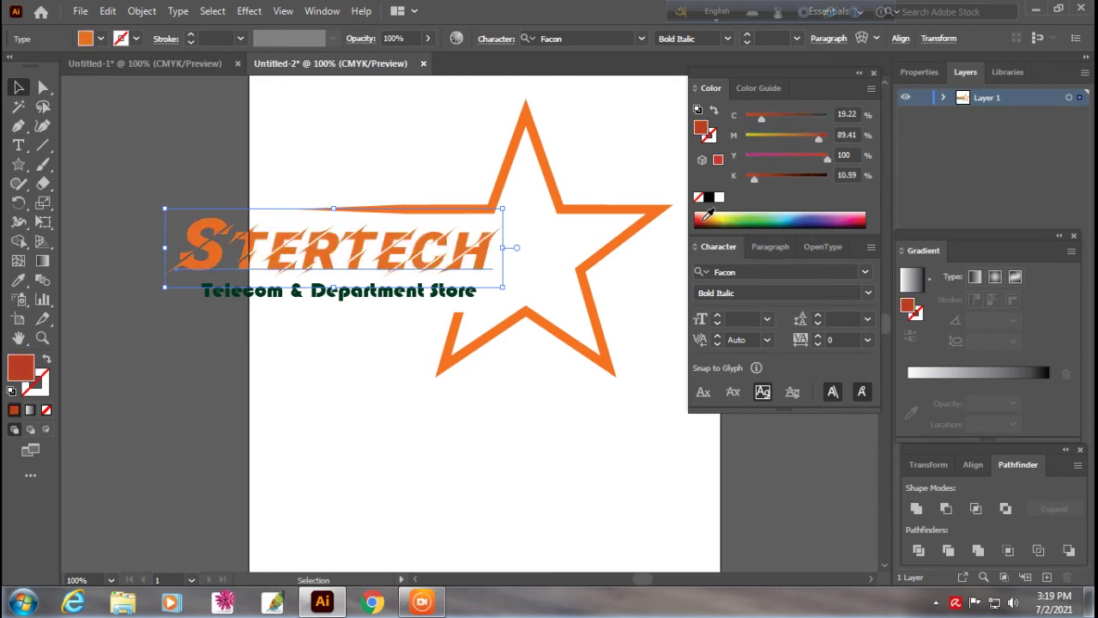
pyautogui.click(765, 216)
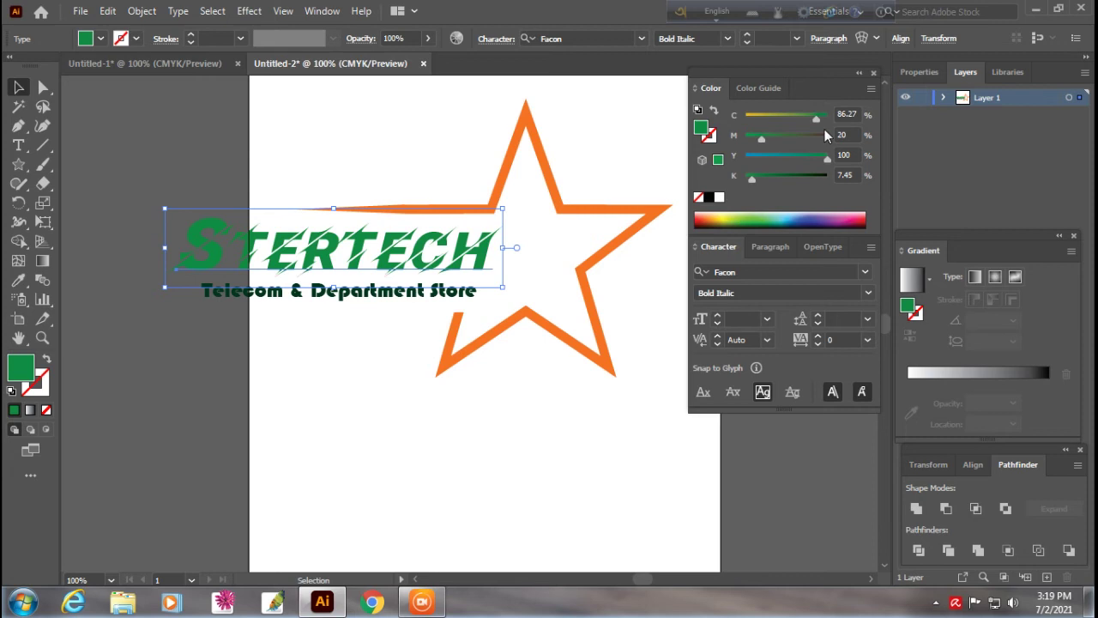
pyautogui.click(782, 216)
pyautogui.click(789, 213)
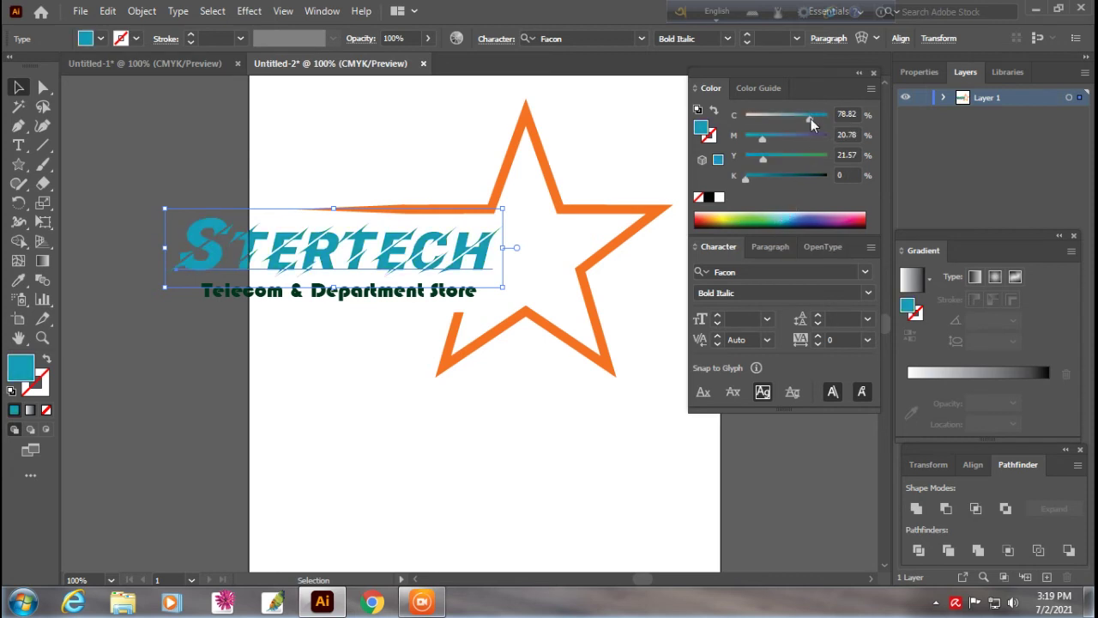
# Step: Refine the teal to C 96, M 25, then marquee-select the text and star
pyautogui.moveTo(812, 119); pyautogui.dragTo(825, 117)
pyautogui.moveTo(762, 137)
pyautogui.mouseDown()
pyautogui.moveTo(742, 137)
pyautogui.moveTo(776, 139)
pyautogui.mouseUp()
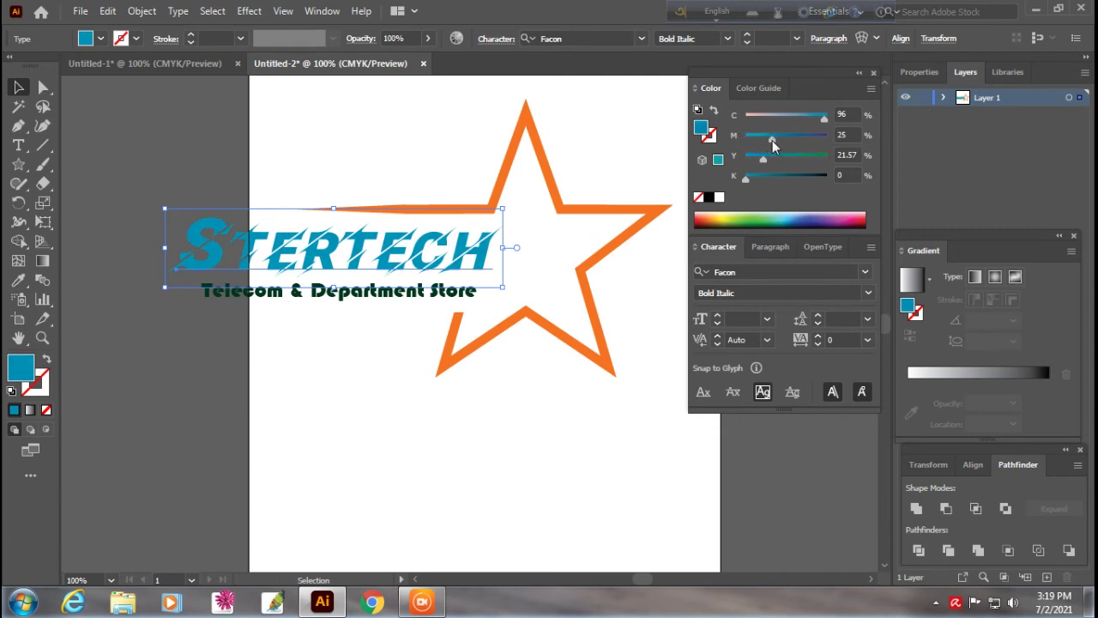
pyautogui.moveTo(605, 434); pyautogui.dragTo(163, 103)
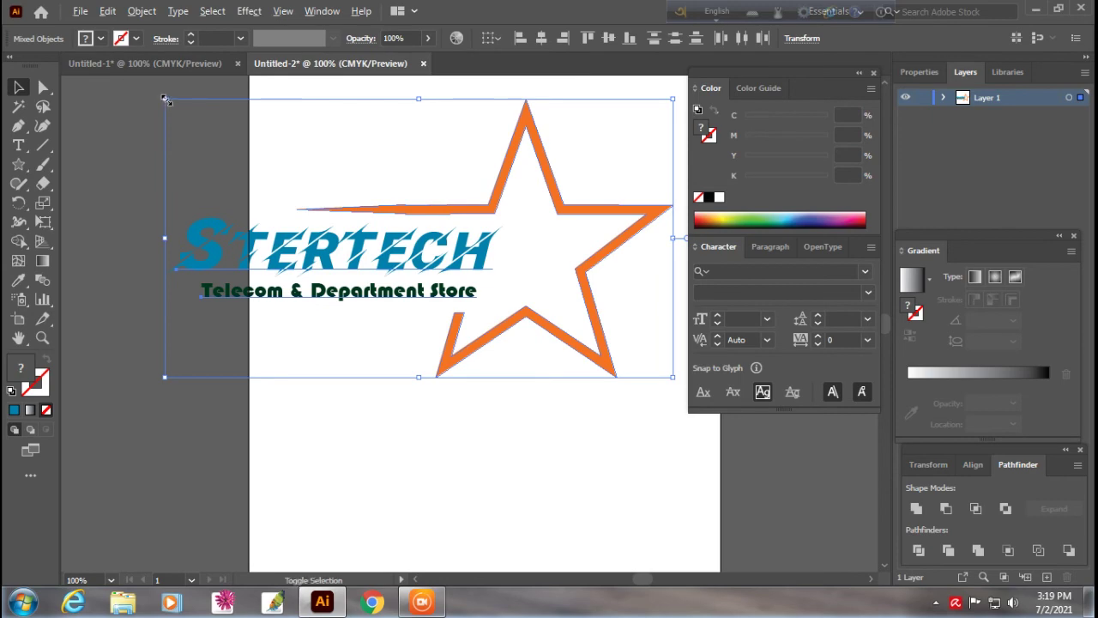
# Step: Scale the text and star down together and shift them right
pyautogui.moveTo(165, 99); pyautogui.dragTo(253, 147)
pyautogui.click(367, 230)
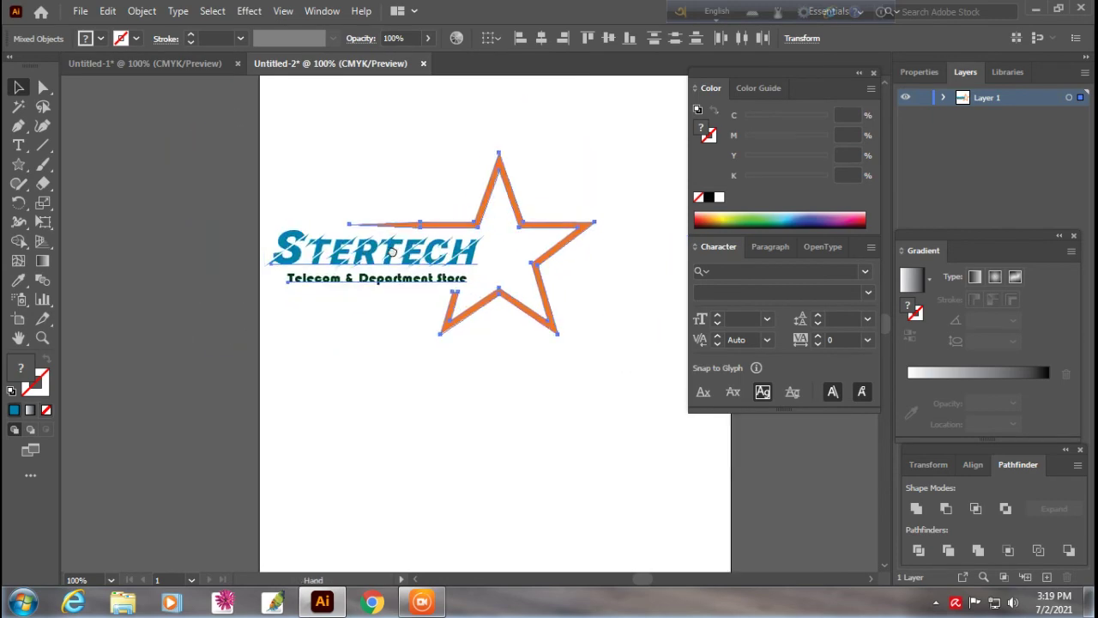
pyautogui.hscroll(3, 378, 245)
pyautogui.moveTo(356, 224); pyautogui.dragTo(407, 225)
pyautogui.click(403, 365)
# Step: Group the text and star into one object and move the group into place
pyautogui.moveTo(280, 165); pyautogui.dragTo(466, 336)
pyautogui.rightClick(435, 248)
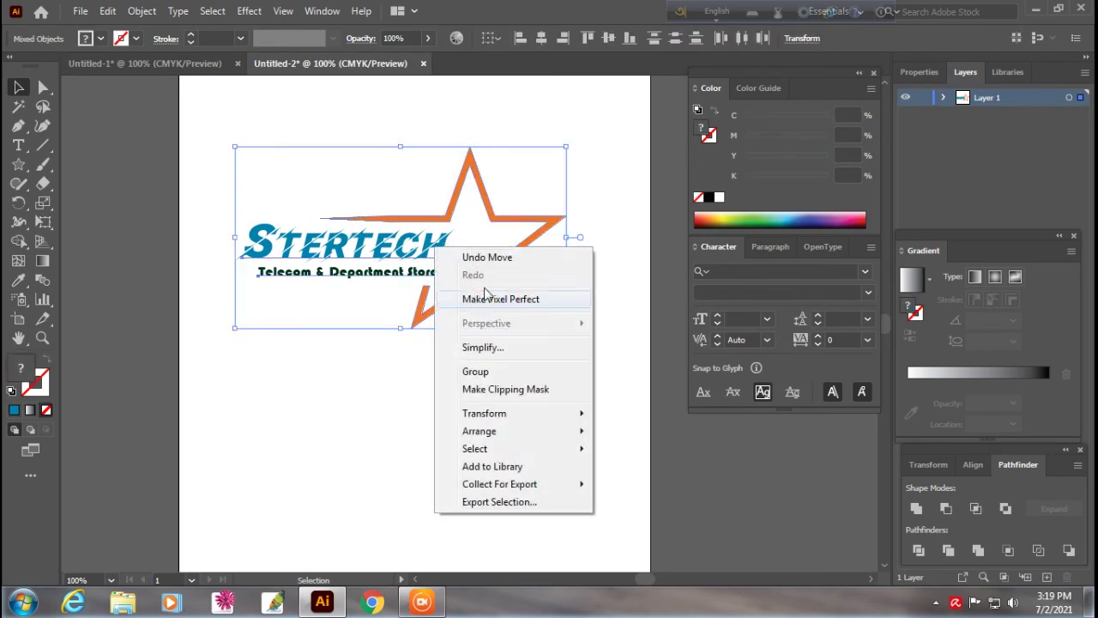
pyautogui.click(475, 371)
pyautogui.moveTo(445, 220); pyautogui.dragTo(511, 259)
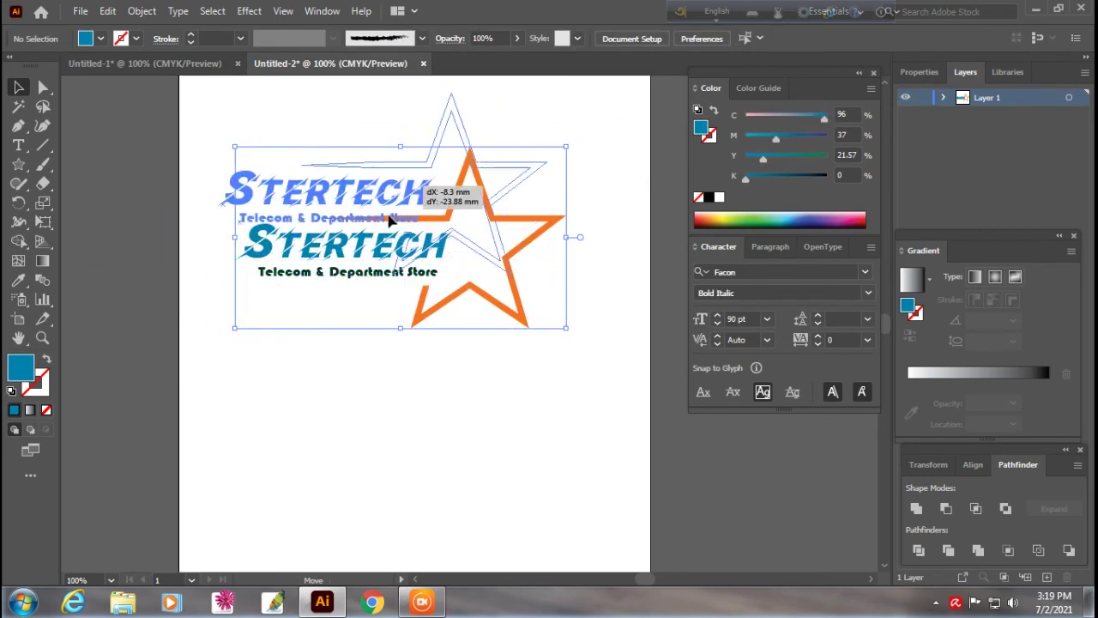
pyautogui.moveTo(510, 259); pyautogui.dragTo(461, 178)
pyautogui.click(366, 316)
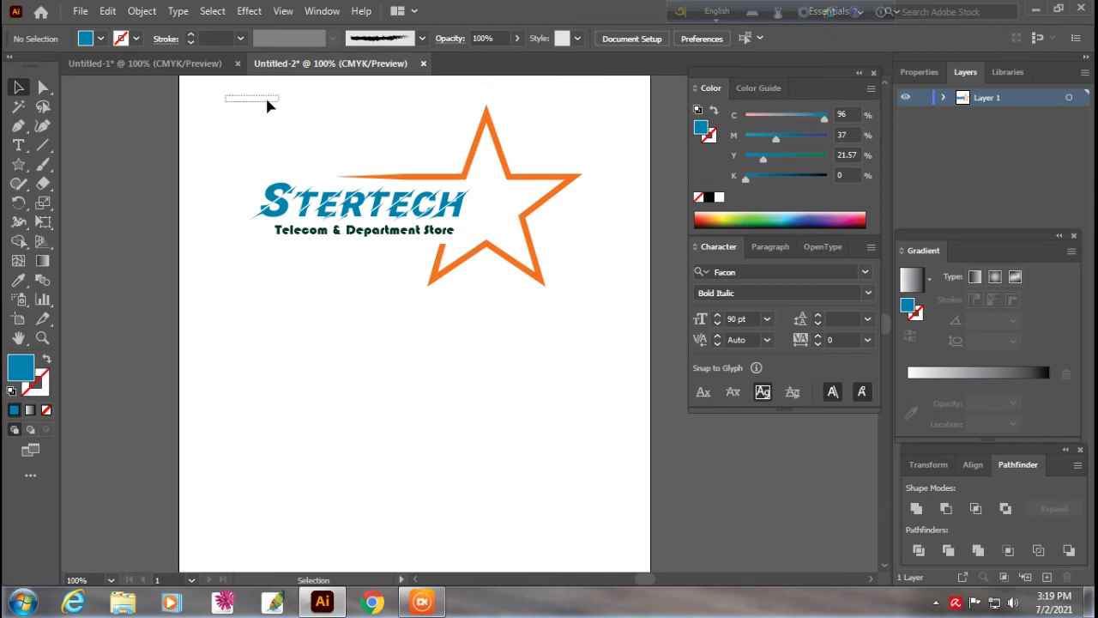
pyautogui.moveTo(266, 103); pyautogui.dragTo(597, 345)
pyautogui.click(583, 359)
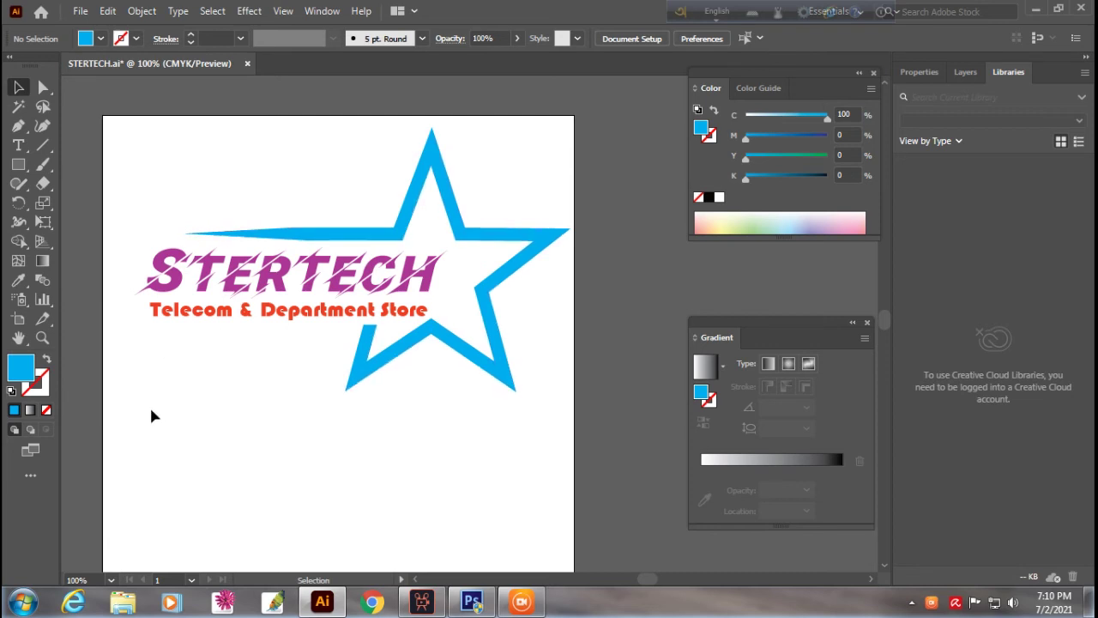
# Step: Group the STERTECH text, tagline and star into a single logo object
pyautogui.moveTo(151, 416); pyautogui.dragTo(571, 149)
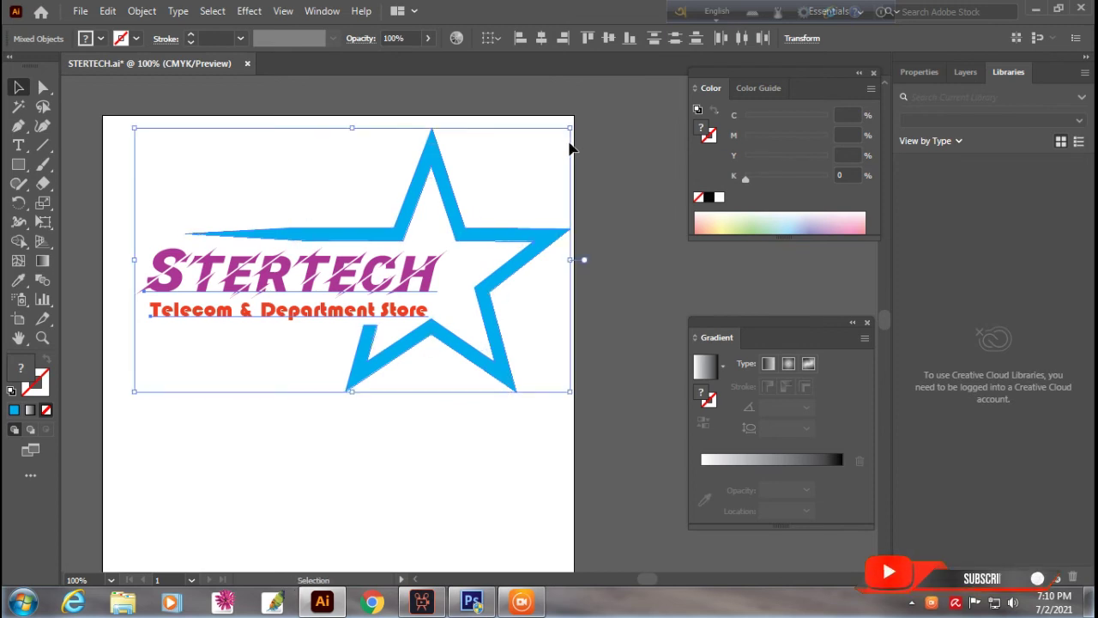
pyautogui.rightClick(256, 278)
pyautogui.click(297, 404)
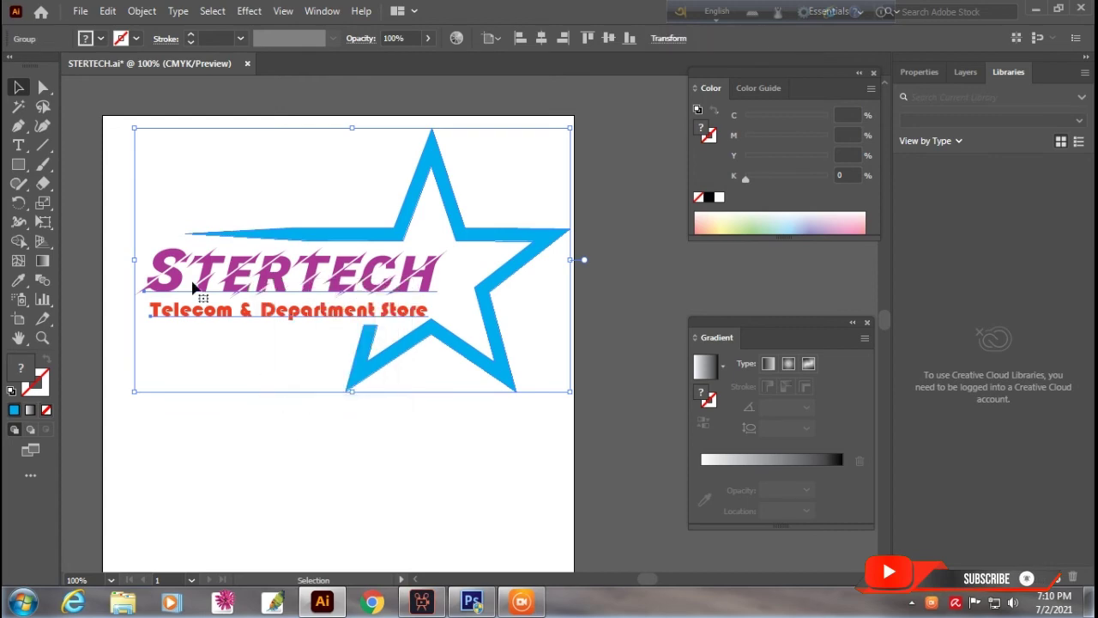
# Step: Copy the grouped logo and bring the Photoshop mockup to the front
pyautogui.click(108, 11)
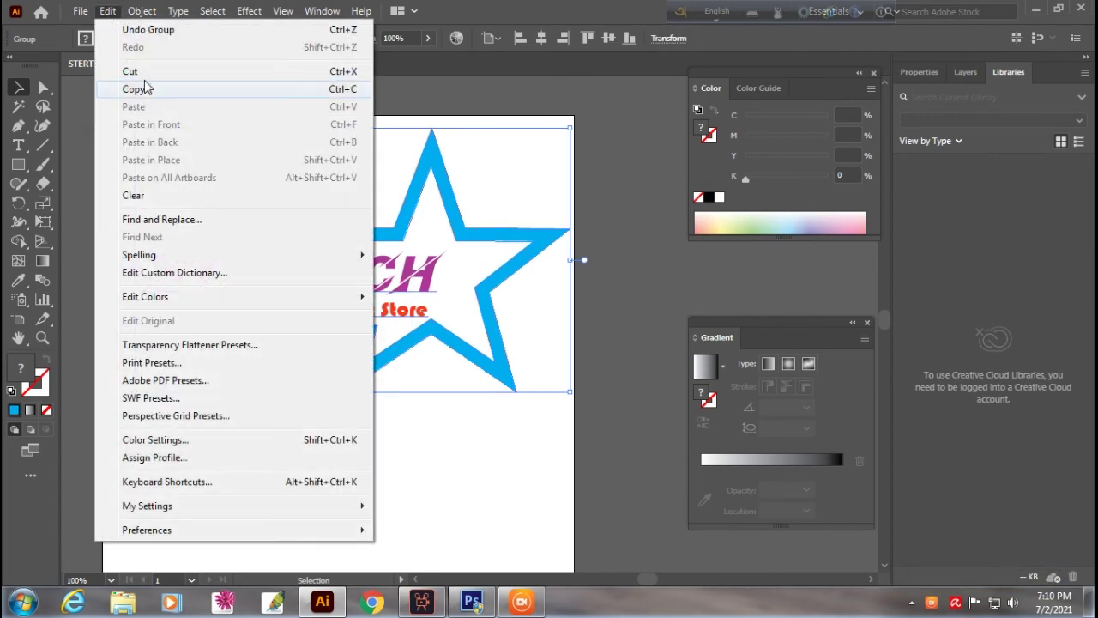
pyautogui.click(140, 87)
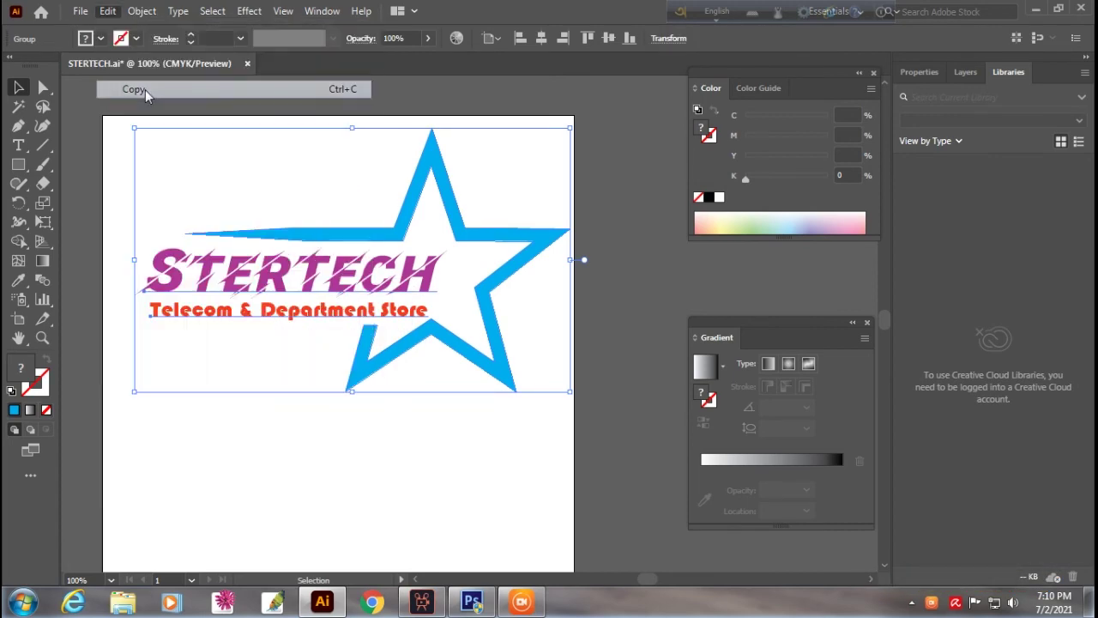
pyautogui.click(473, 603)
pyautogui.click(473, 604)
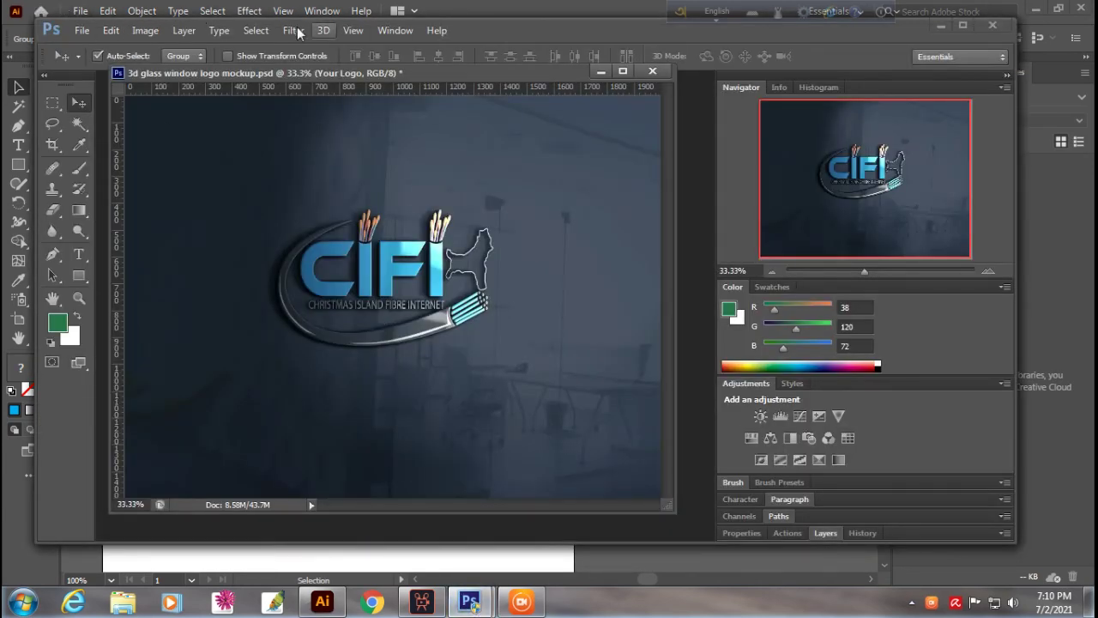
# Step: Maximize Photoshop, show the Layers panel, and open the Your Logo smart object as Your Logo5.psb
pyautogui.click(963, 26)
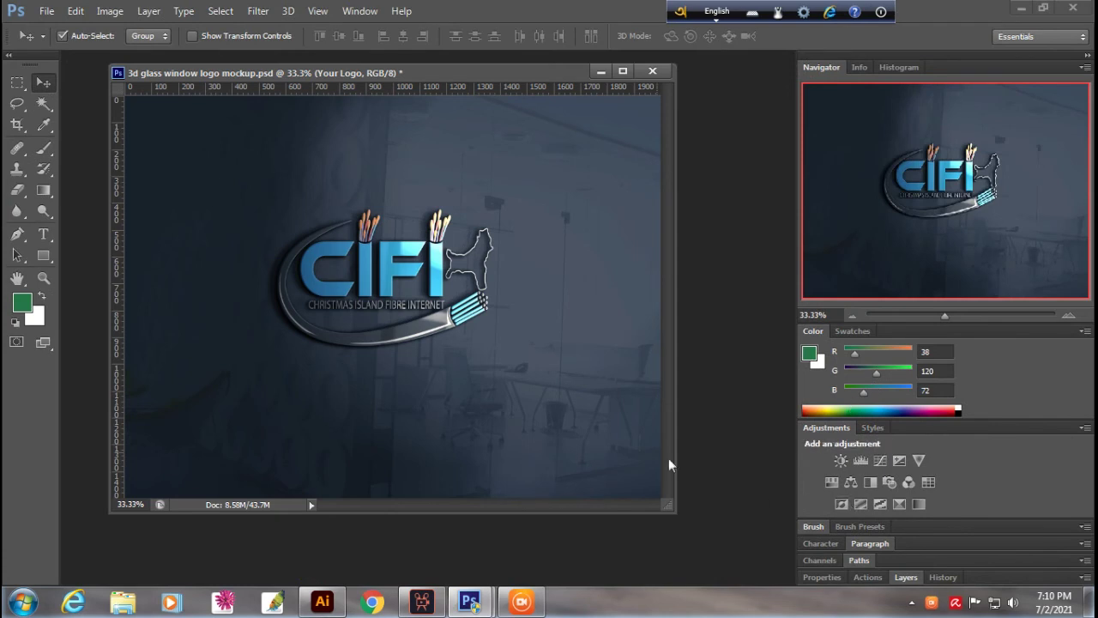
pyautogui.moveTo(423, 64); pyautogui.dragTo(431, 66)
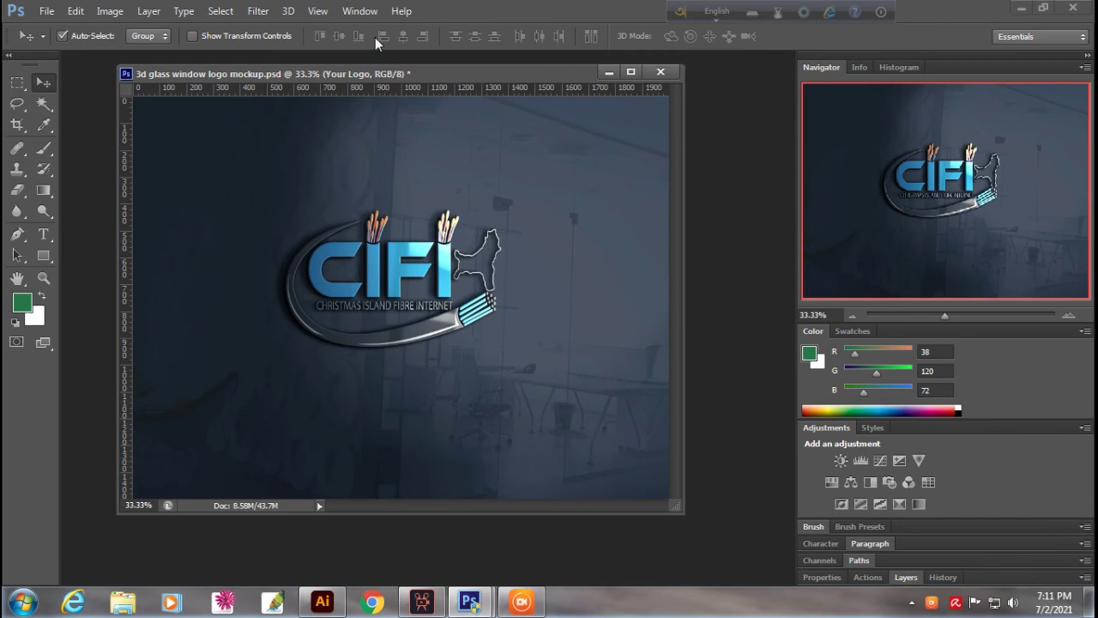
pyautogui.click(361, 12)
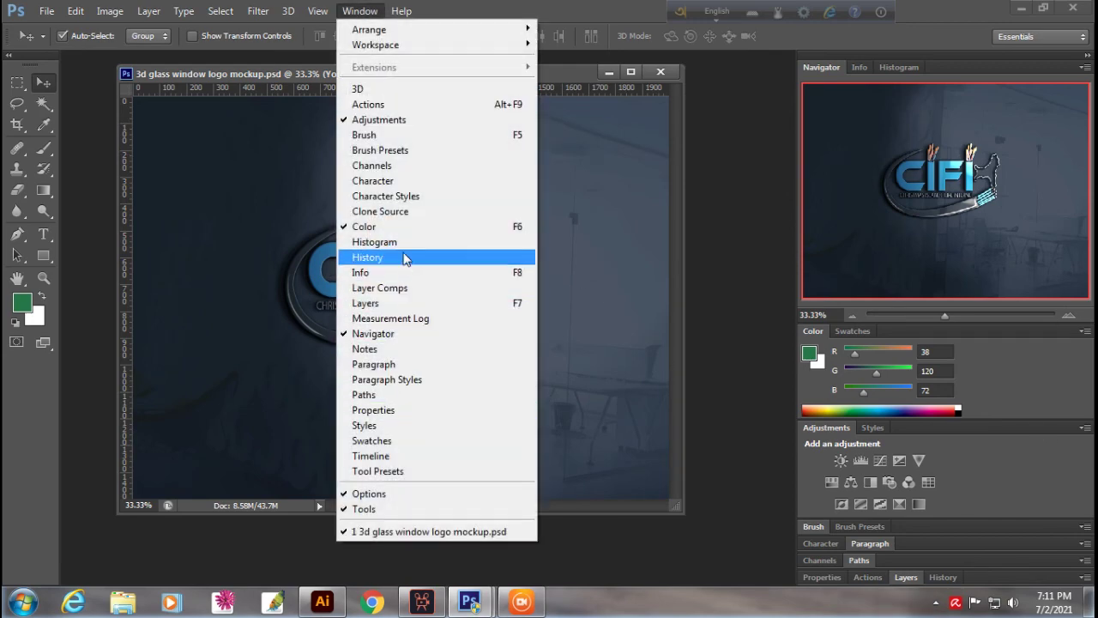
pyautogui.click(403, 303)
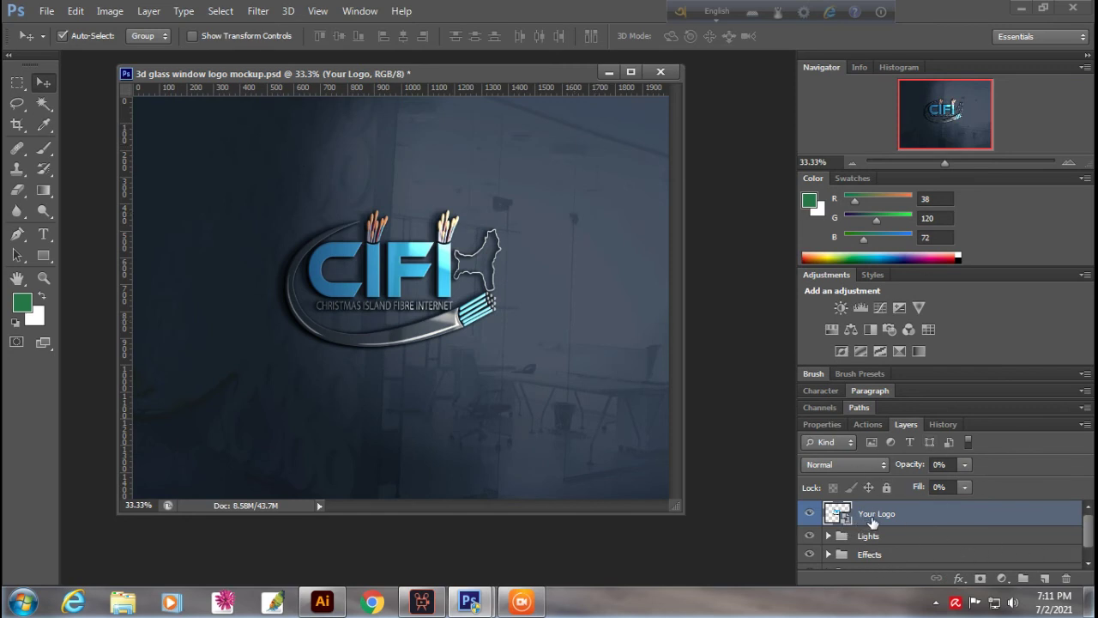
pyautogui.doubleClick(838, 513)
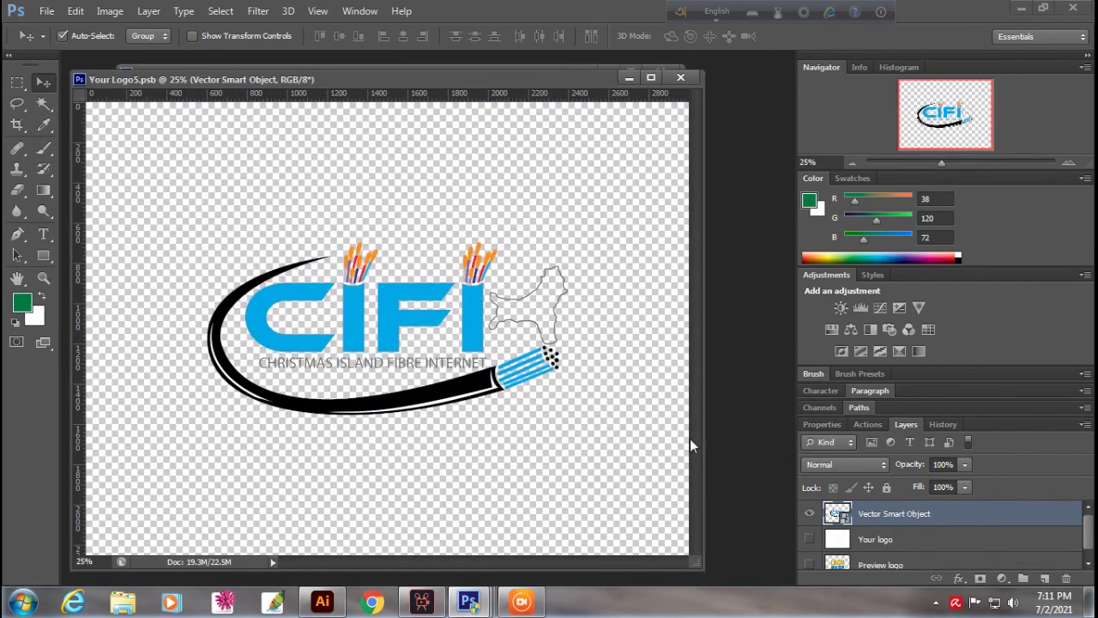
# Step: Paste the STERTECH logo as a smart object, scale it about 429%, and hide the CIFI layer
pyautogui.click(76, 11)
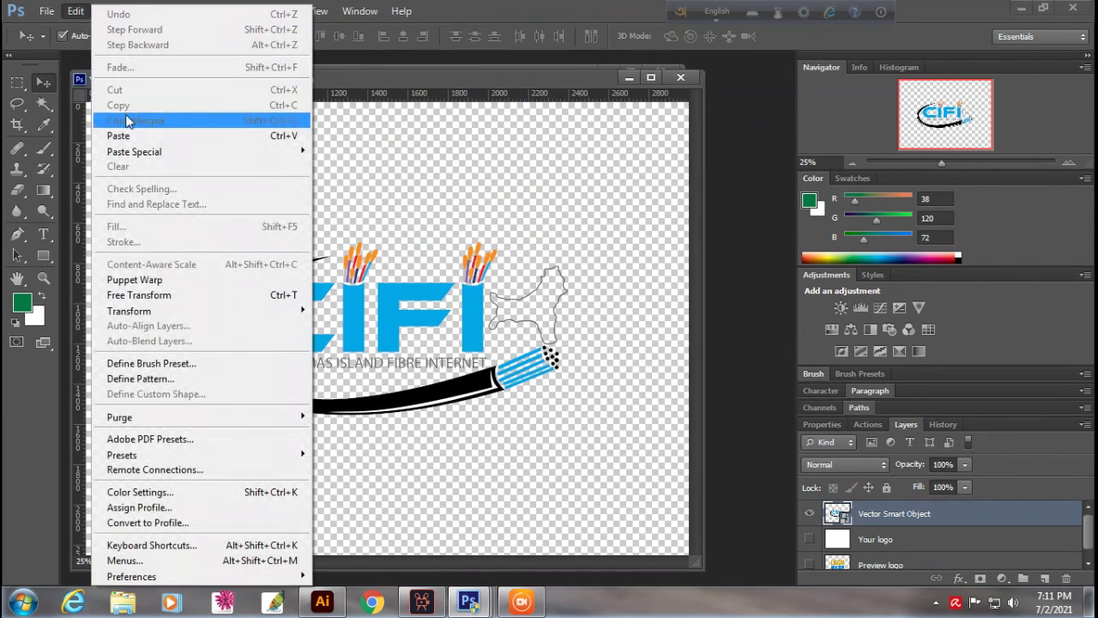
pyautogui.click(128, 135)
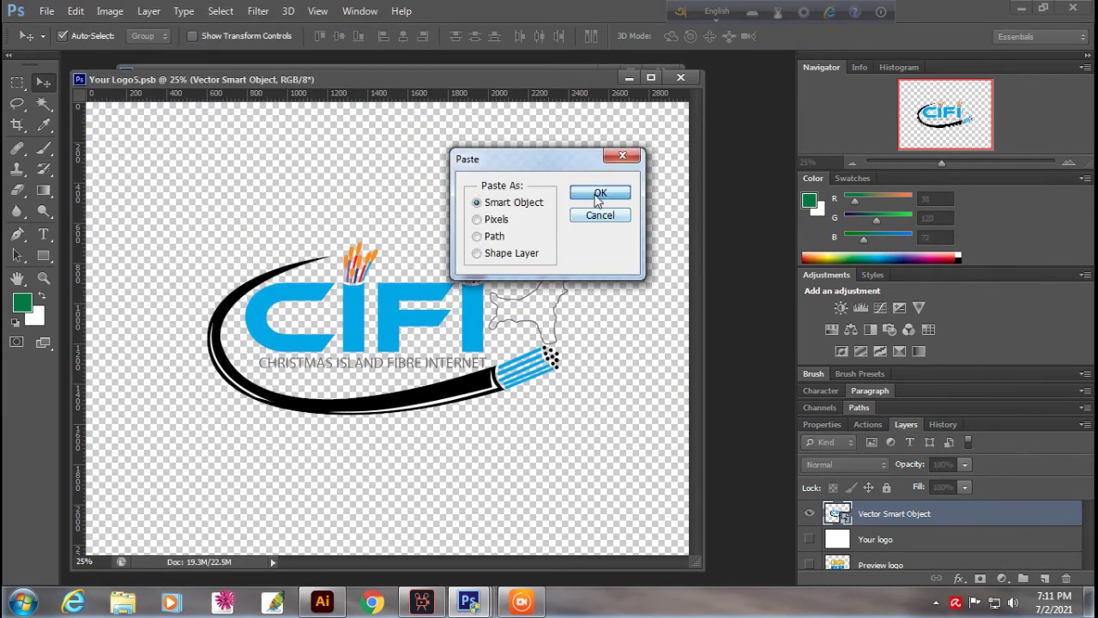
pyautogui.click(591, 193)
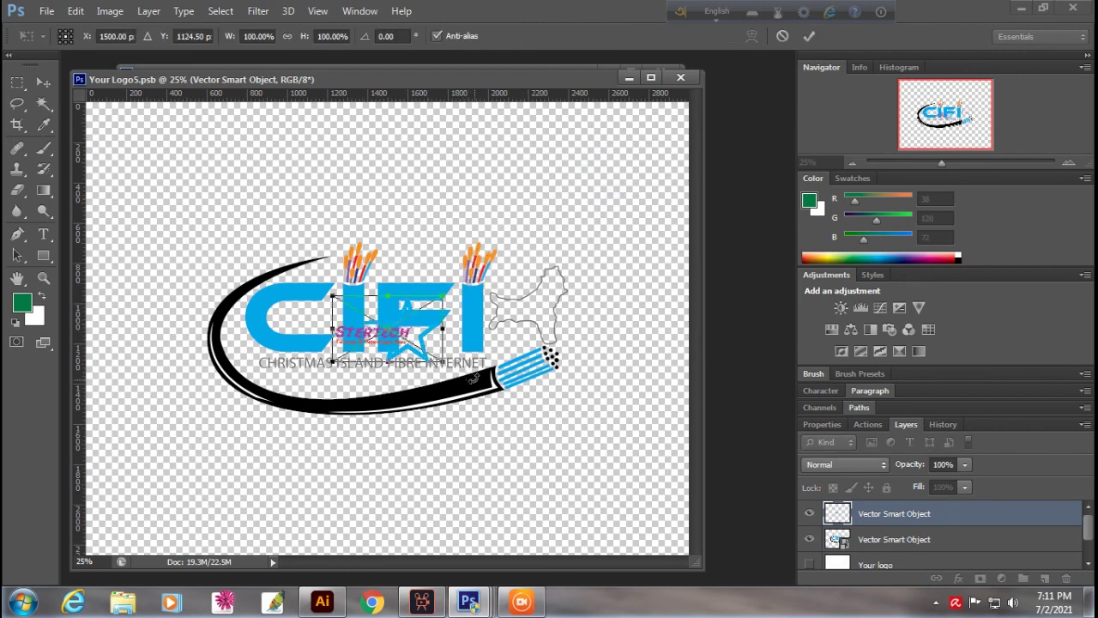
pyautogui.moveTo(447, 366); pyautogui.dragTo(607, 507)
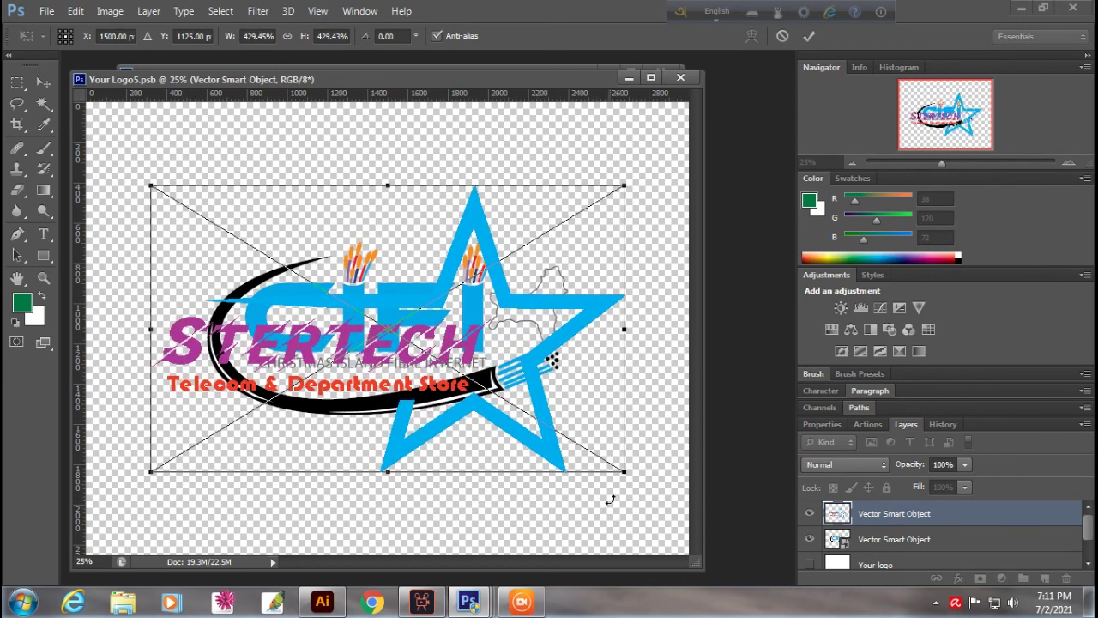
pyautogui.press('Return')
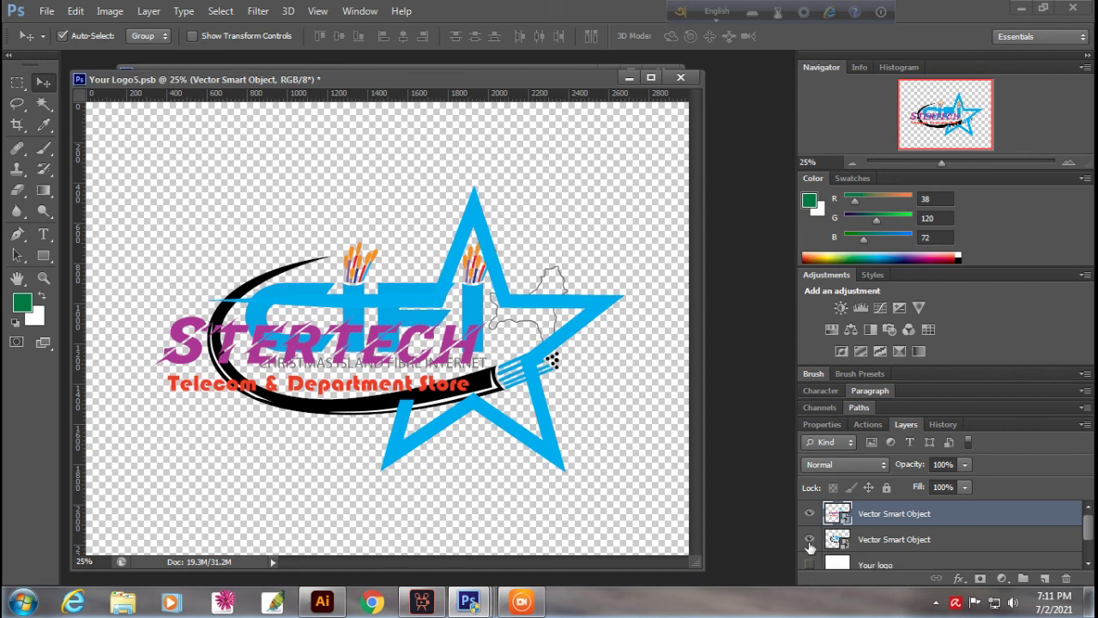
pyautogui.click(809, 540)
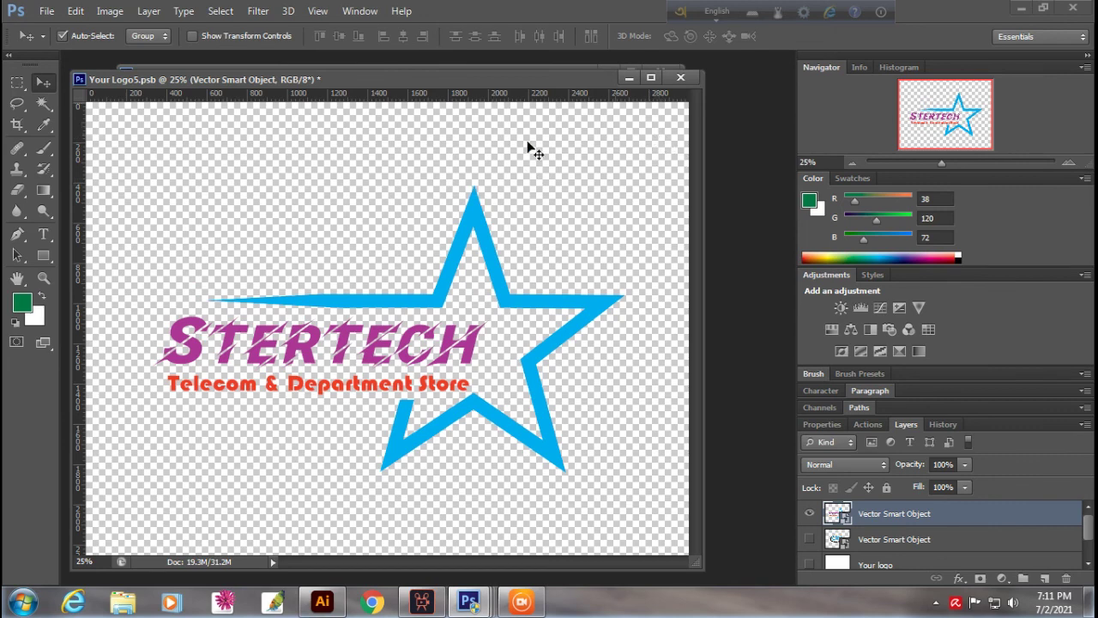
pyautogui.moveTo(586, 75); pyautogui.dragTo(574, 70)
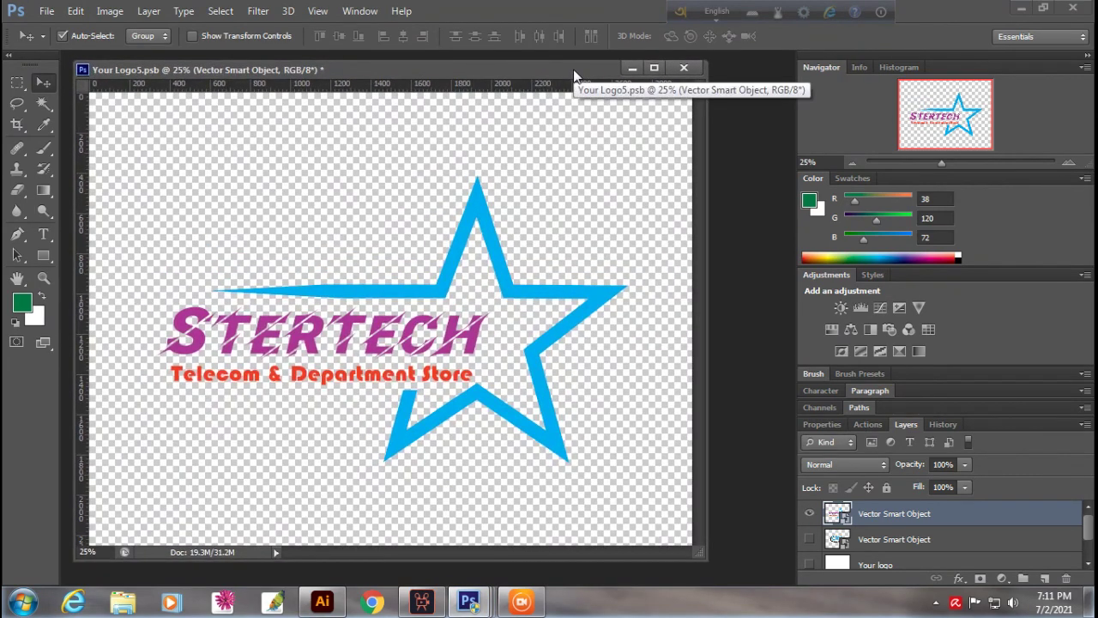
# Step: Close Your Logo5.psb, saving the changes so the mockup updates
pyautogui.click(683, 68)
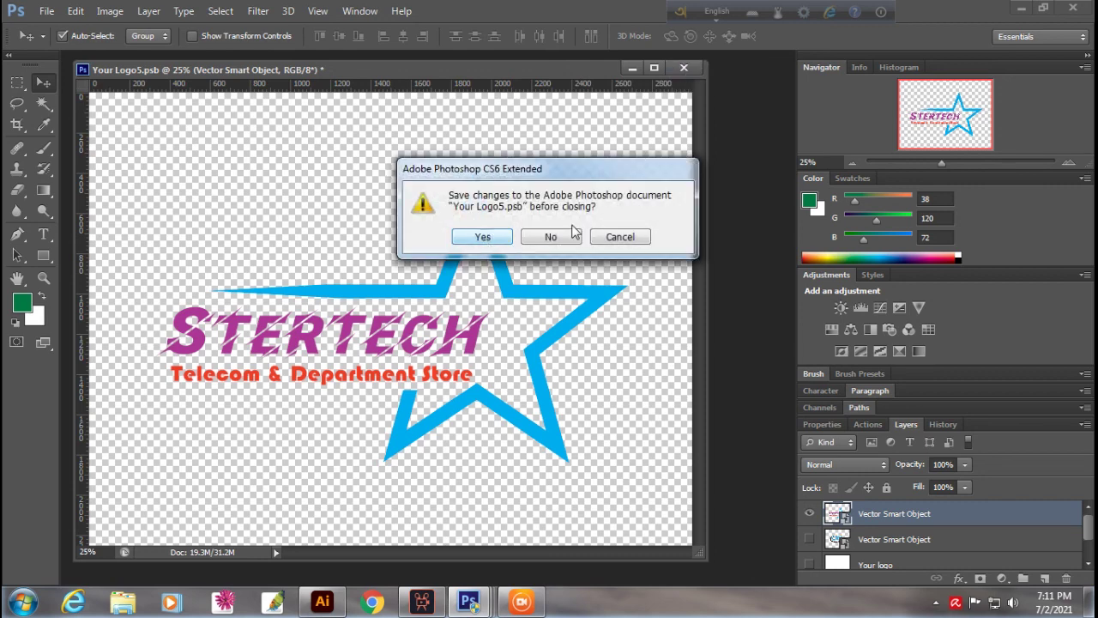
pyautogui.click(489, 240)
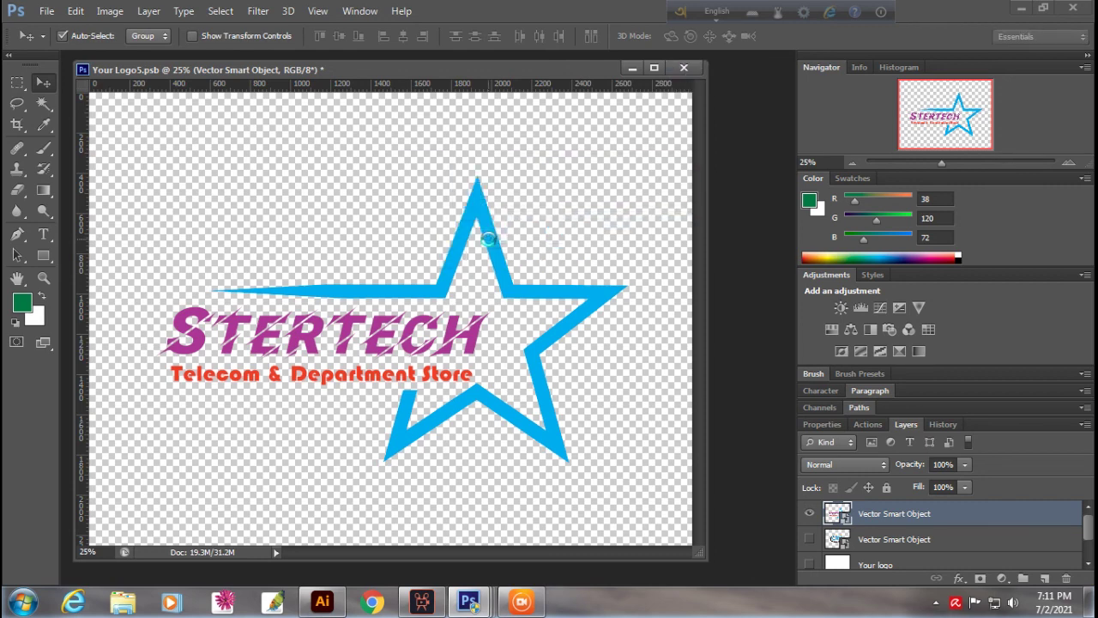